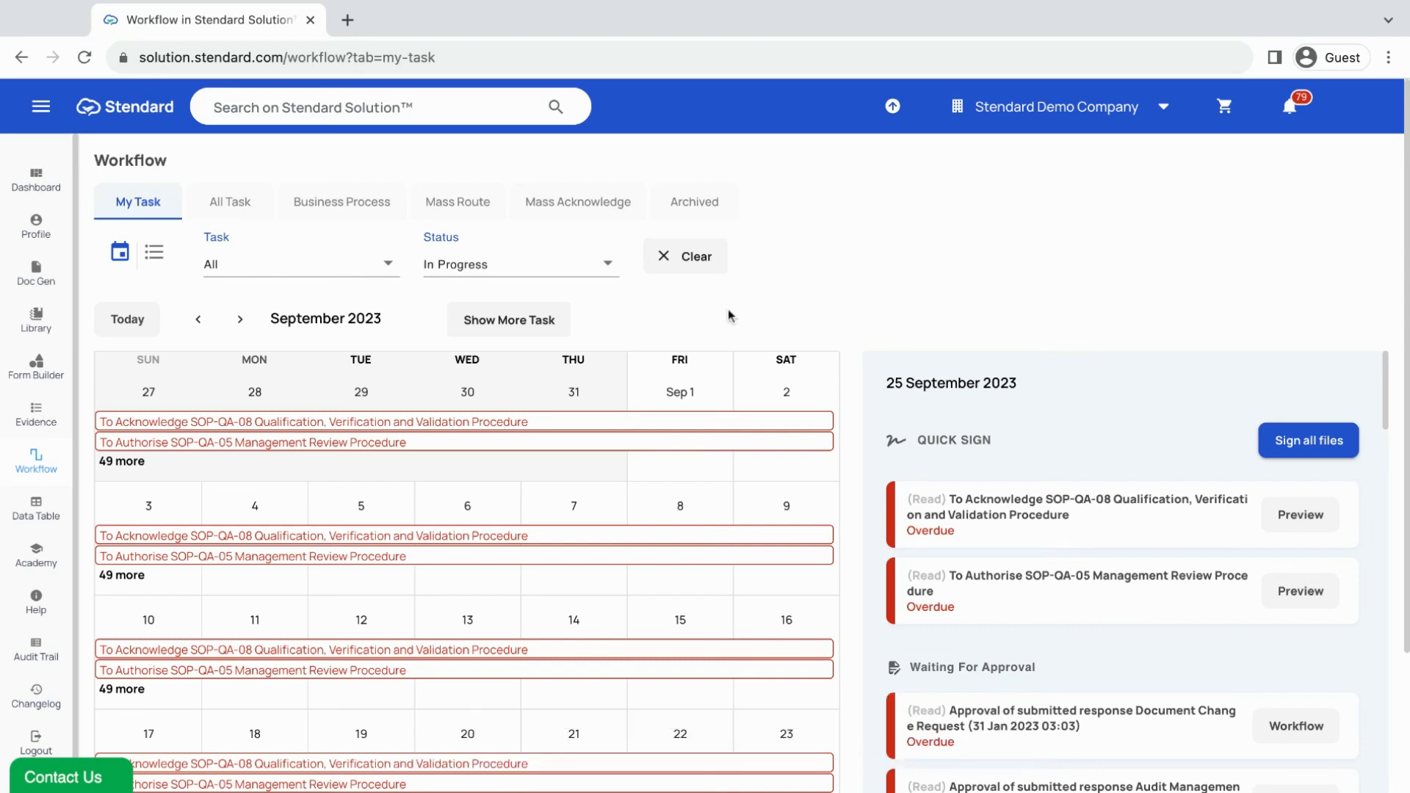
# - Look over the list of all tasks, the business process templates and the options for adding a business process
pyautogui.click(235, 206)
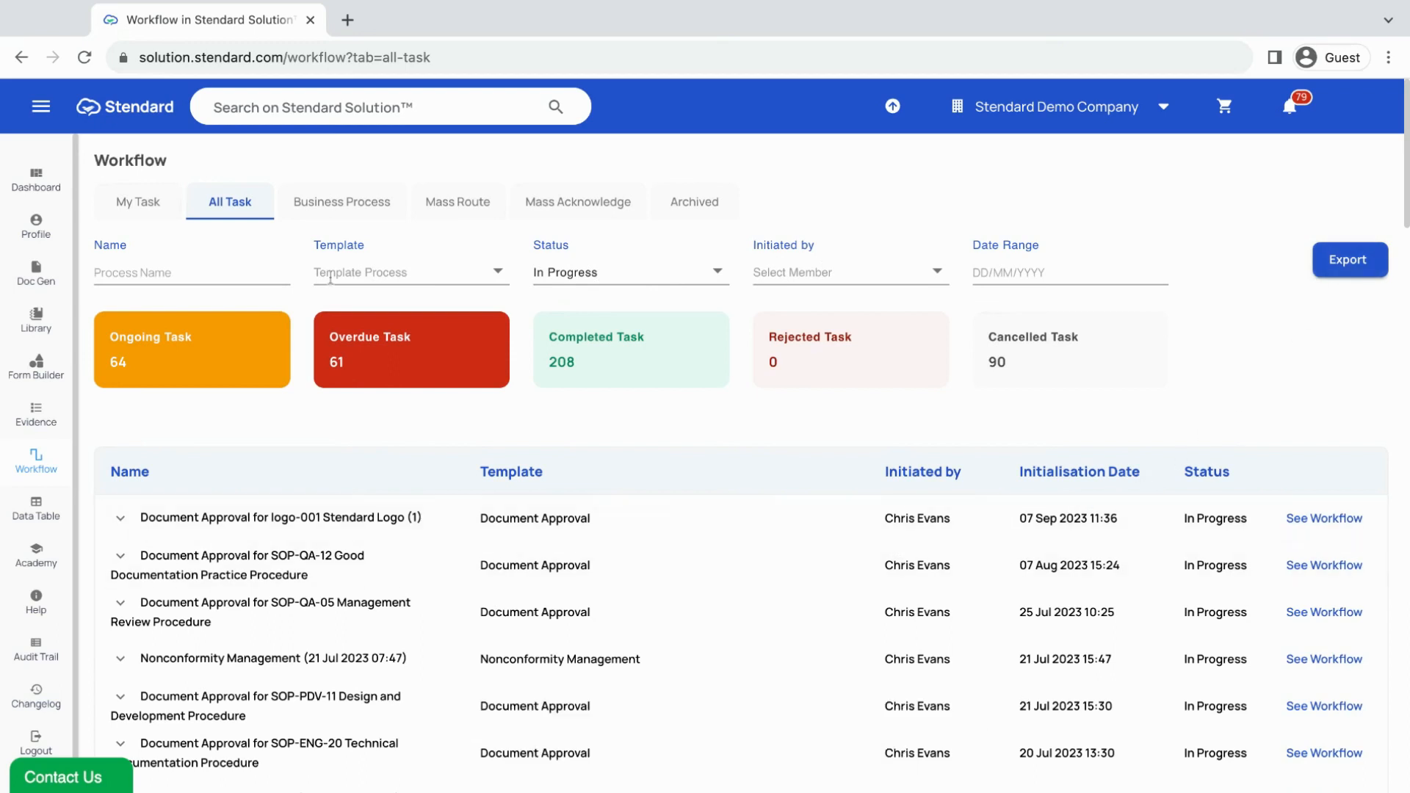
pyautogui.click(335, 215)
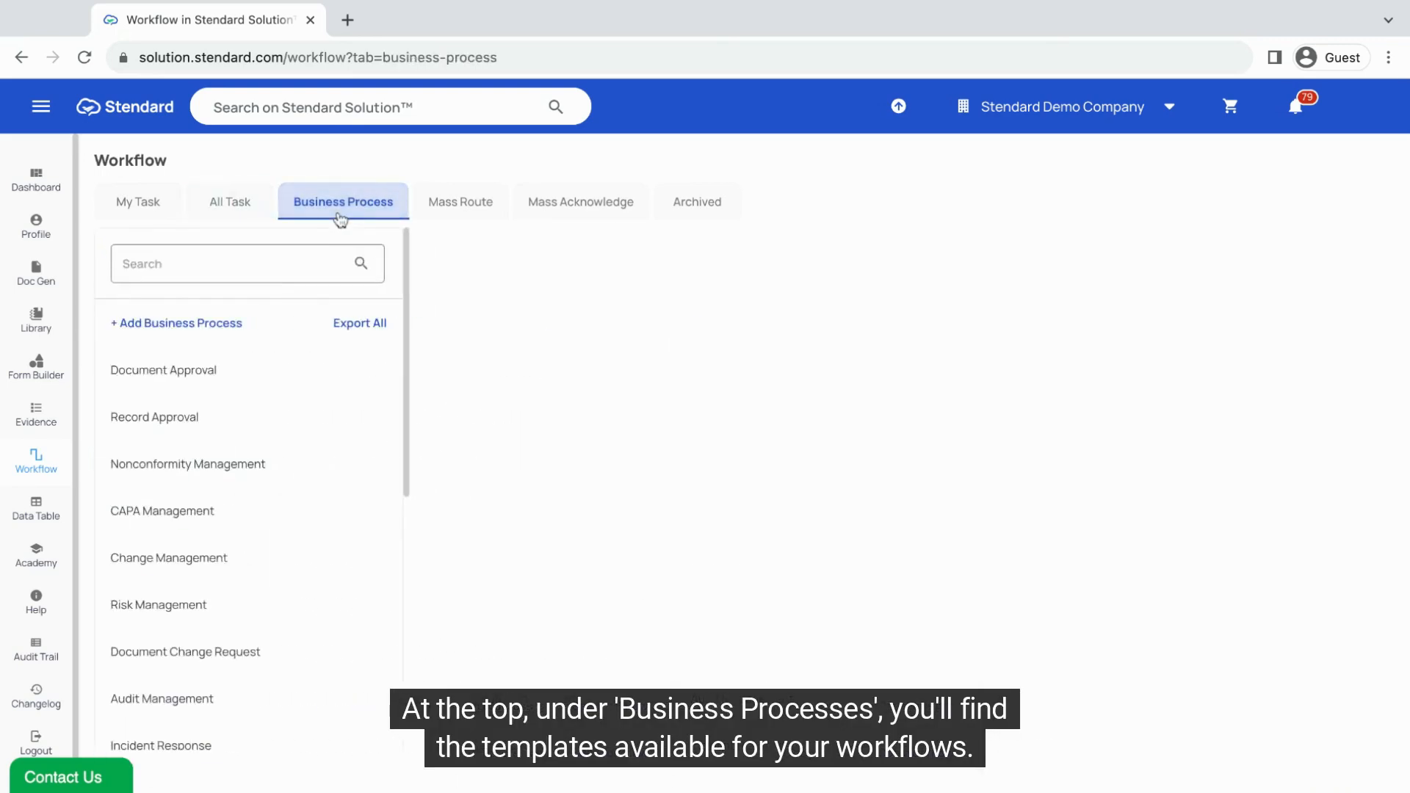
pyautogui.click(206, 329)
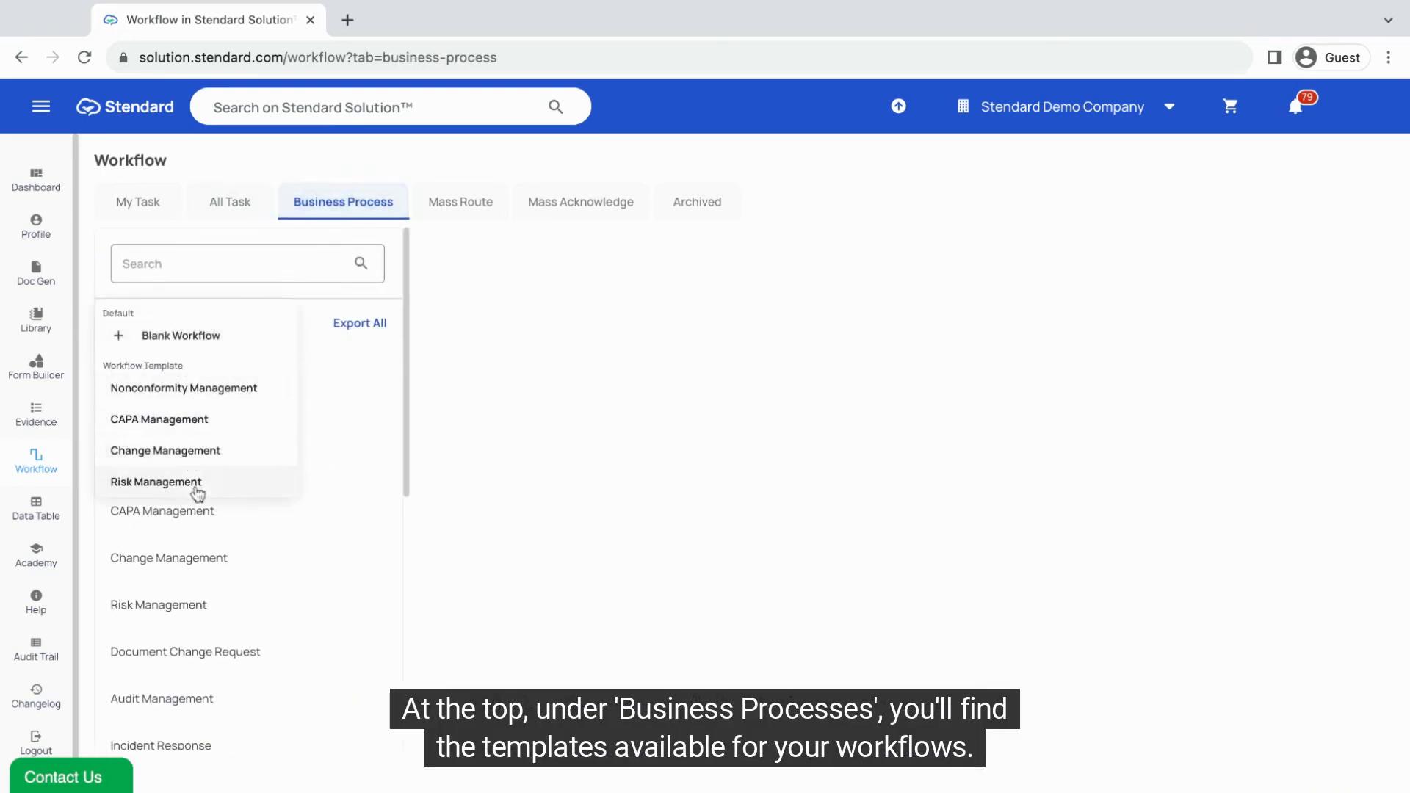
pyautogui.click(491, 365)
# - View the details of the Document Approval and Record Approval templates, including the task flow of the Record Approval process
pyautogui.click(255, 374)
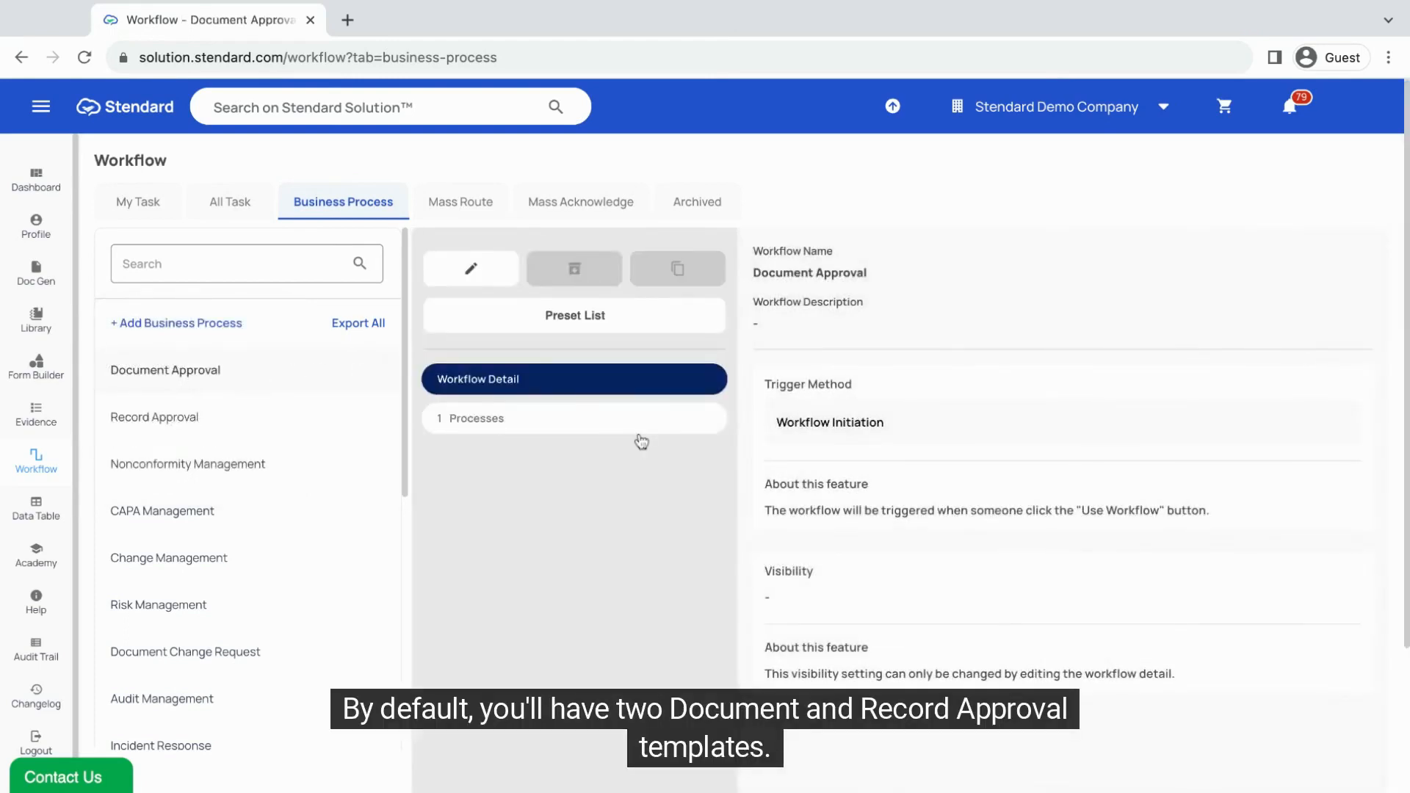
pyautogui.click(263, 420)
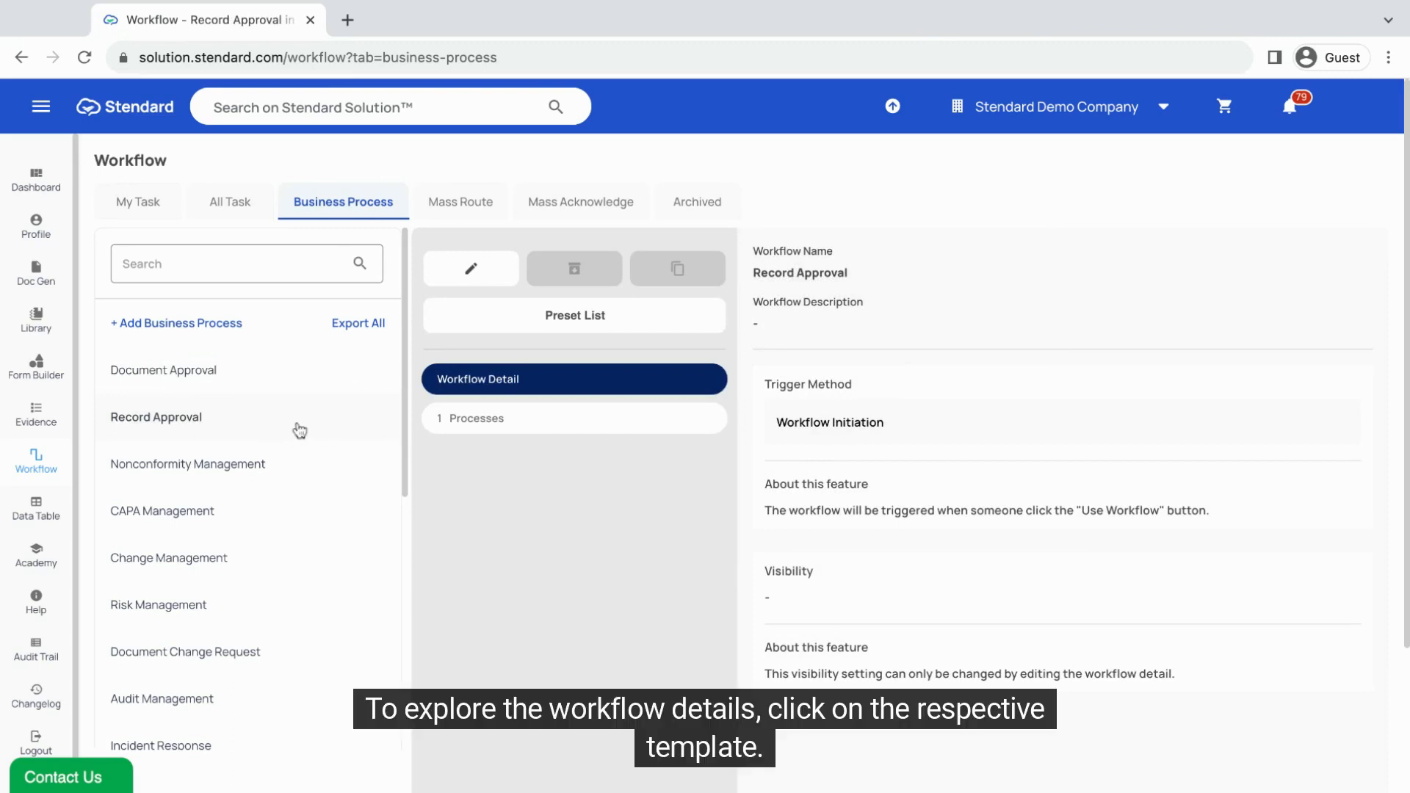
pyautogui.click(585, 433)
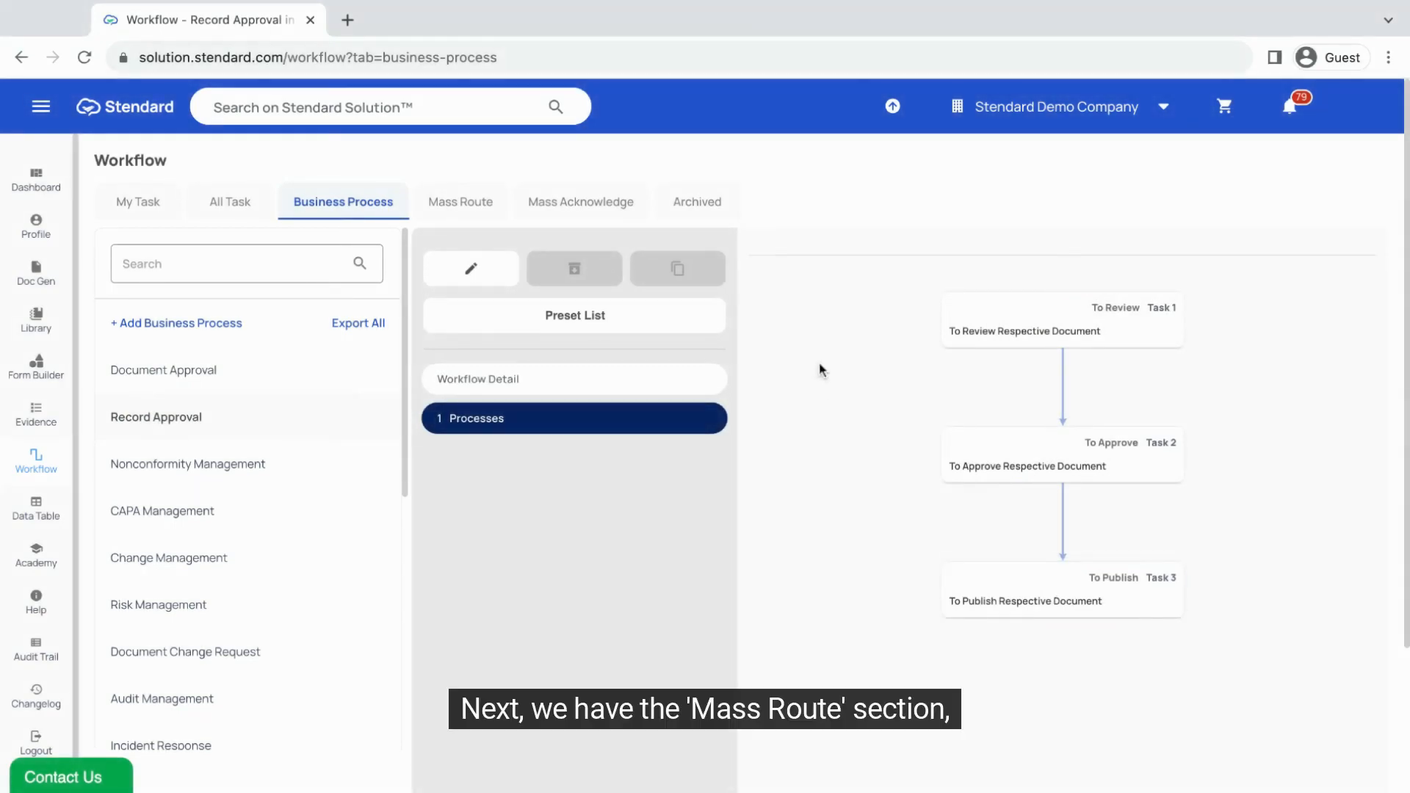
# - Look through the document folders available for mass routing
pyautogui.click(449, 215)
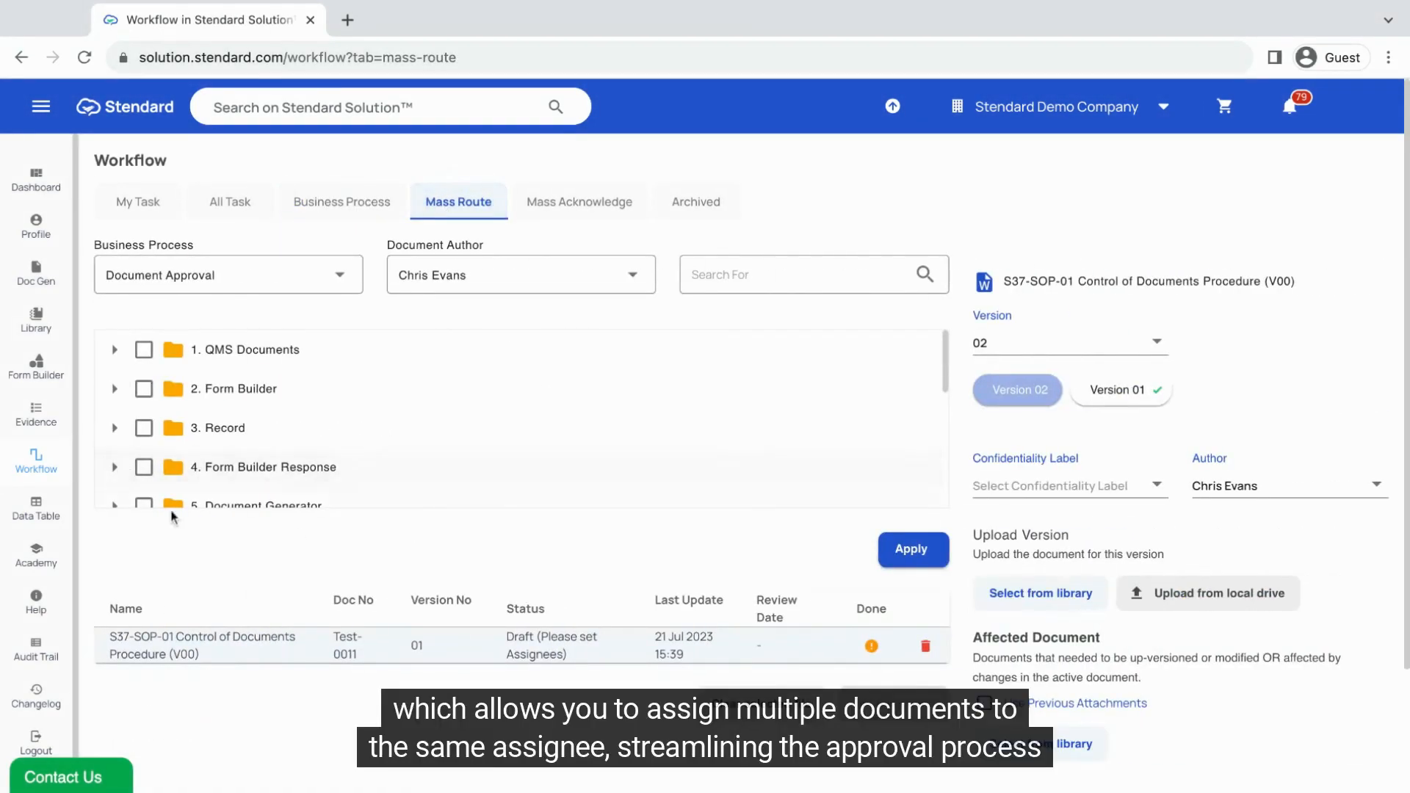
pyautogui.scroll(-3, 315, 472)
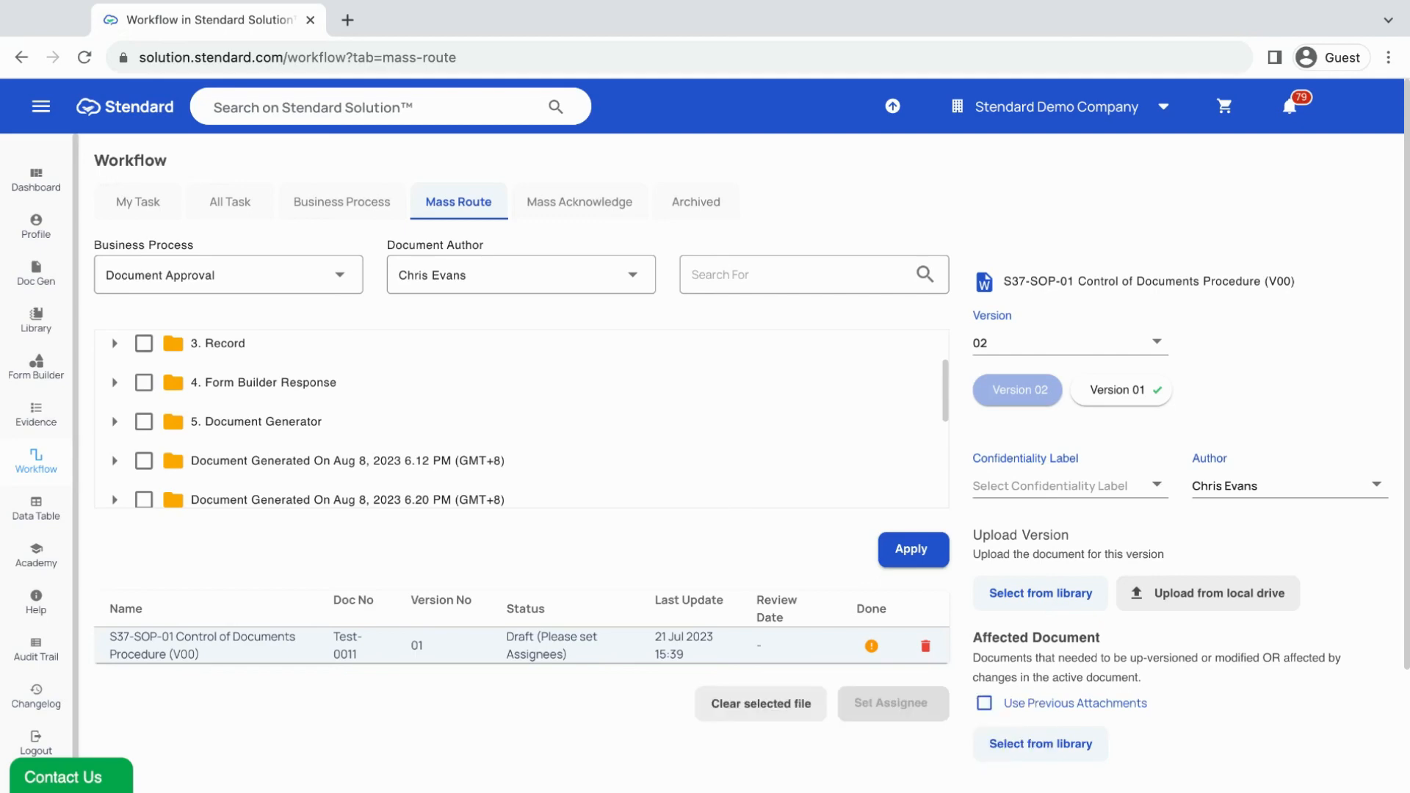
# - Select DC-01 Document Record Control and MAN-01 Quality Manual for mass acknowledgement and check the list of available members
pyautogui.click(580, 200)
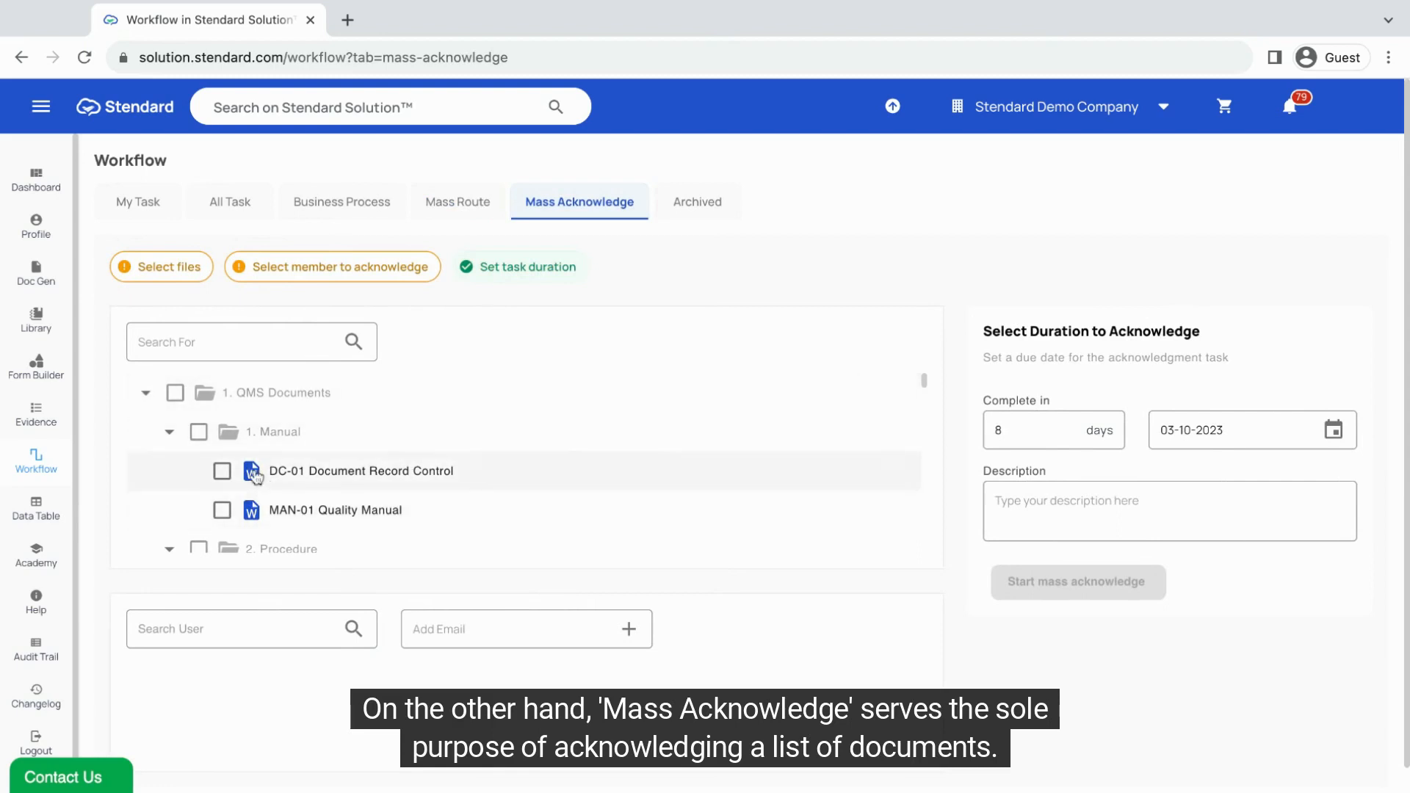
pyautogui.click(222, 470)
pyautogui.click(222, 509)
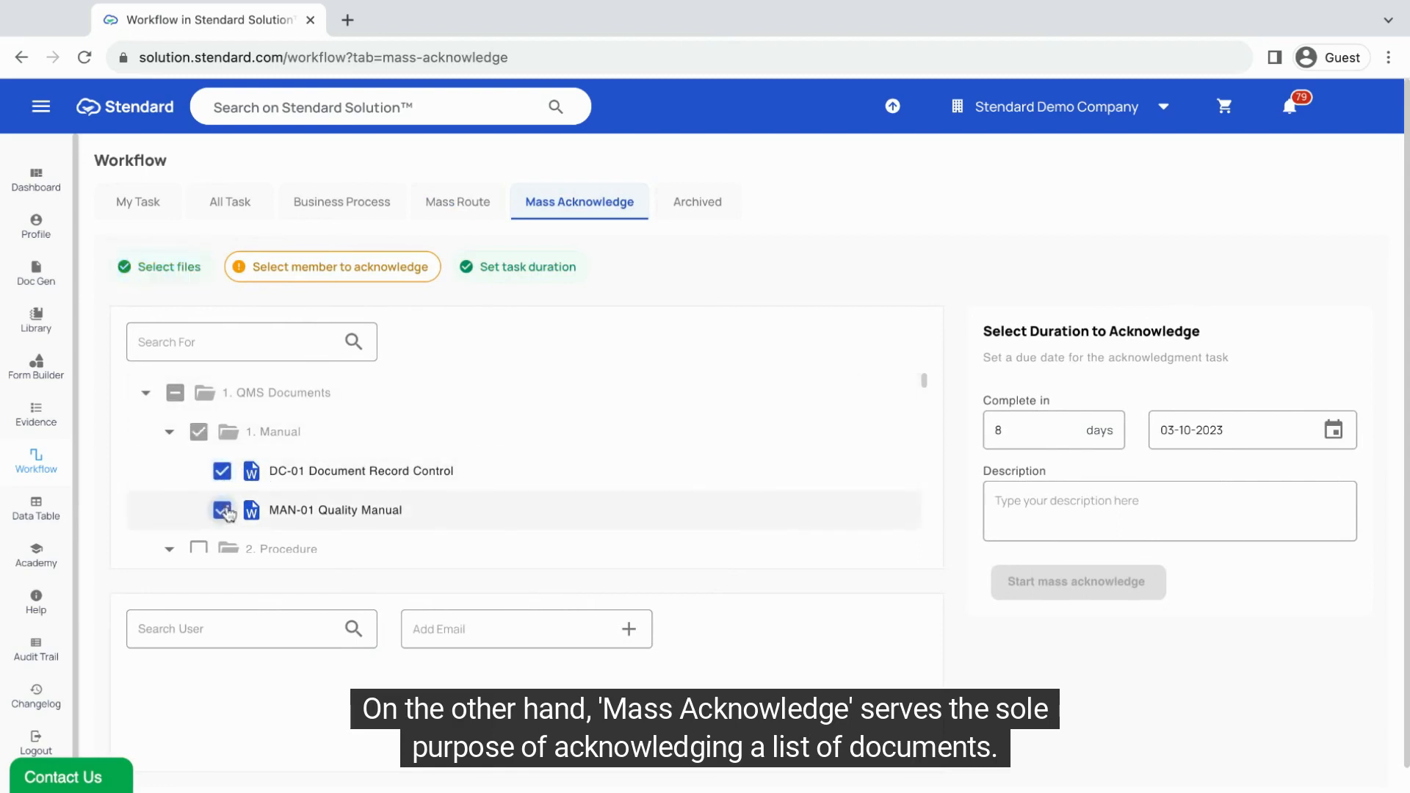
pyautogui.click(264, 633)
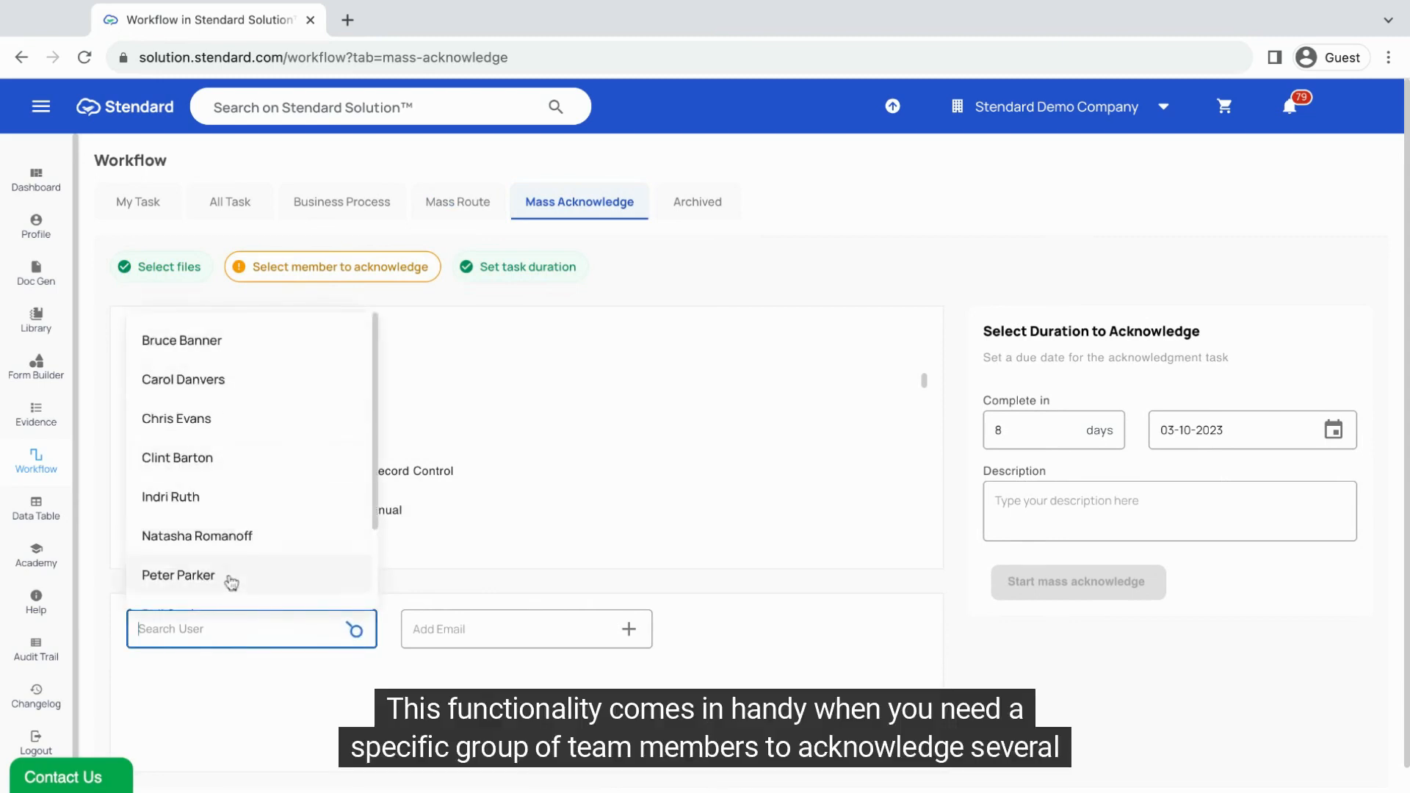
pyautogui.click(352, 703)
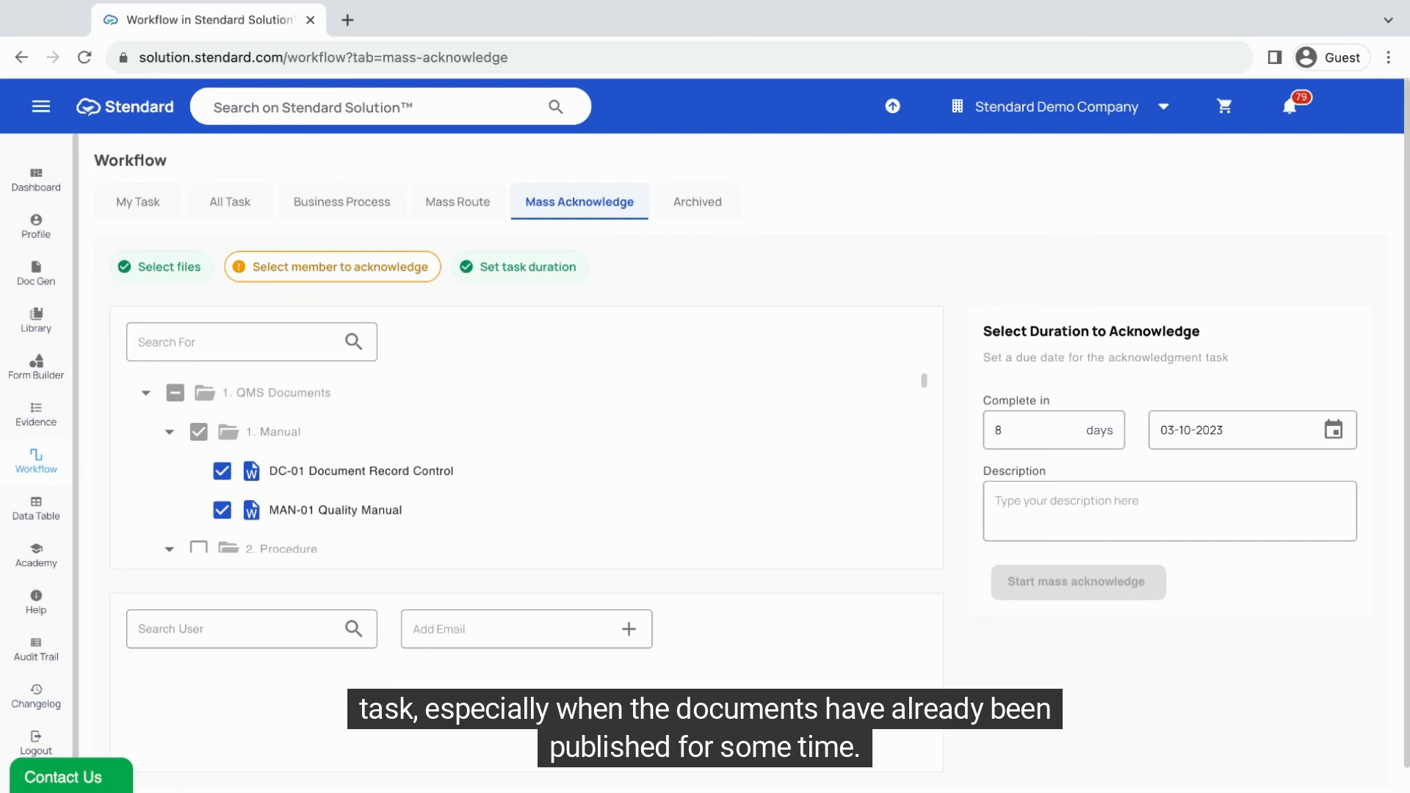
# - View the archived Change Management workflow and its Change Request process
pyautogui.click(705, 211)
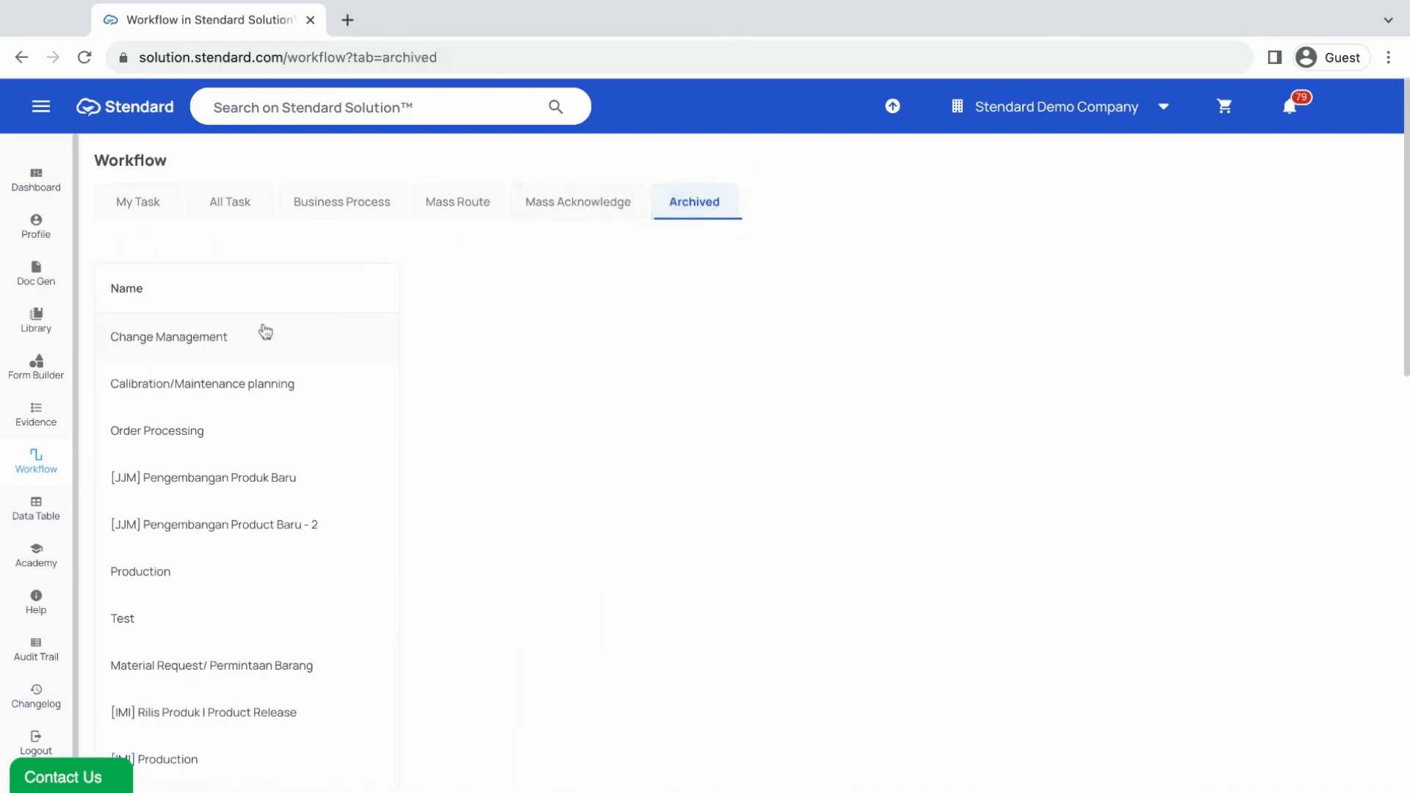
pyautogui.click(265, 334)
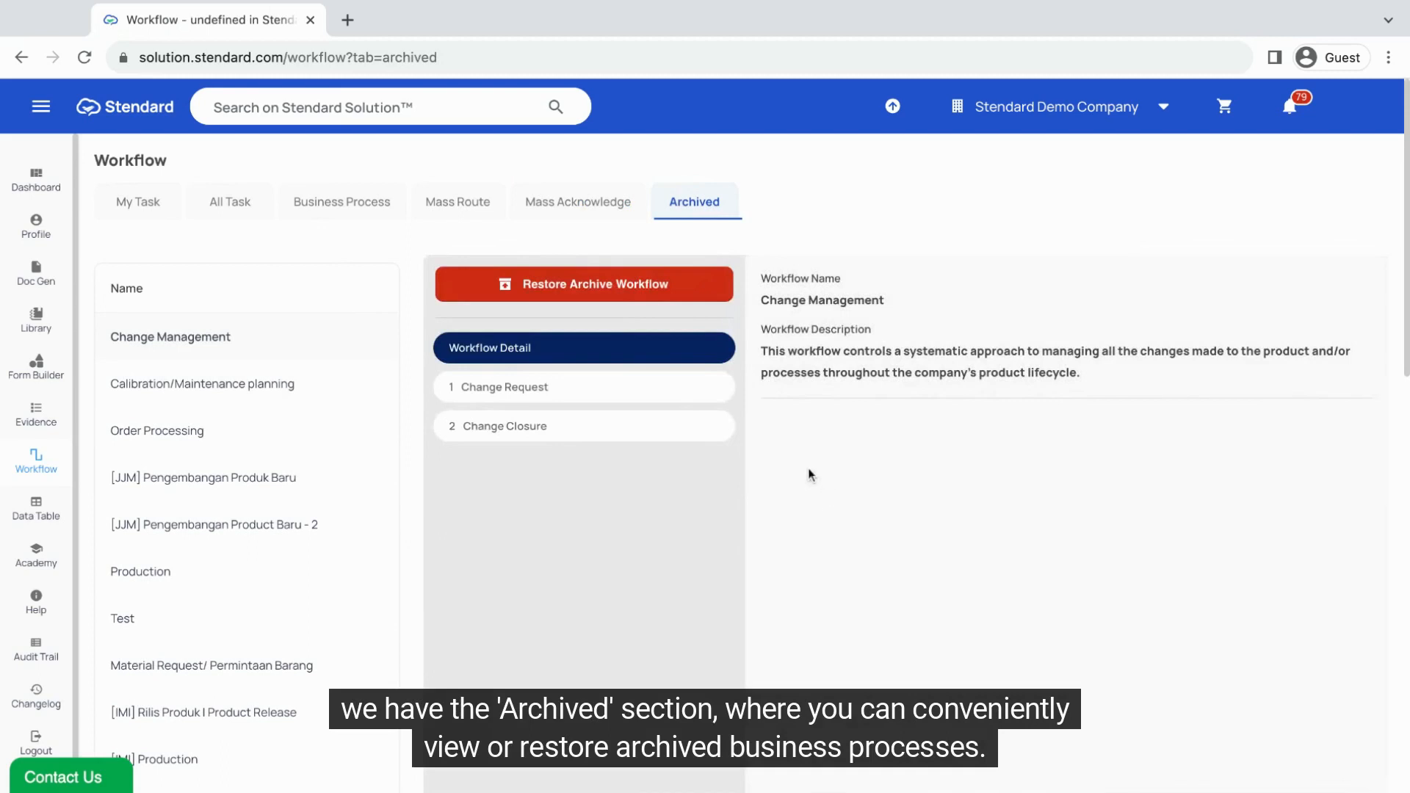
pyautogui.click(617, 393)
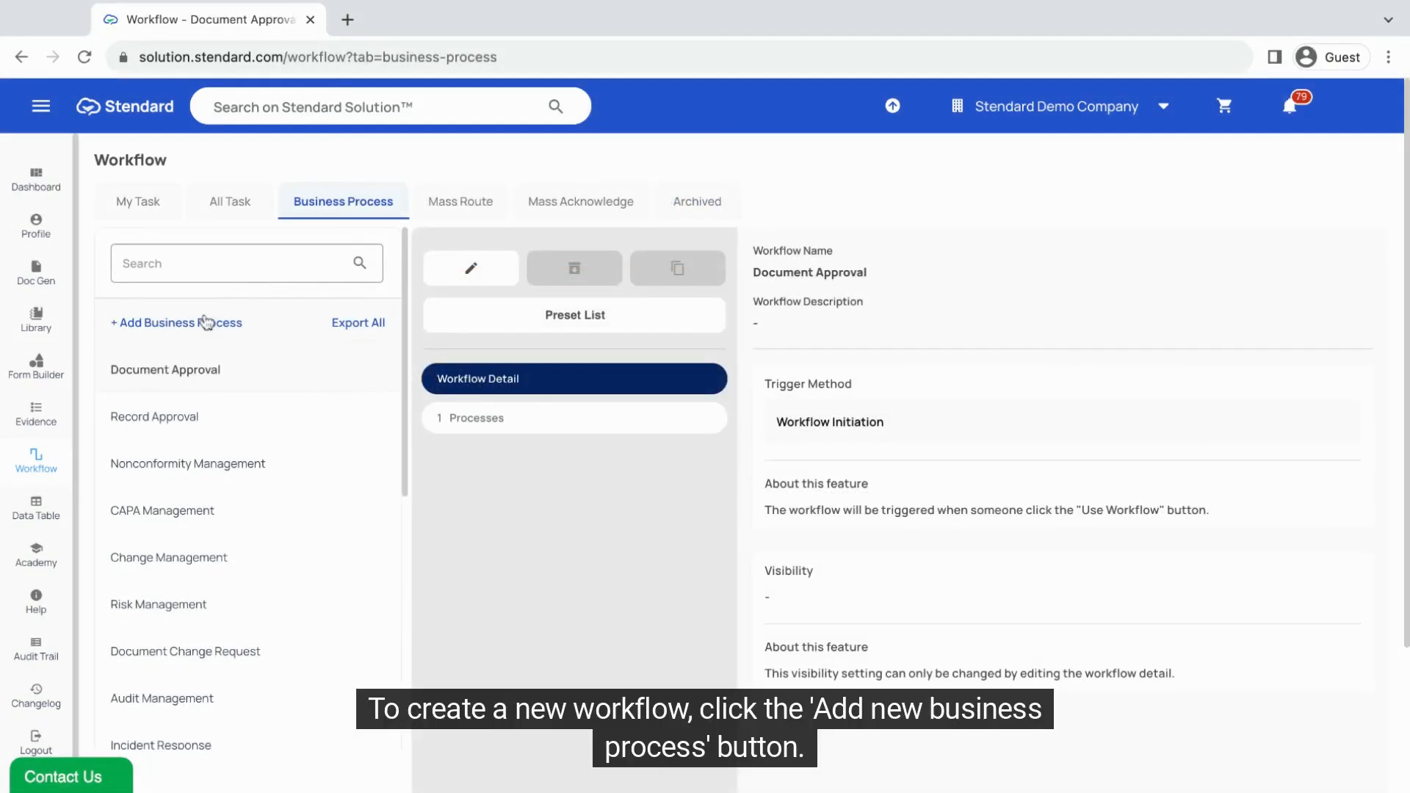
# - Create a new business process from a blank workflow and name it Workflow A
pyautogui.click(206, 324)
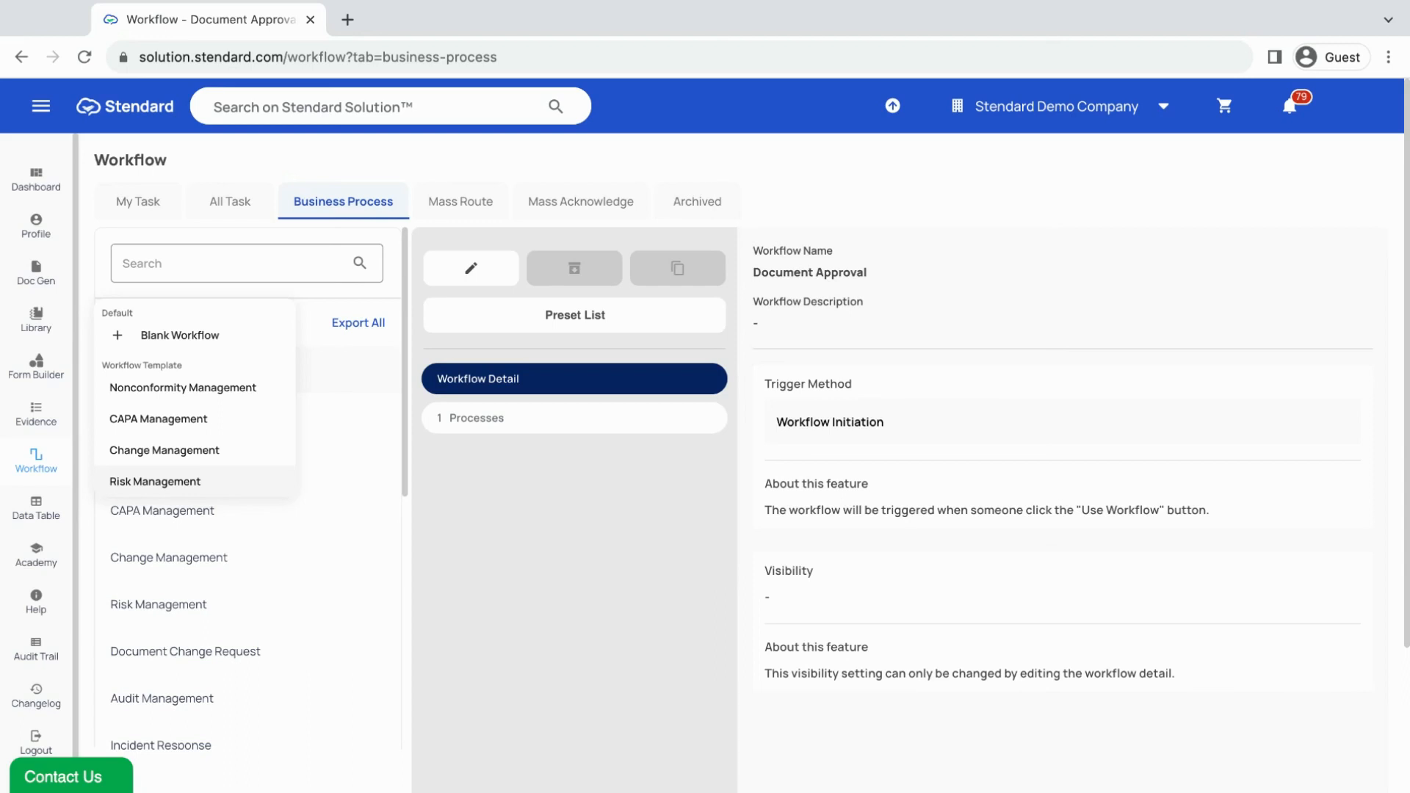
pyautogui.click(223, 338)
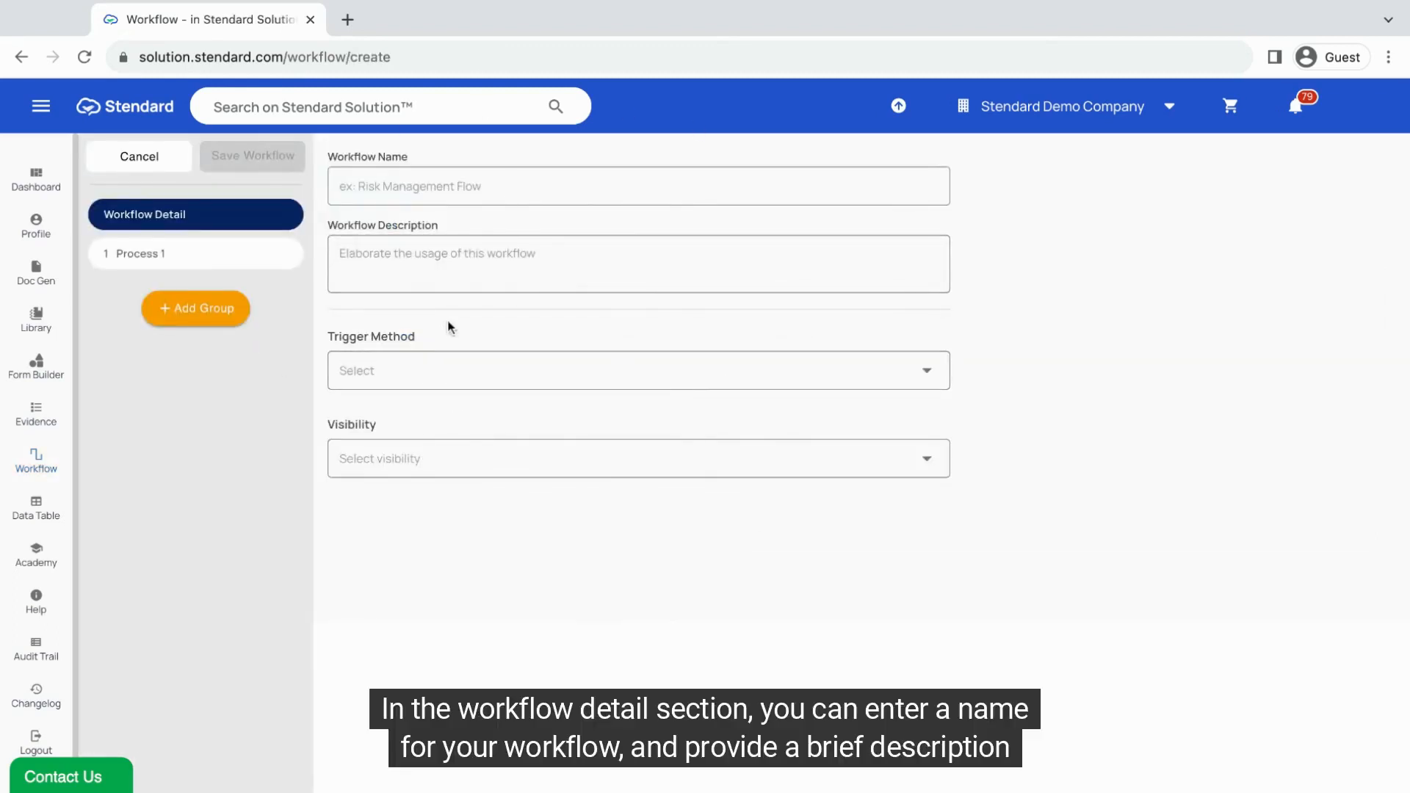
pyautogui.click(366, 187)
pyautogui.write('Work')
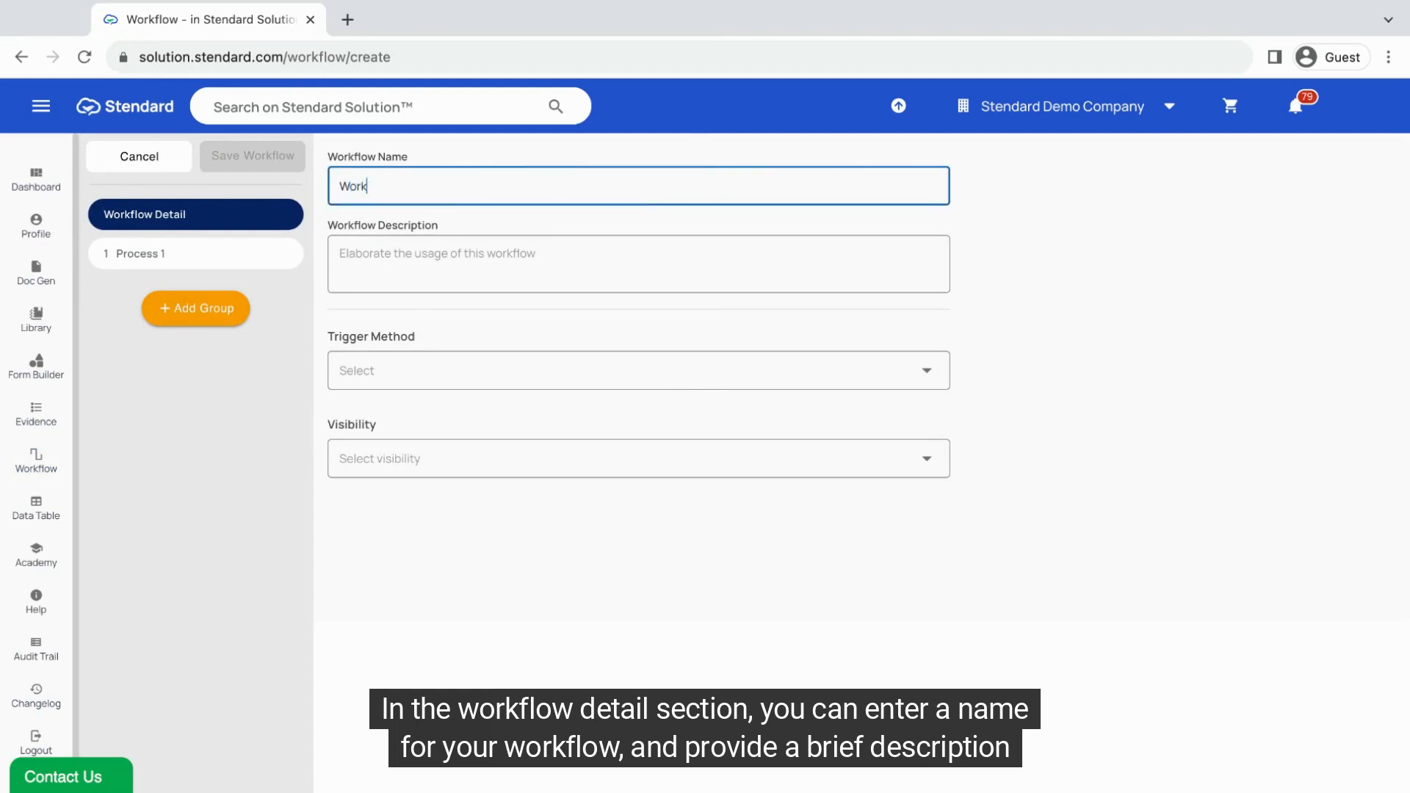
pyautogui.write('flow A')
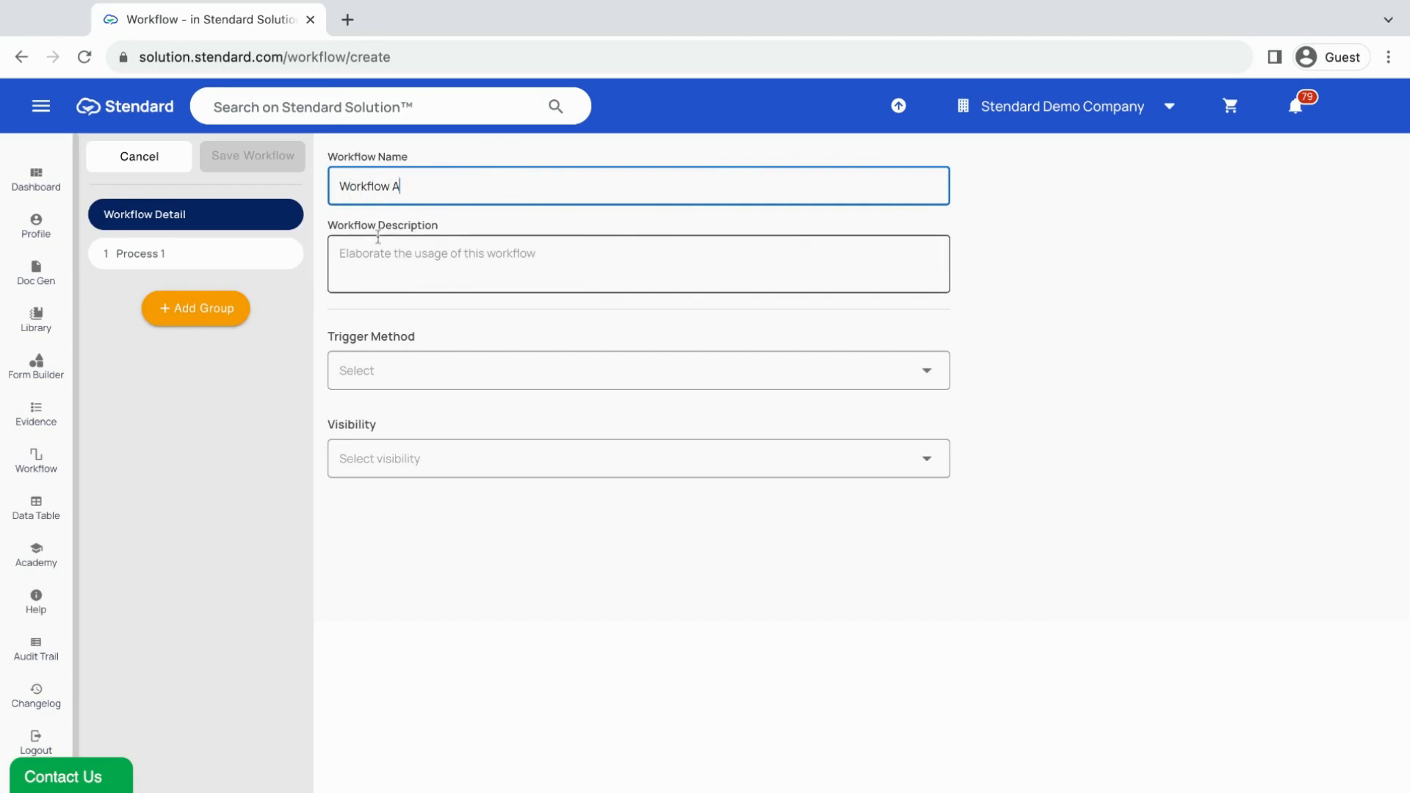
# - Try Workflow Initiation as the workflow's trigger method and switch it to Form Submission
pyautogui.click(393, 368)
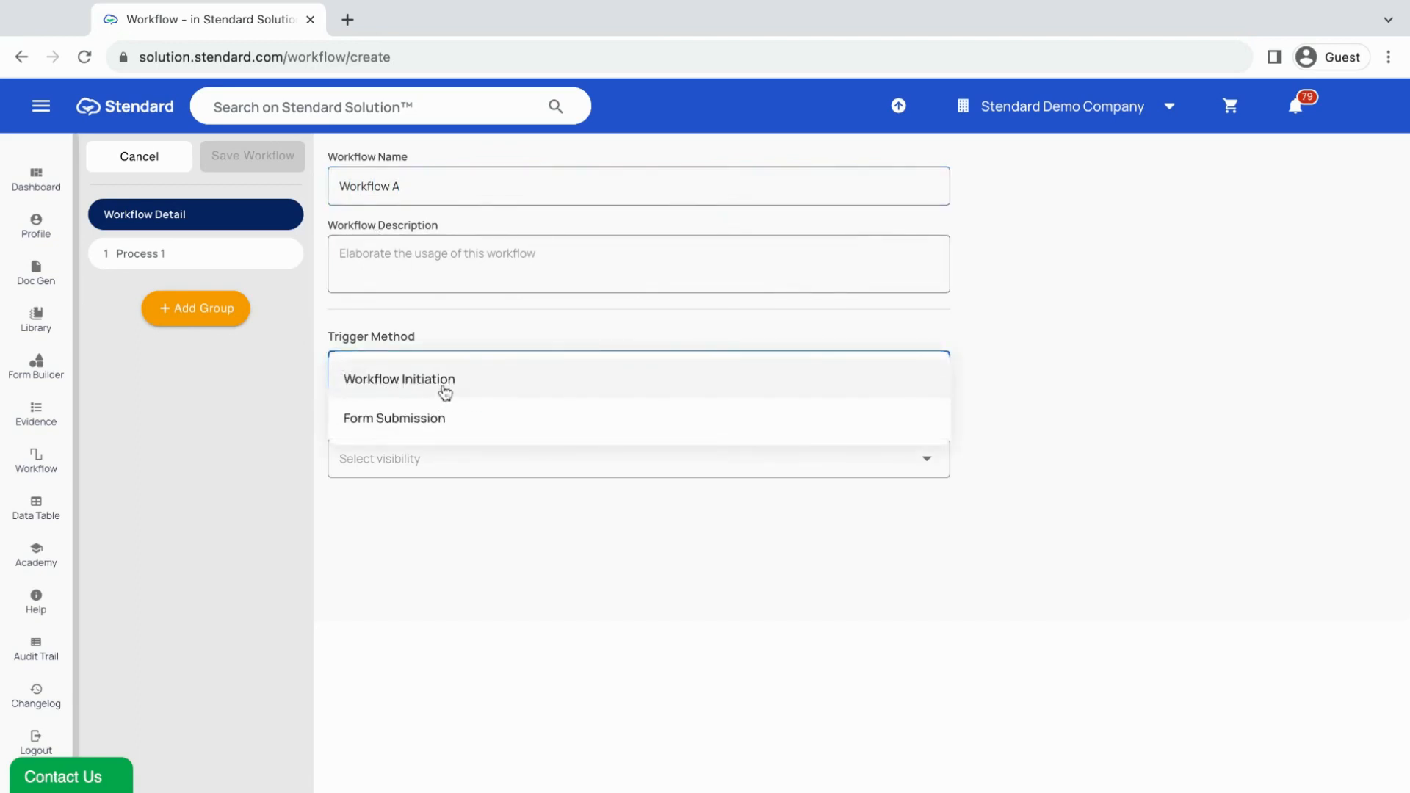
pyautogui.click(489, 392)
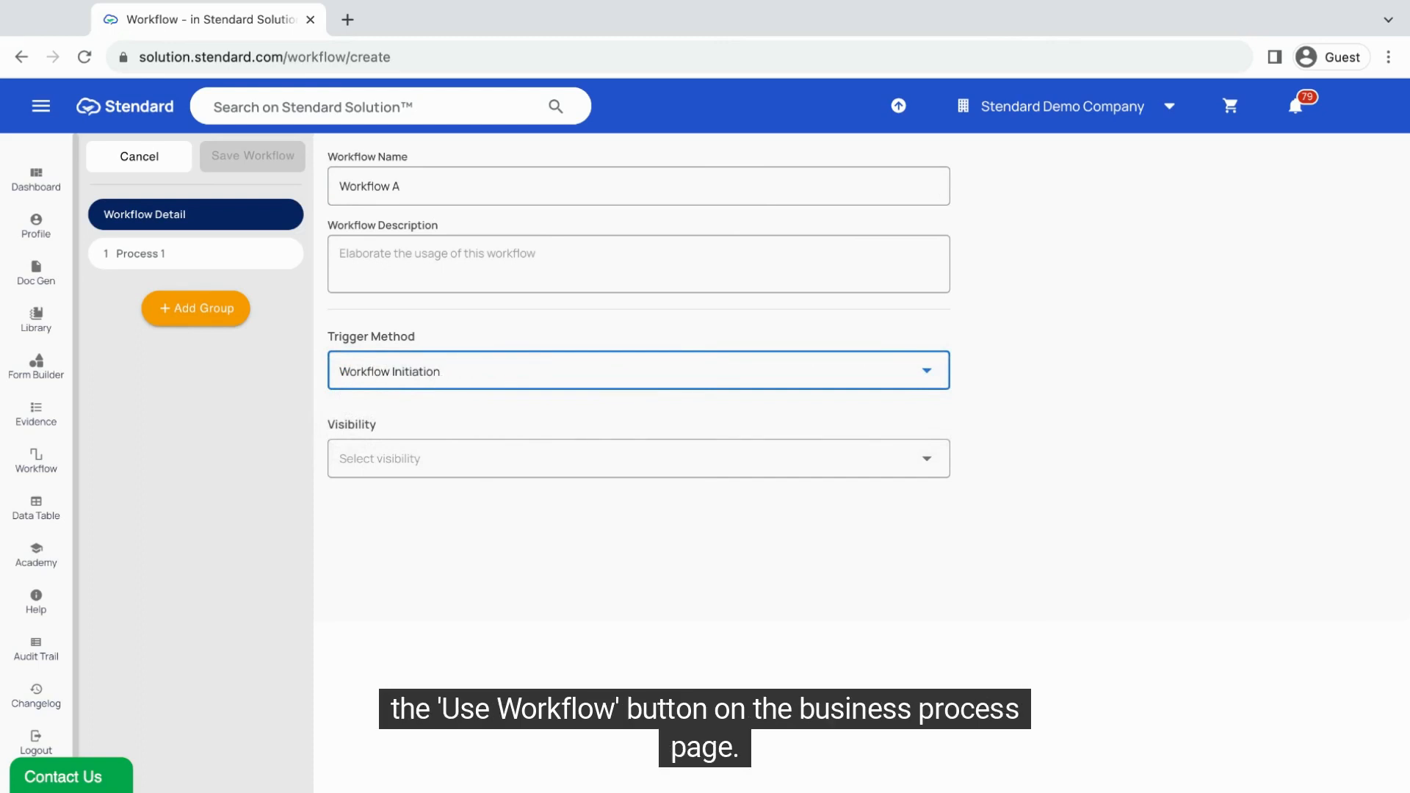
pyautogui.click(927, 371)
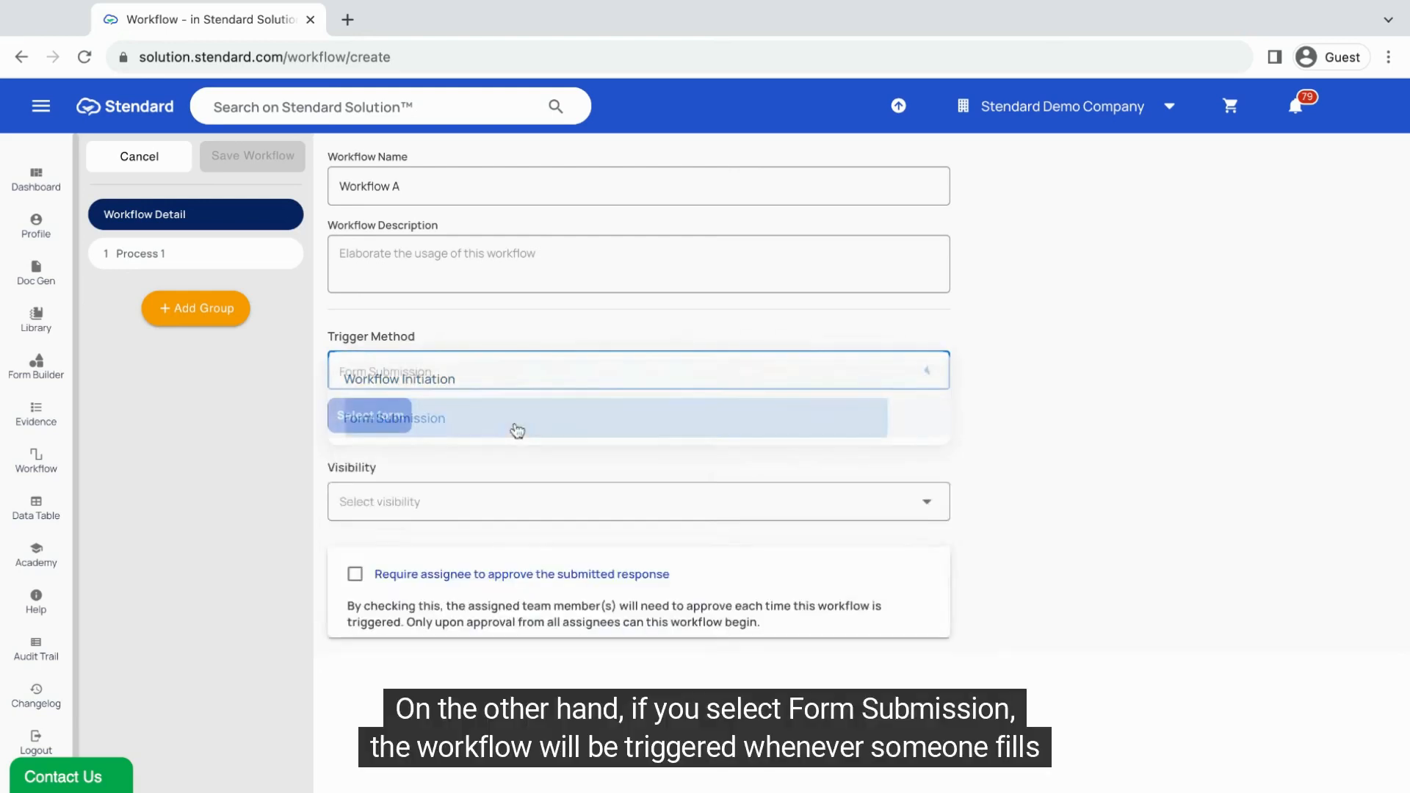
pyautogui.click(514, 429)
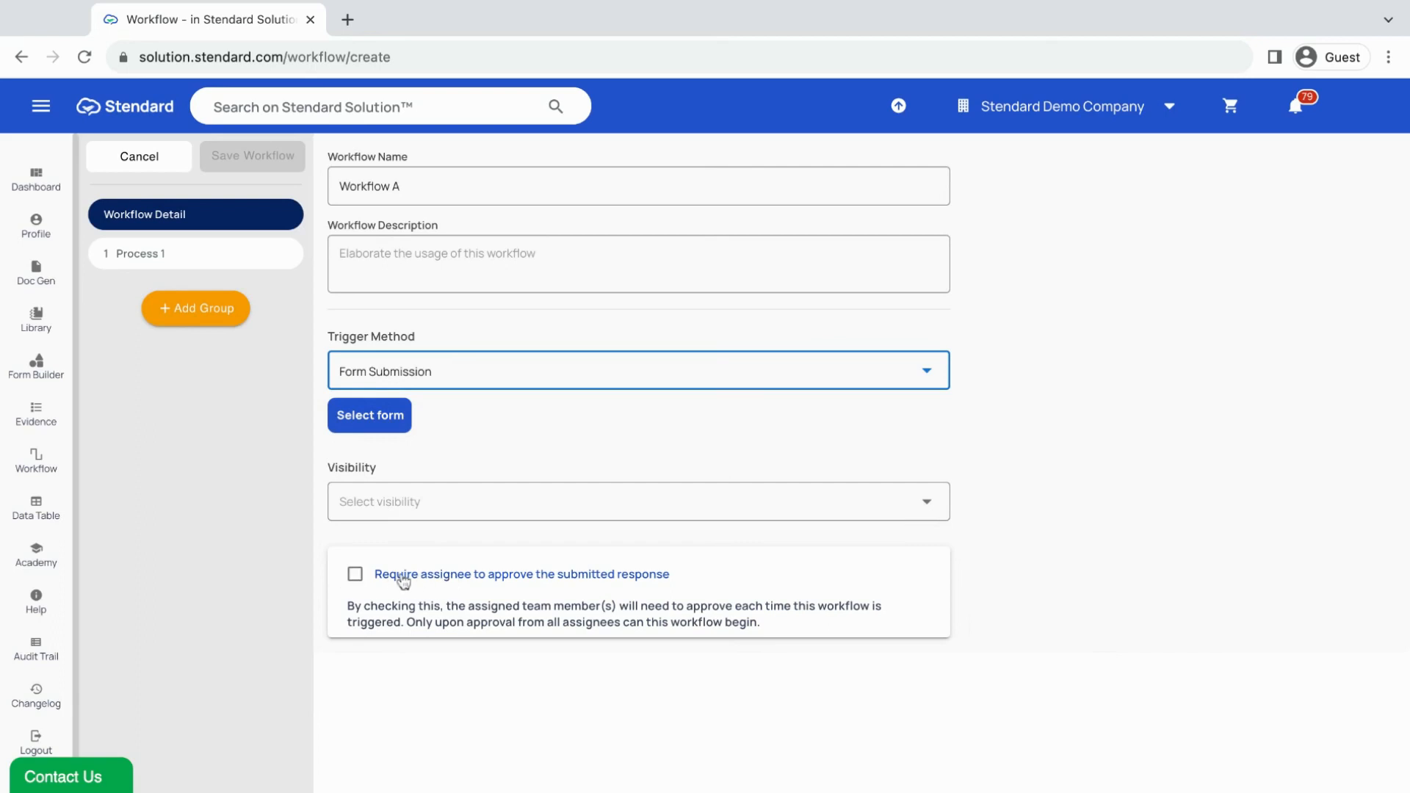
# - Try requiring assignee approval of the submitted response and view the users available as approvers
pyautogui.click(365, 579)
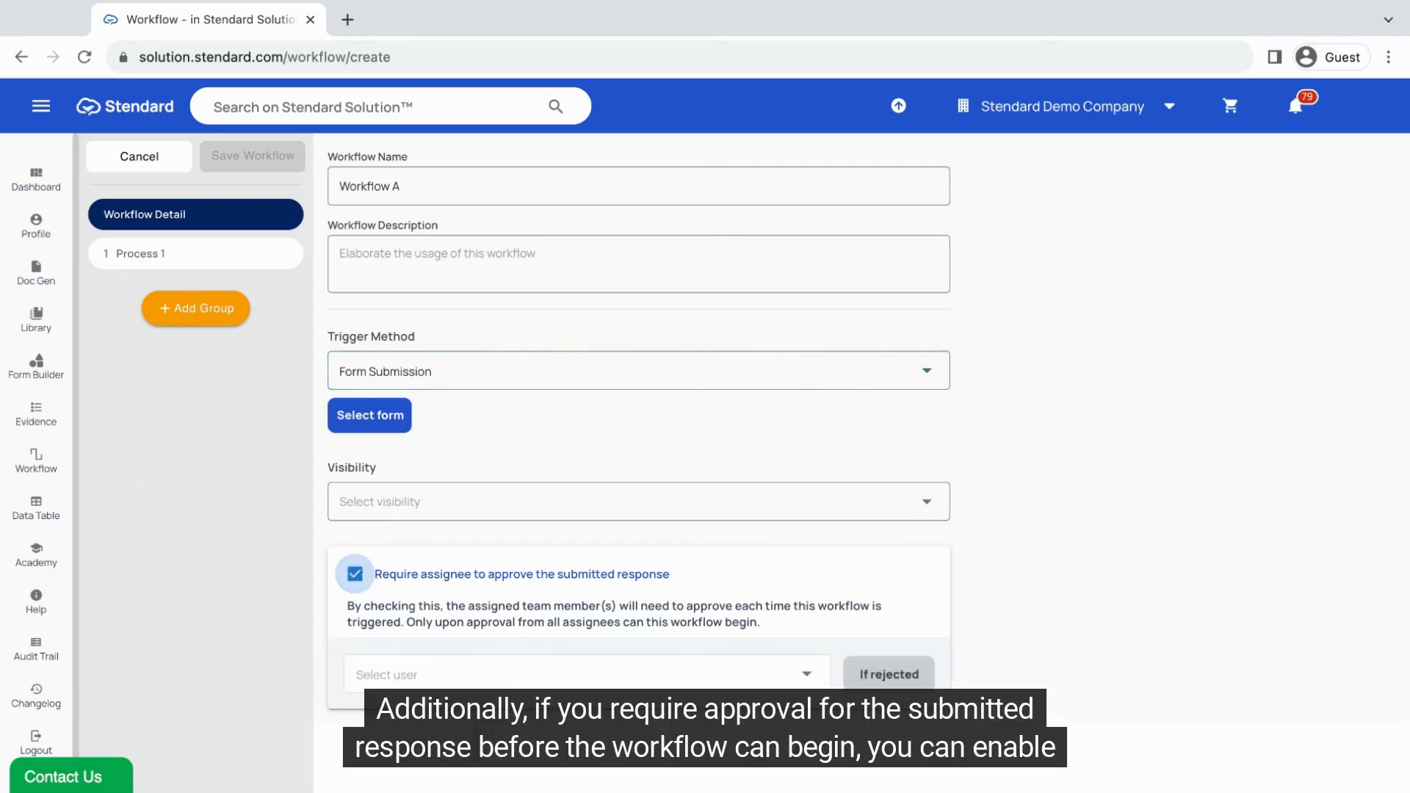
pyautogui.click(716, 665)
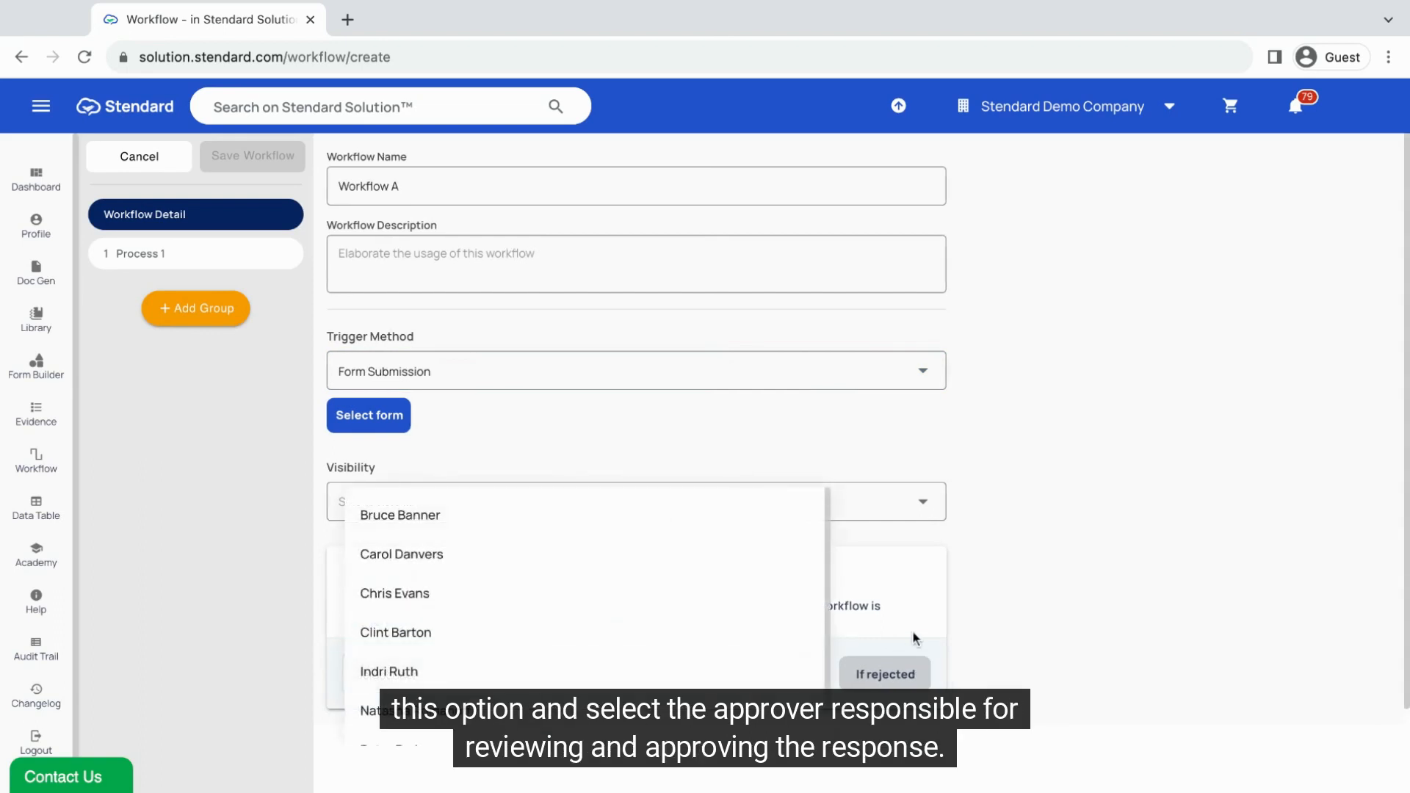
pyautogui.click(1007, 633)
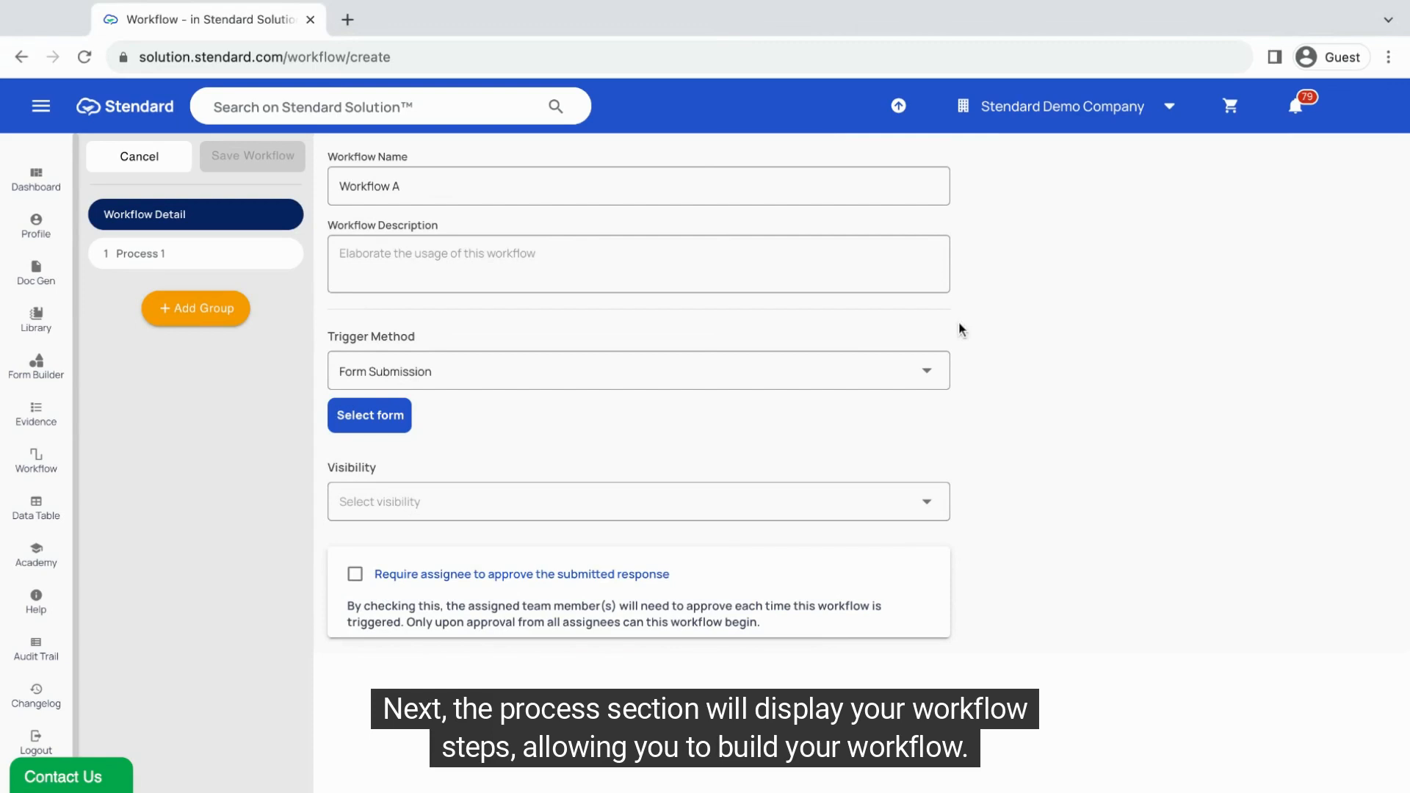
# - Add a To Upload task as the first task of Process 1
pyautogui.click(170, 261)
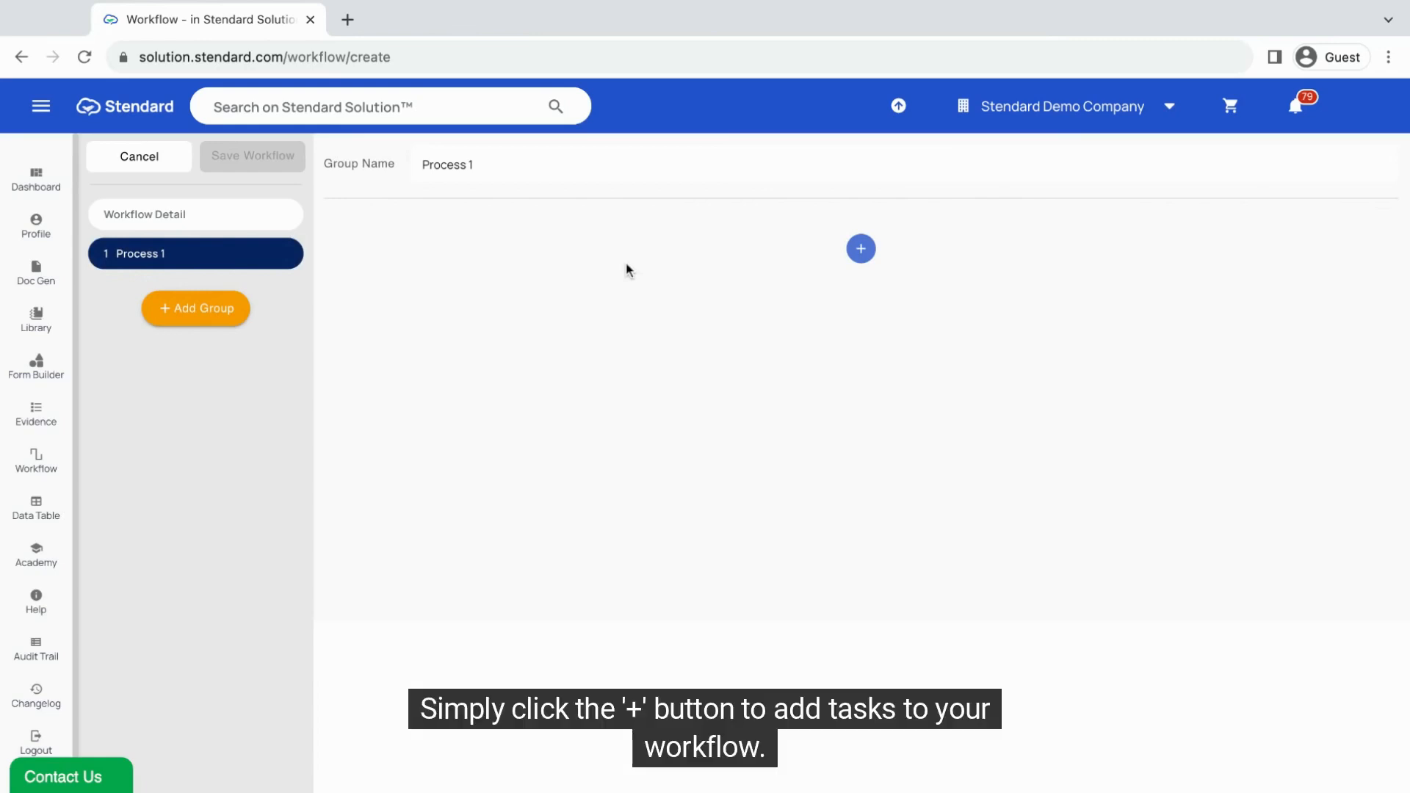
pyautogui.click(864, 252)
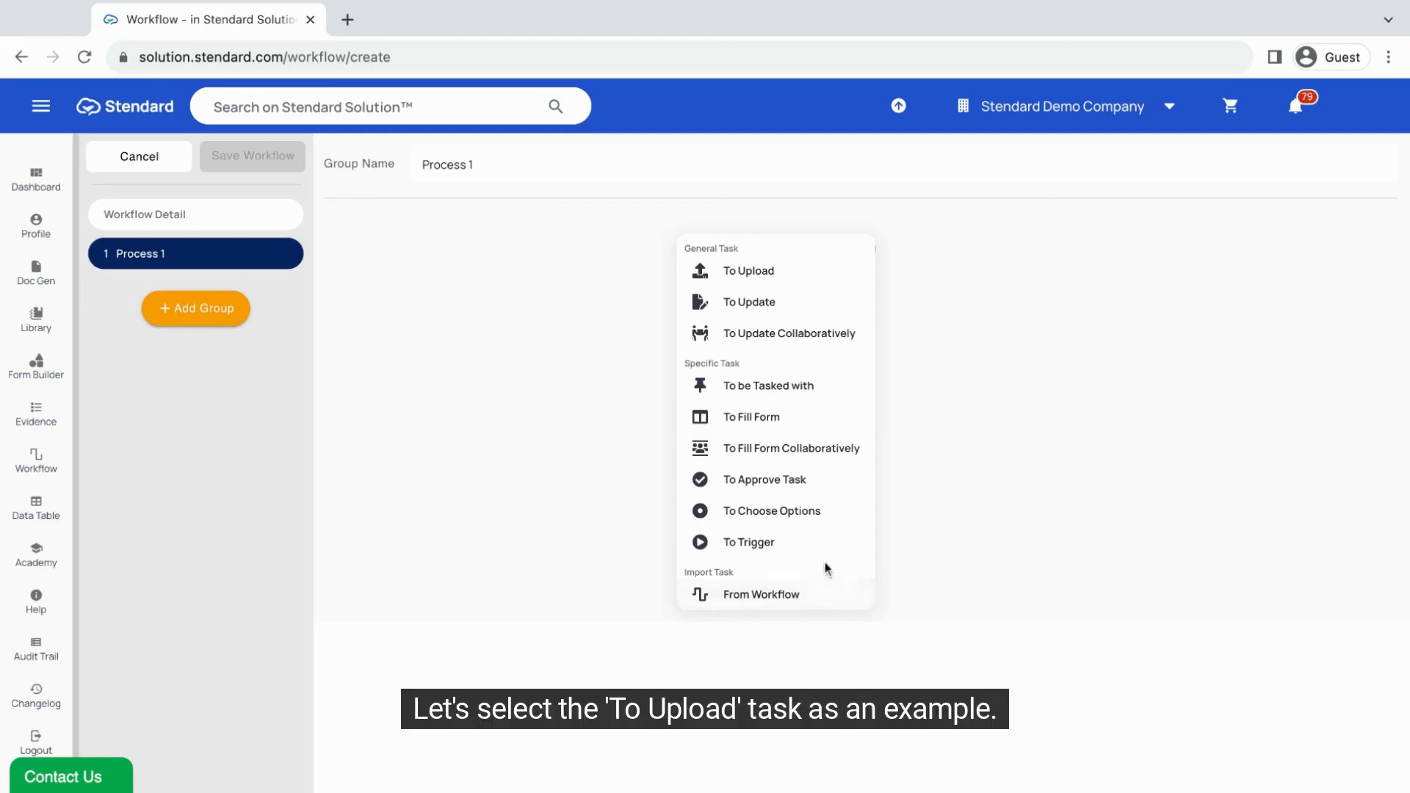
pyautogui.click(760, 271)
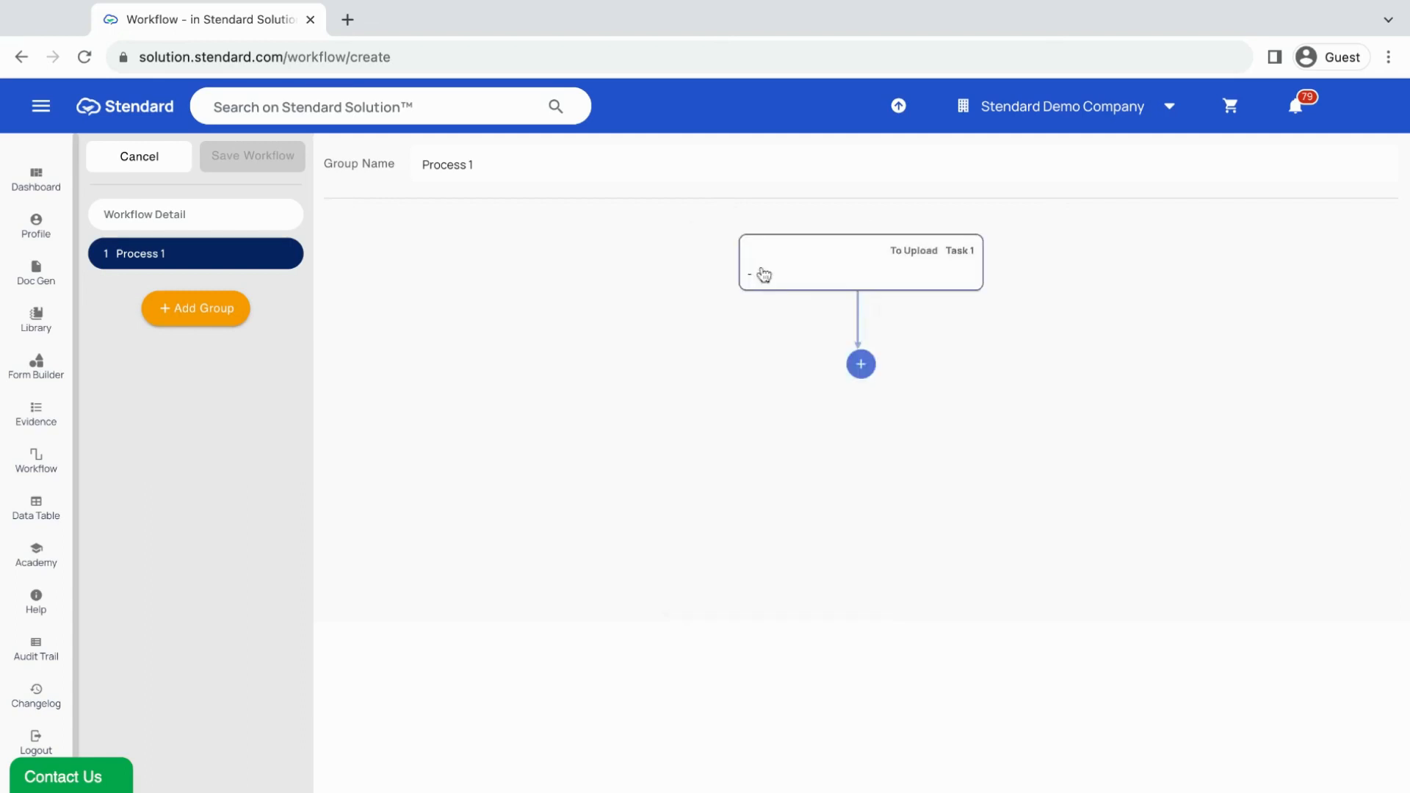
# - Try Team Member as Task 1's assignee type and set it to Select assignee later instead
pyautogui.click(822, 274)
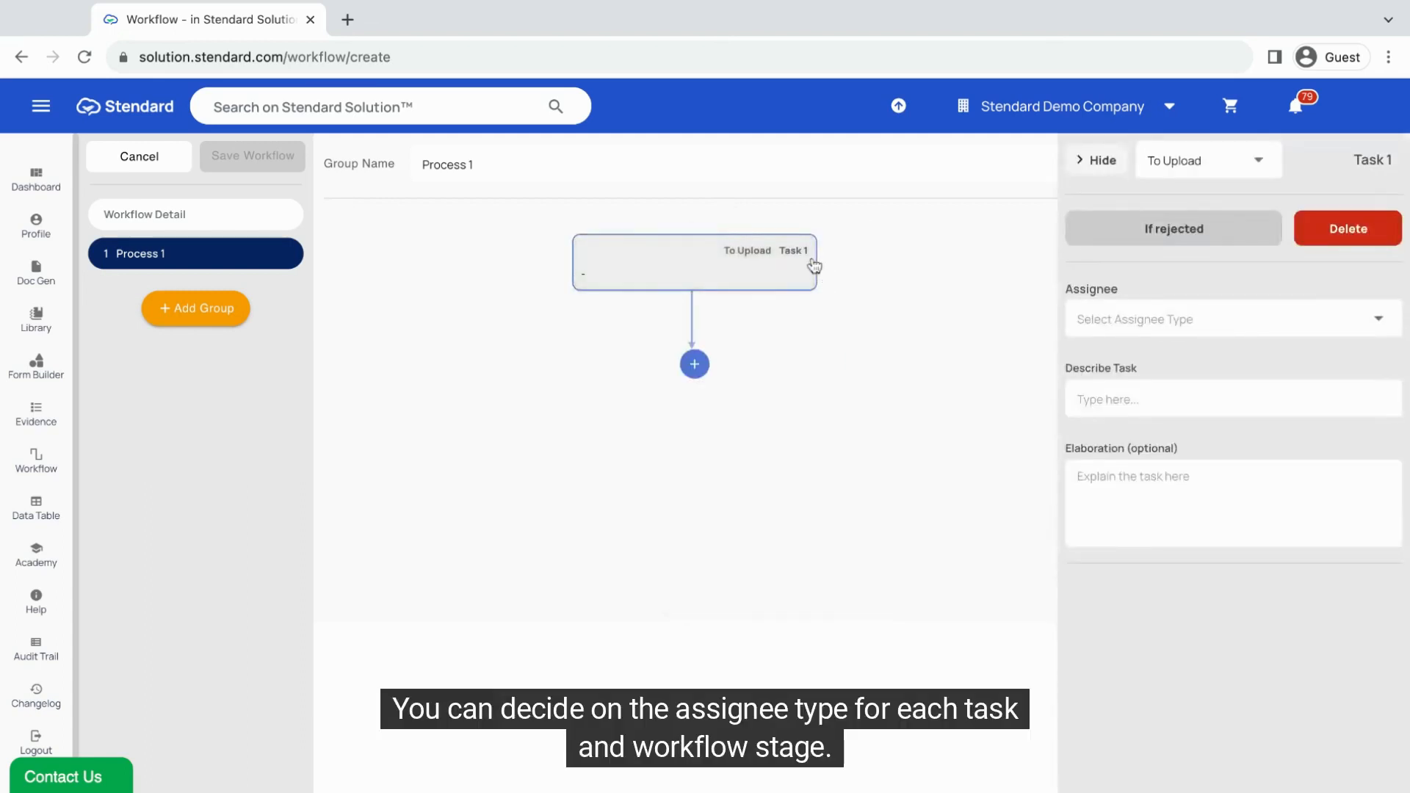
pyautogui.click(1188, 321)
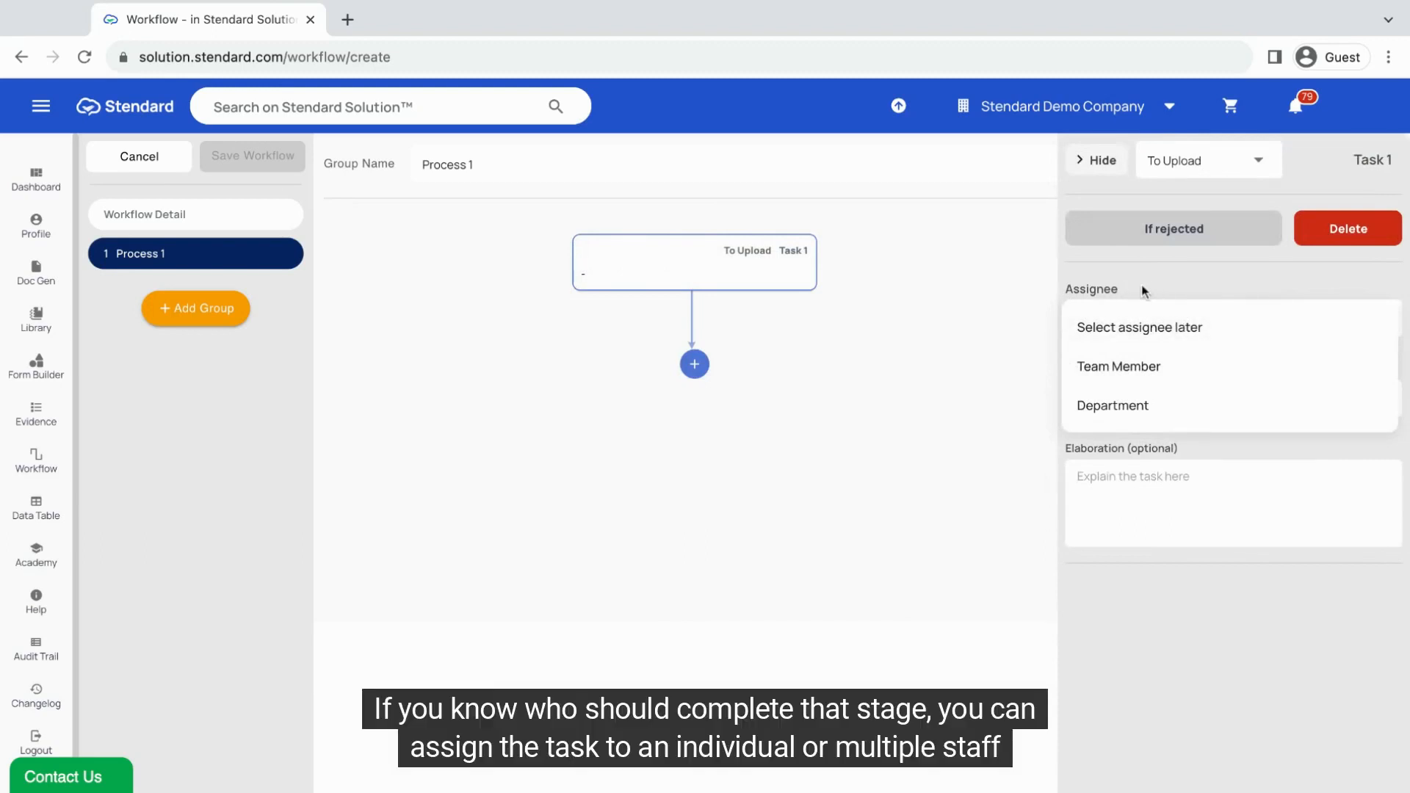
pyautogui.click(1167, 379)
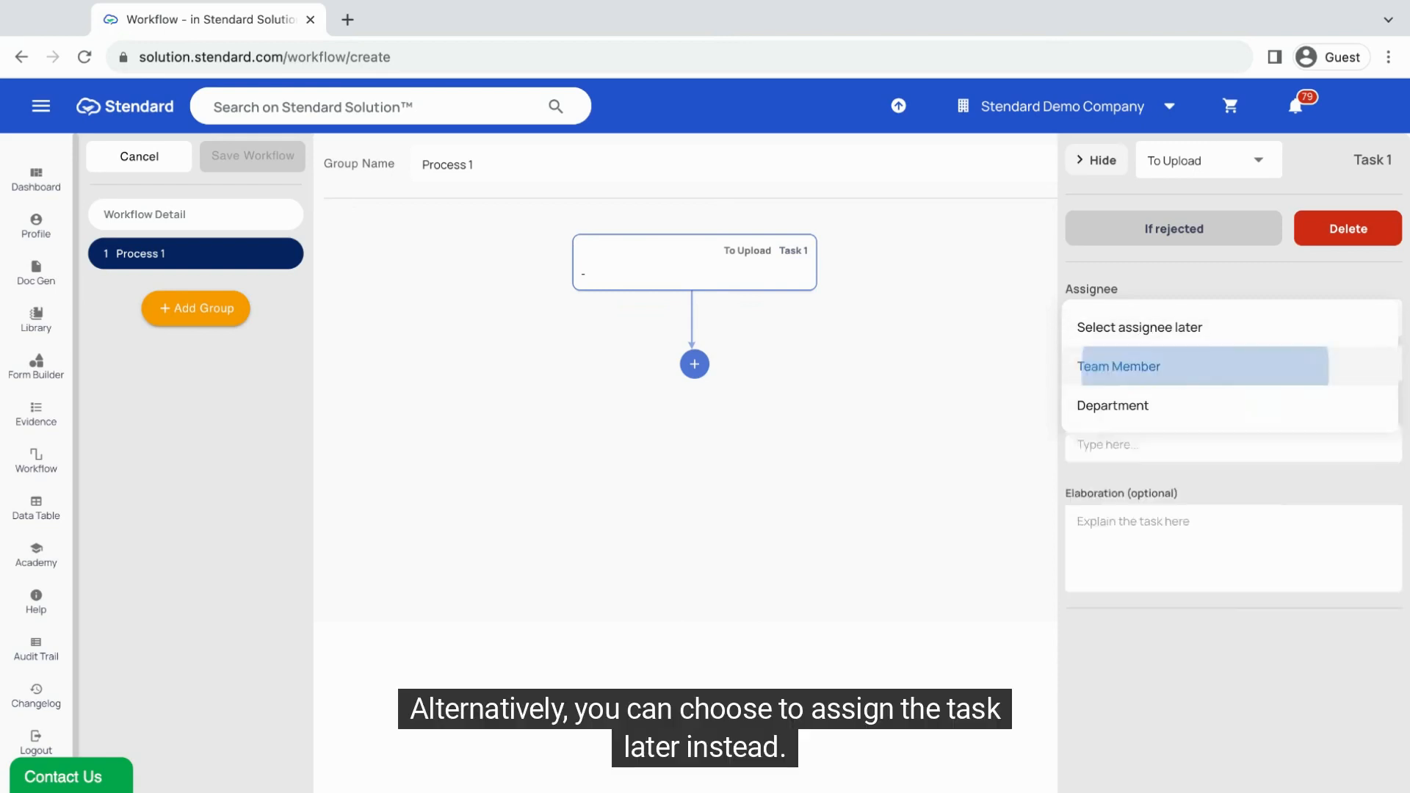
pyautogui.click(1169, 365)
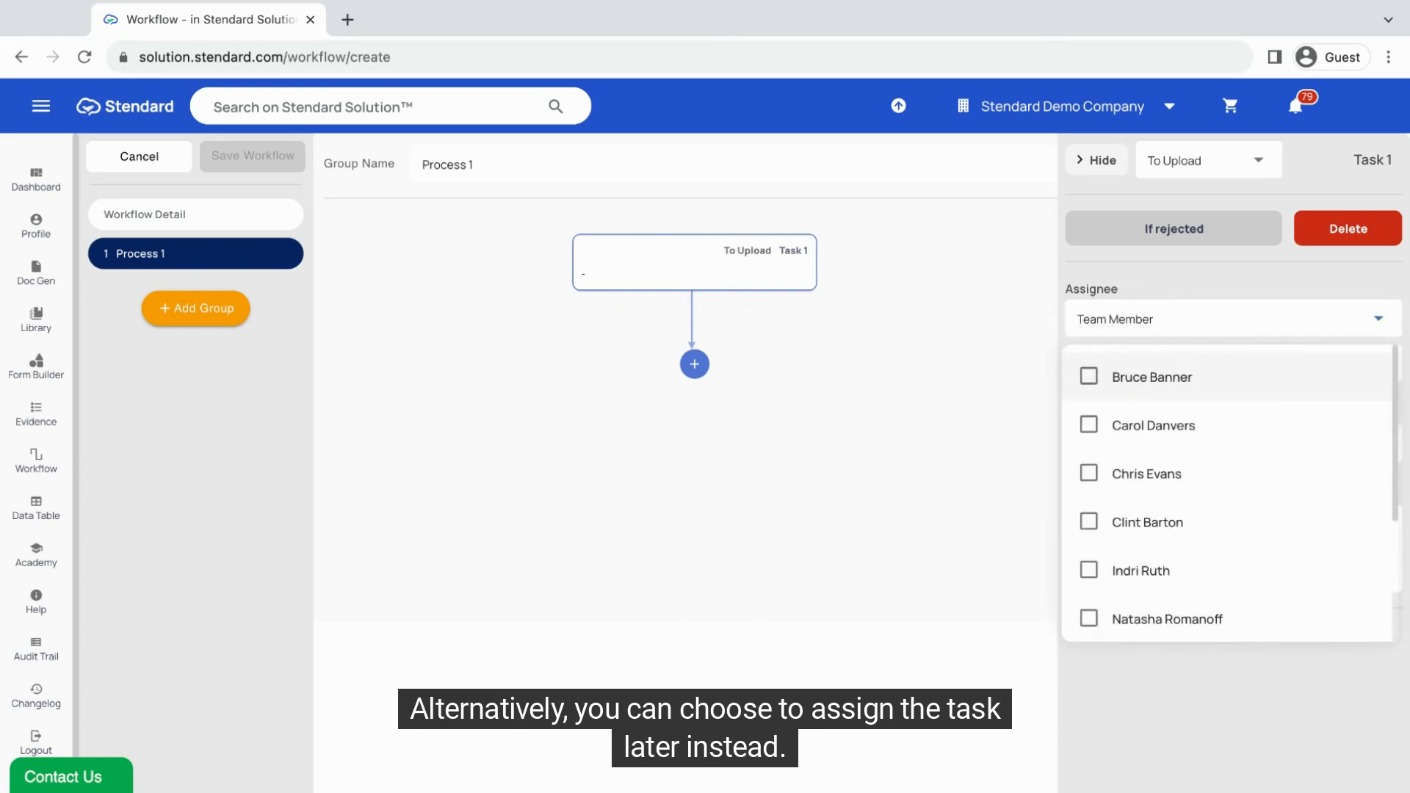
pyautogui.click(1166, 316)
pyautogui.click(1166, 319)
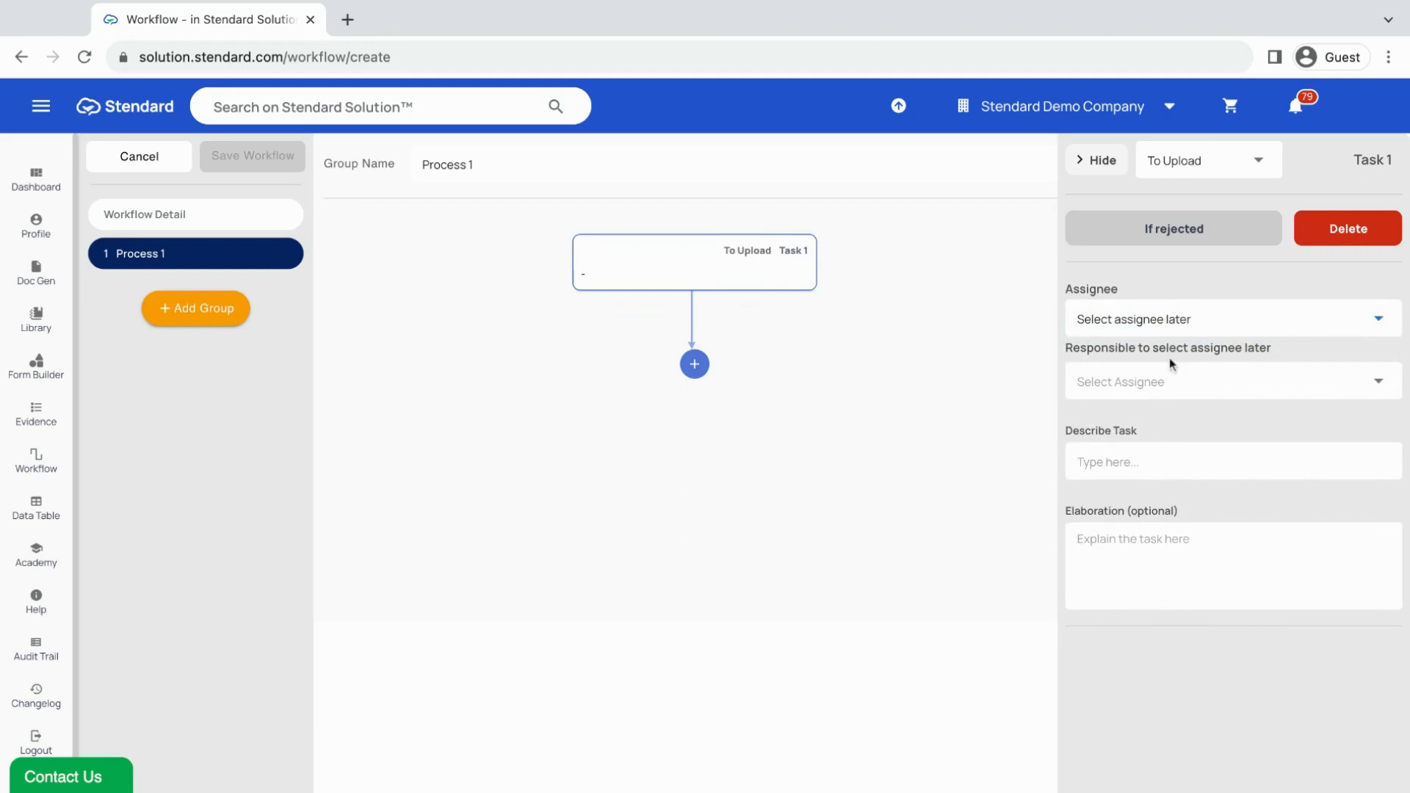
# - Add a To Update task after the To Upload task and view the run conditions available for it
pyautogui.click(694, 365)
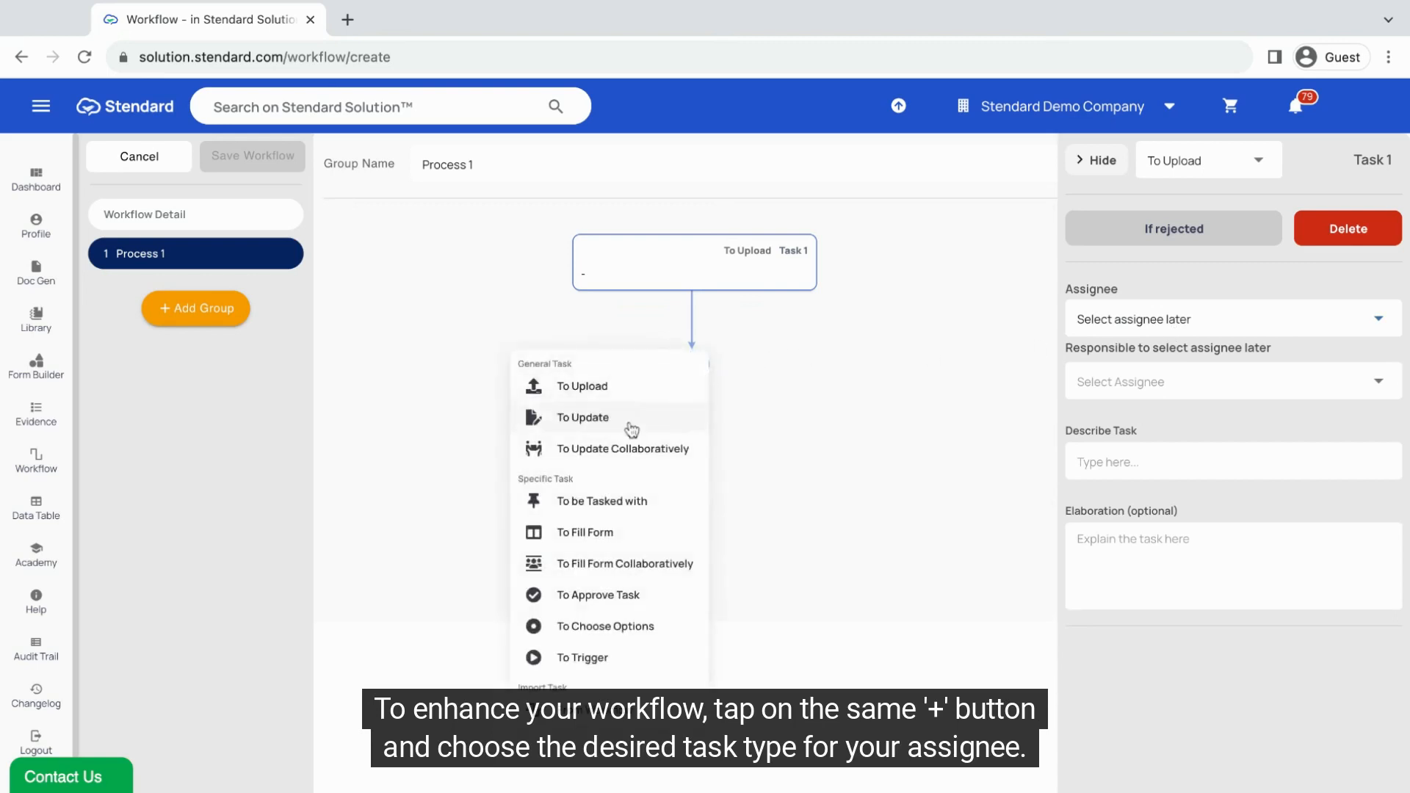
pyautogui.click(669, 429)
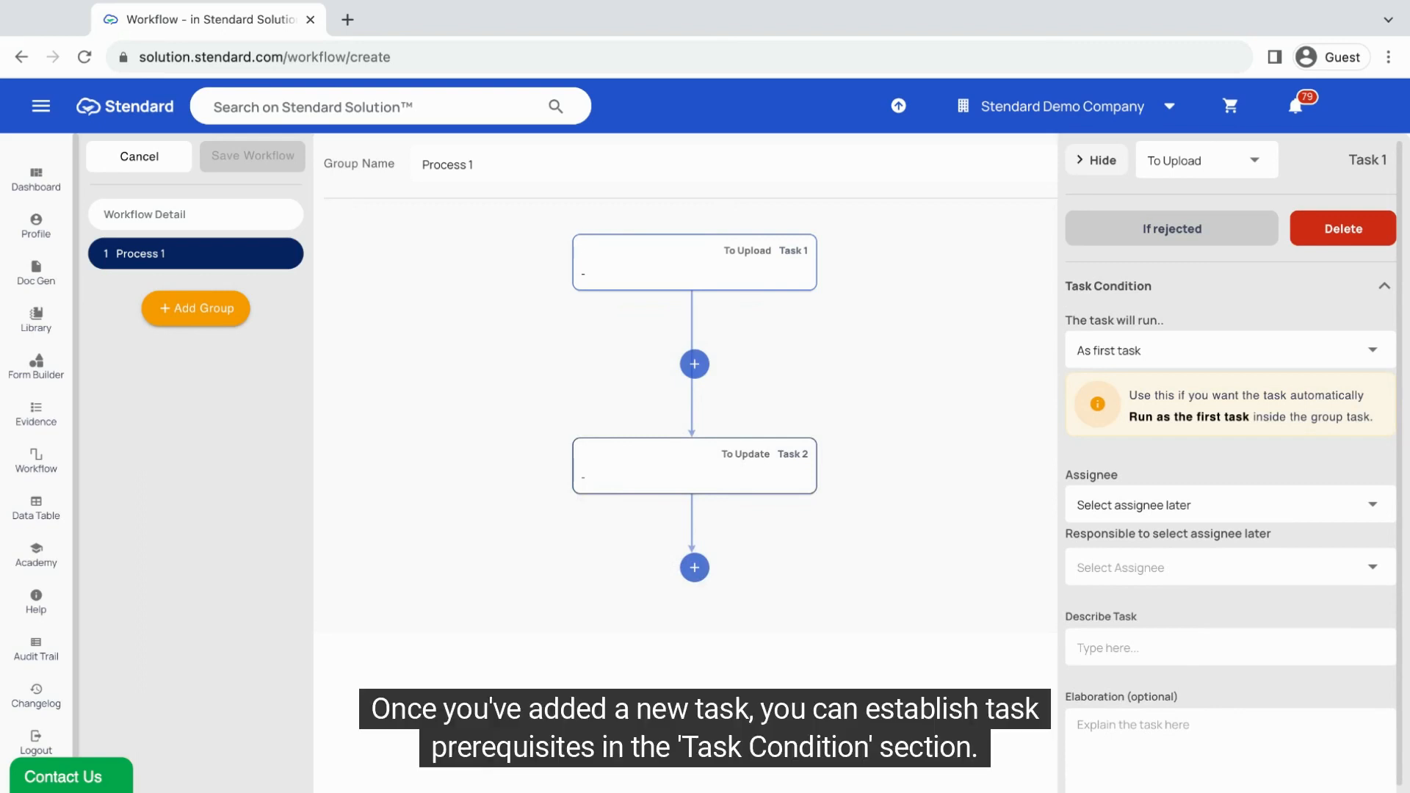
pyautogui.click(808, 459)
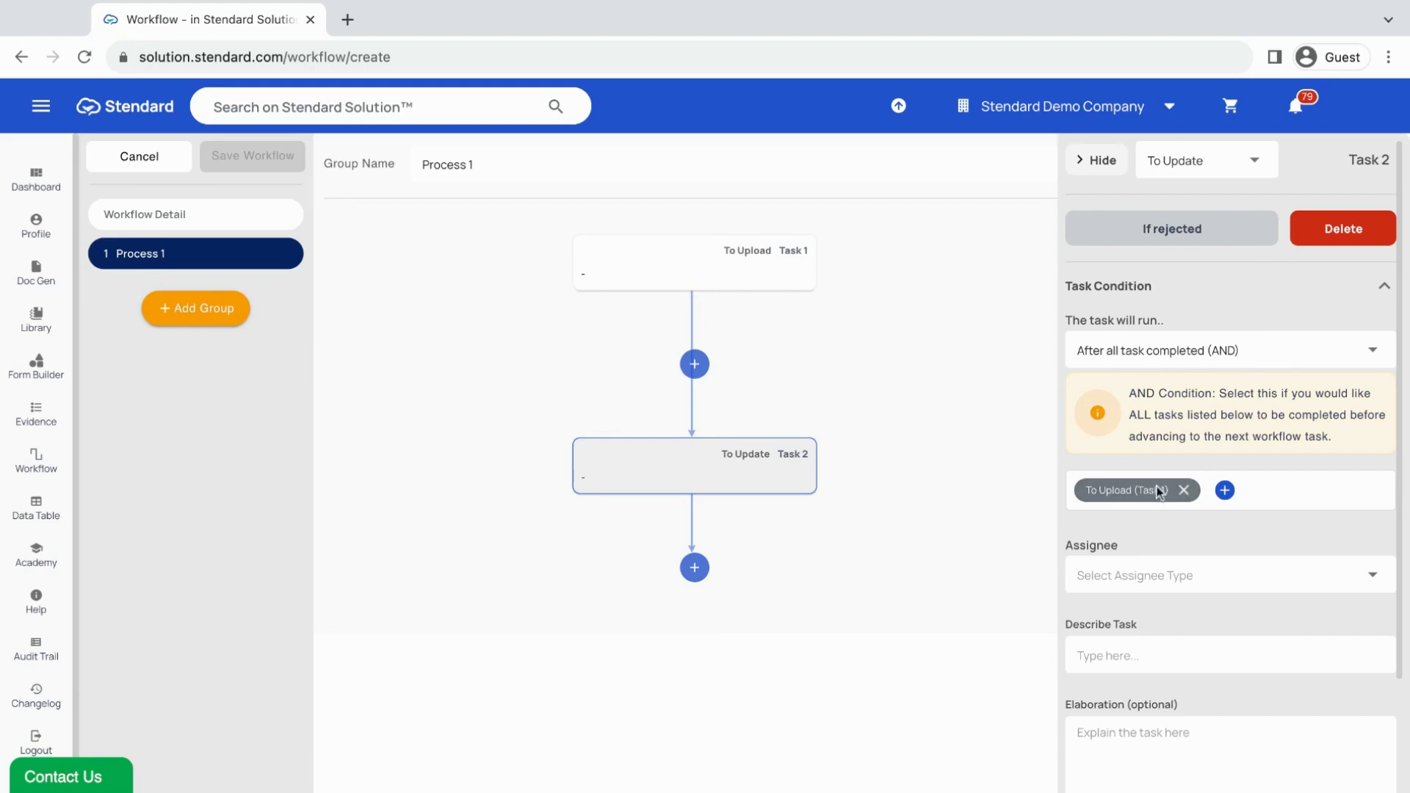
pyautogui.click(1240, 359)
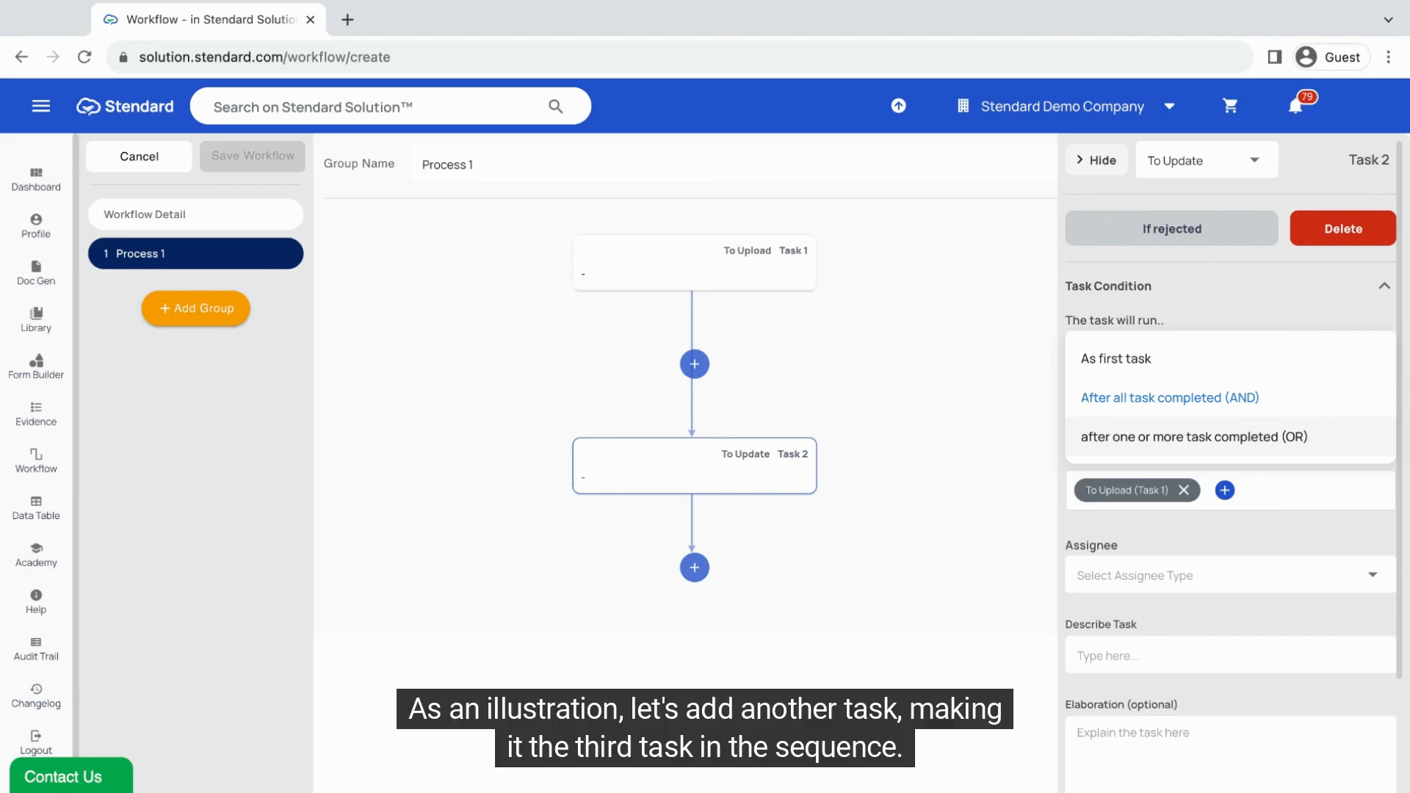
# - Add a To be Tasked with task after Task 2, and set Task 2 to run as first task
pyautogui.click(707, 569)
pyautogui.click(703, 571)
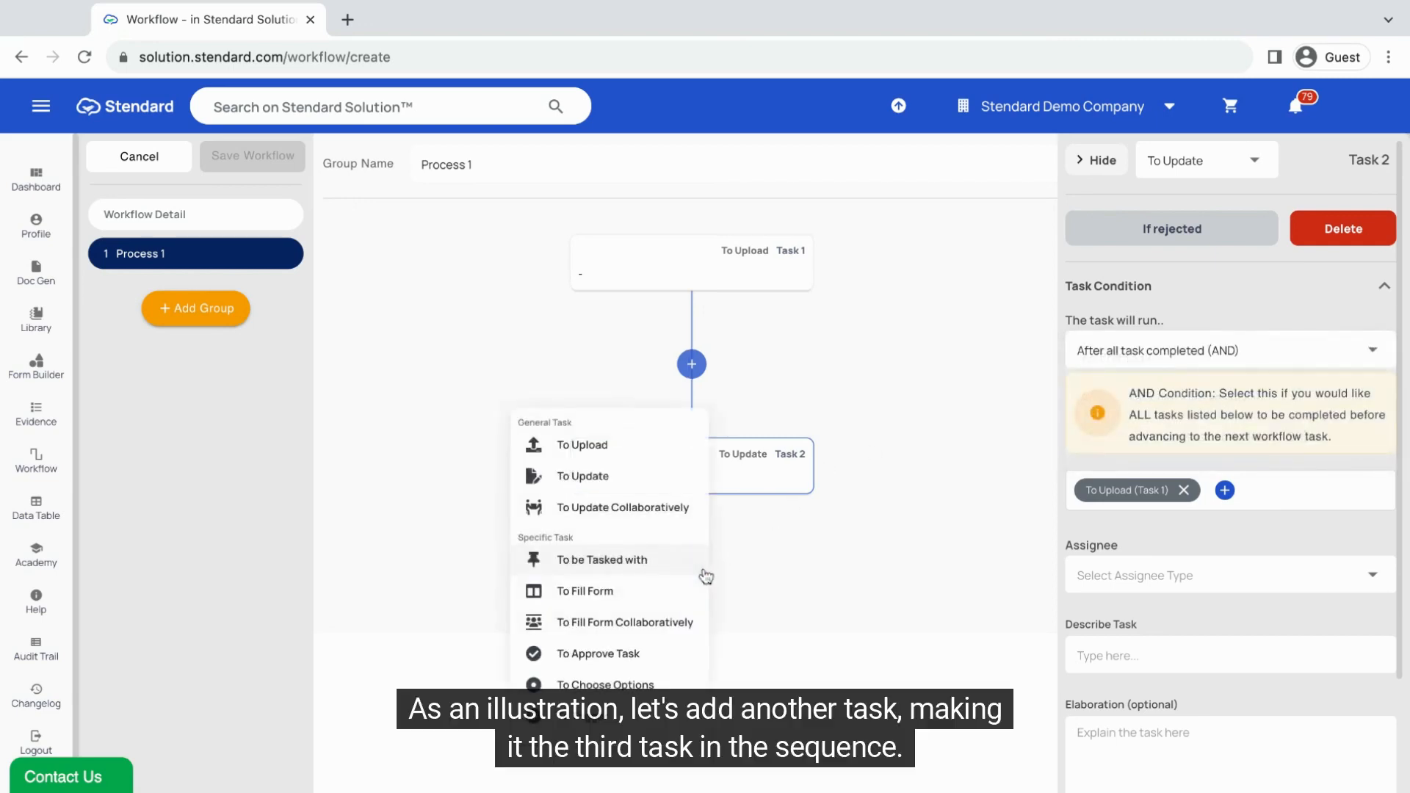
pyautogui.click(647, 562)
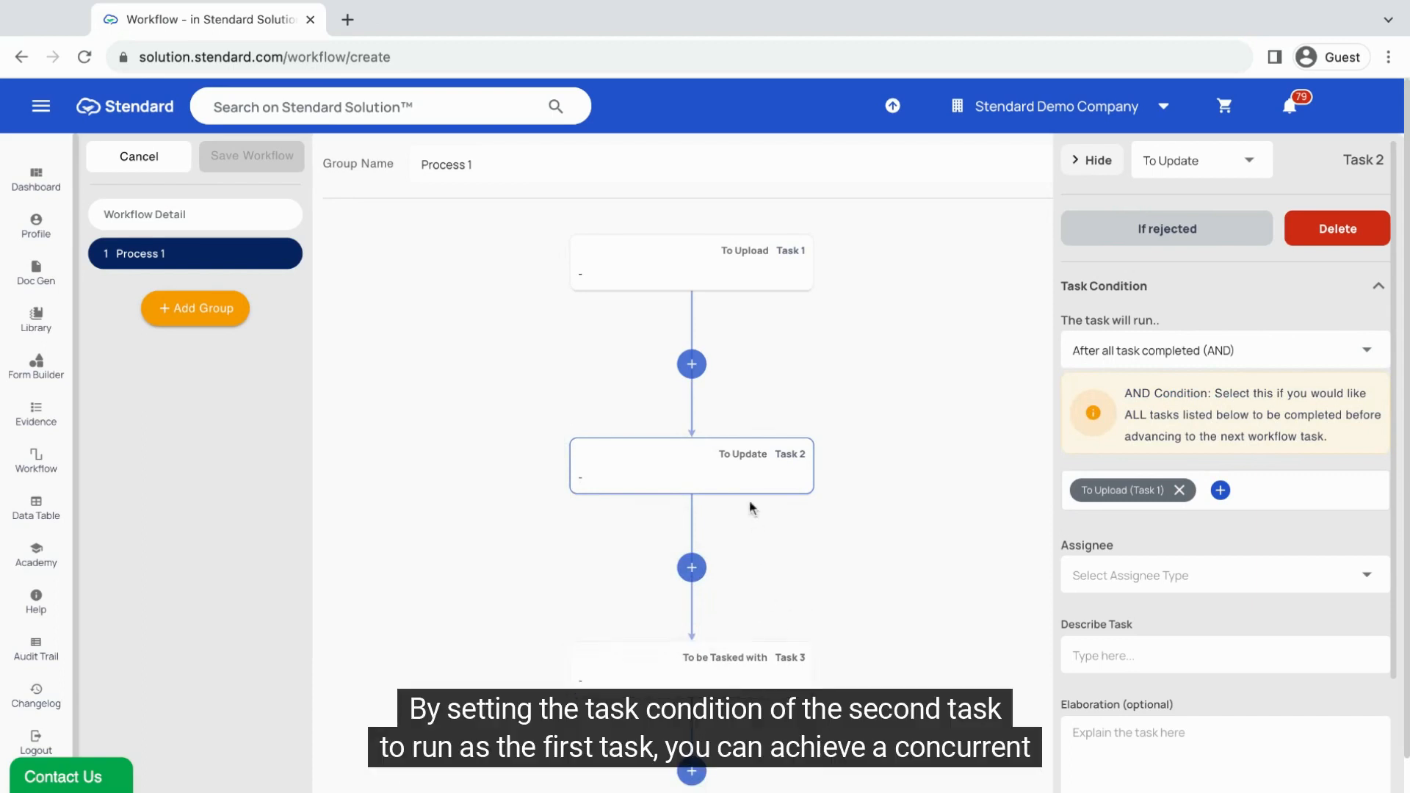
pyautogui.click(1109, 352)
pyautogui.click(1103, 360)
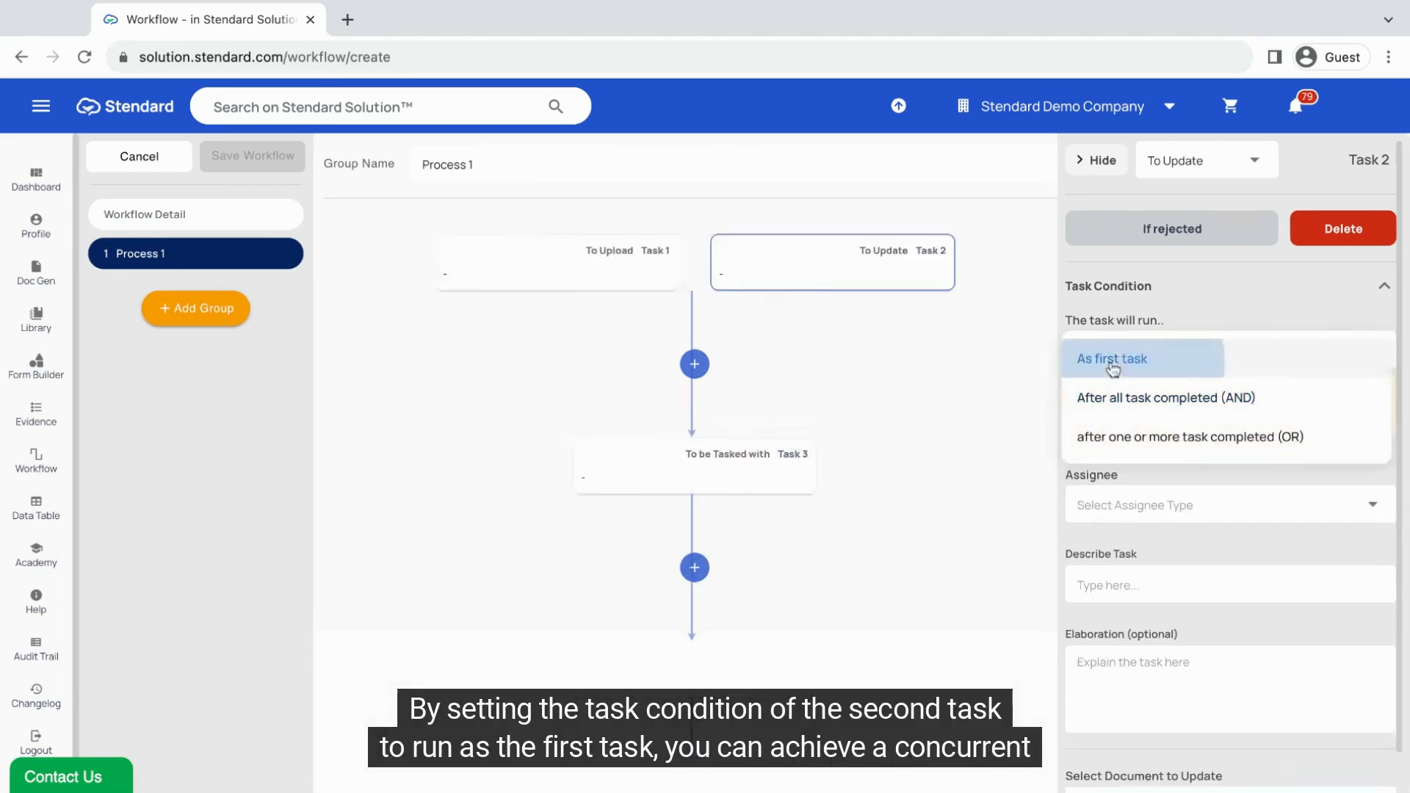
# - Add To Upload (Task 1) to Task 3's conditions and set Task 3 to run after one or more task completed (OR)
pyautogui.click(752, 467)
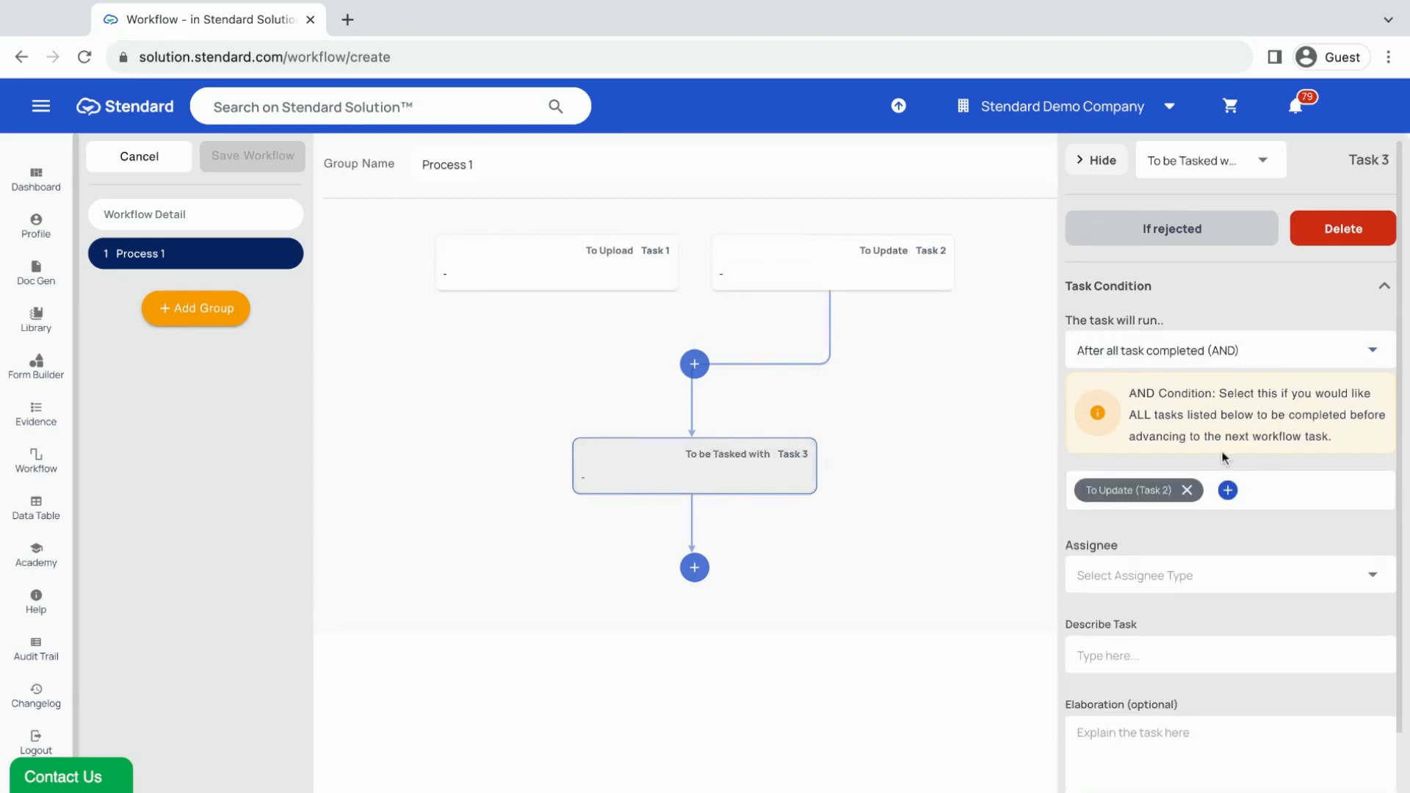
pyautogui.click(1228, 490)
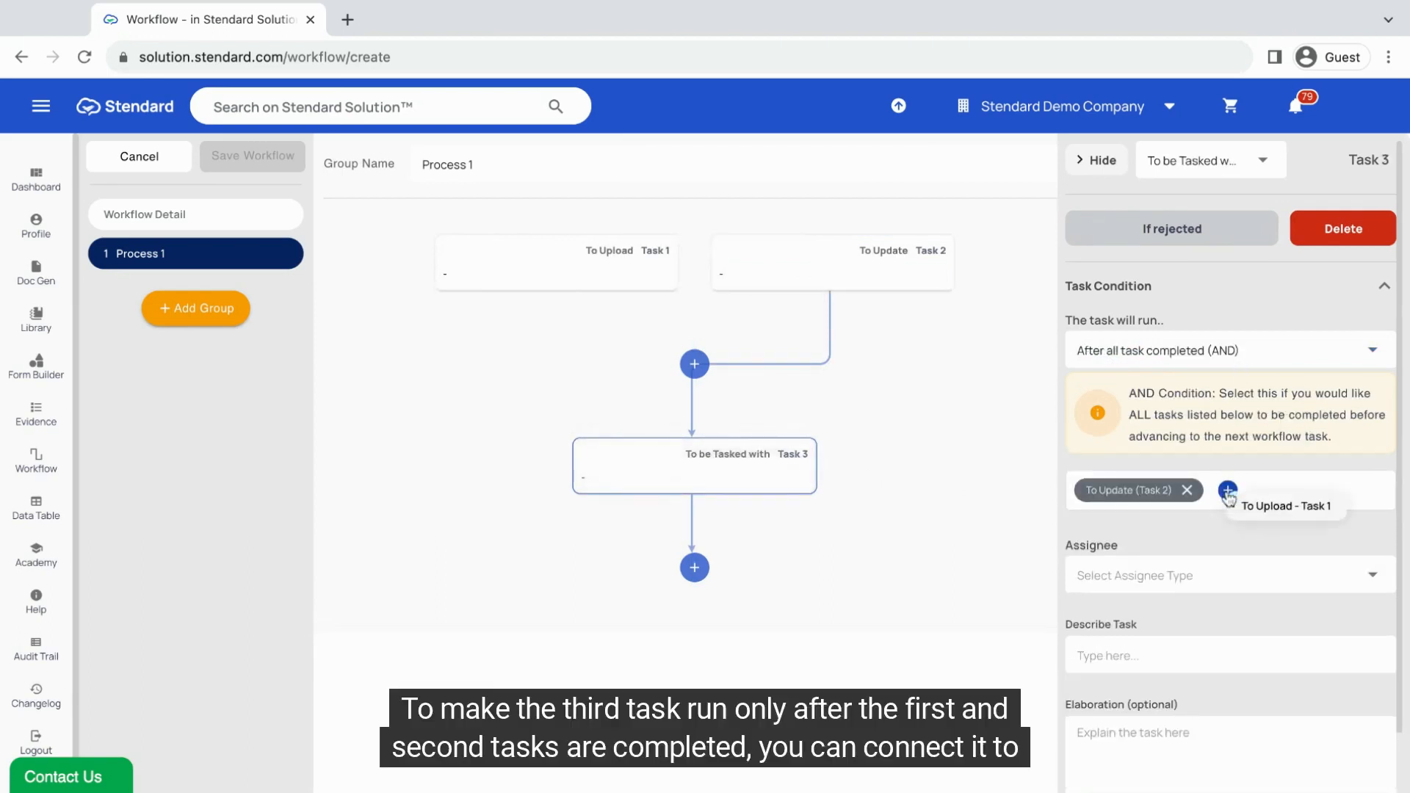
pyautogui.click(1233, 506)
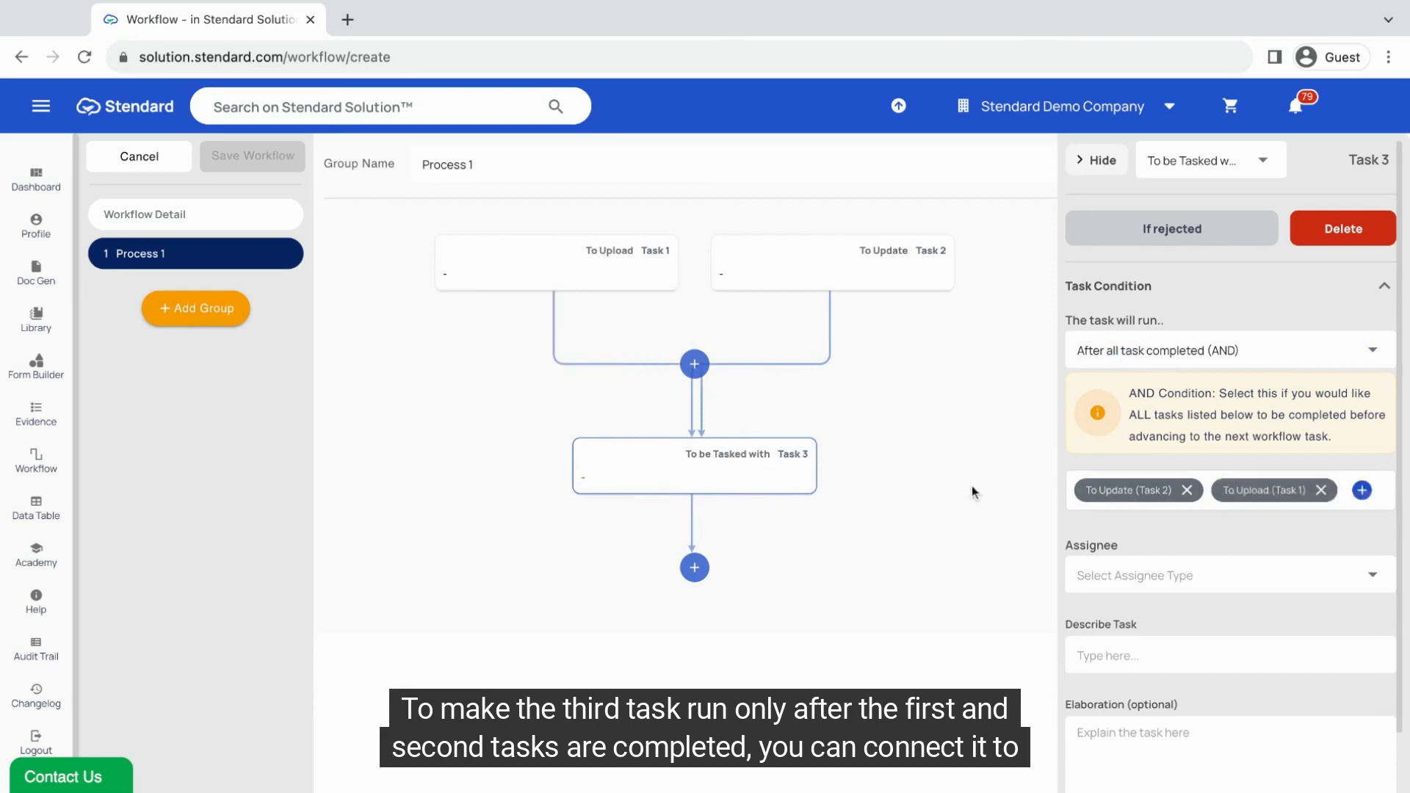
pyautogui.click(1161, 365)
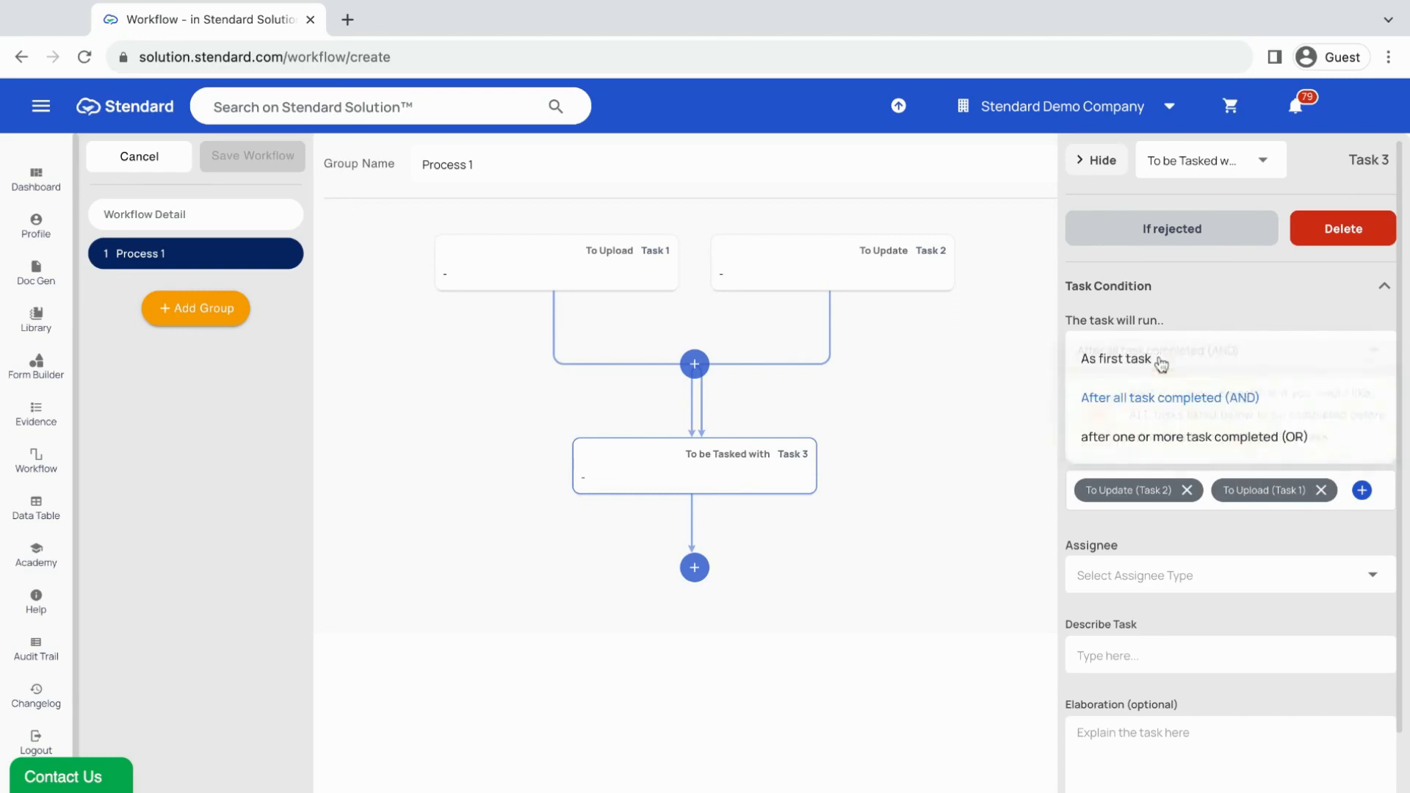
pyautogui.click(1183, 439)
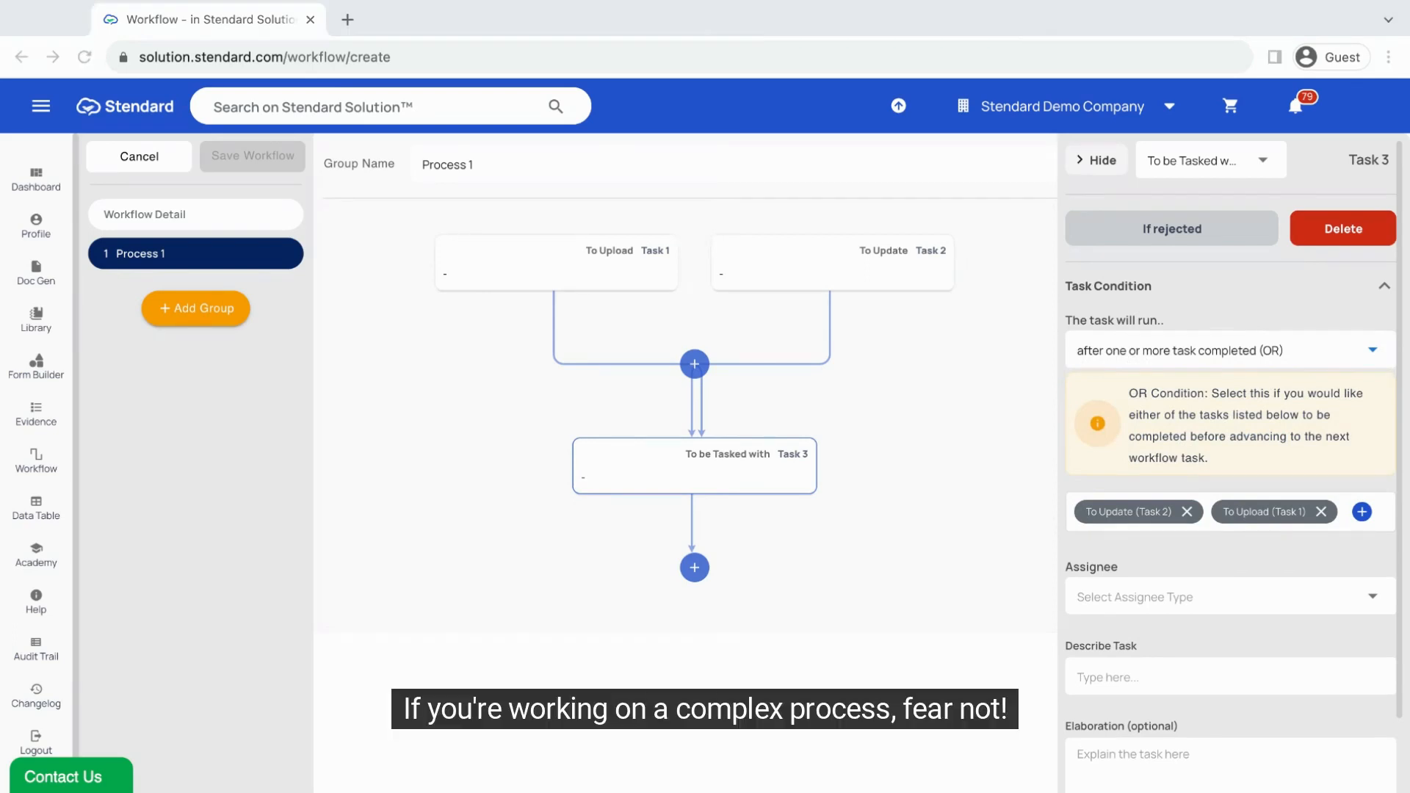
pyautogui.click(466, 367)
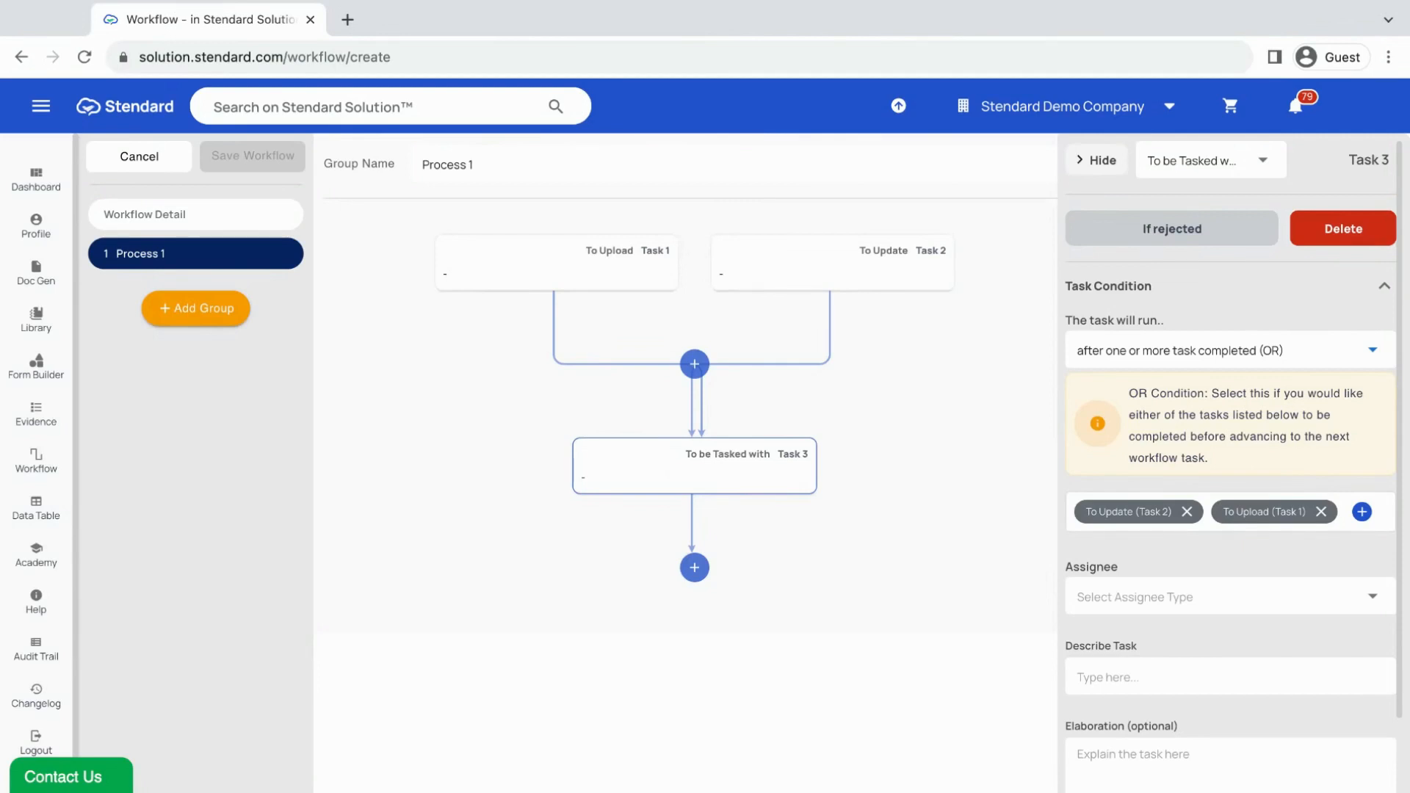
# - Add a new group after Process 1 and open it
pyautogui.click(208, 317)
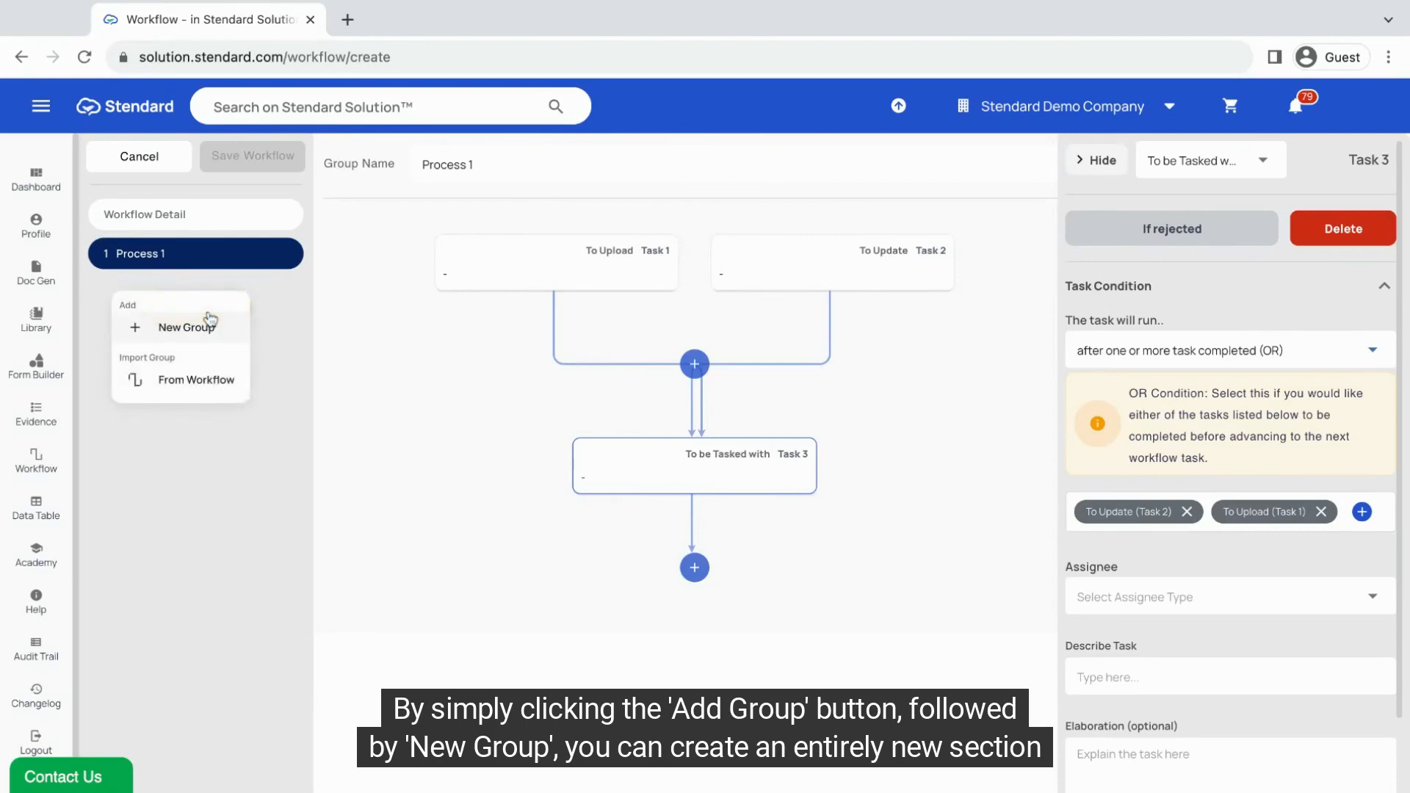
pyautogui.click(203, 326)
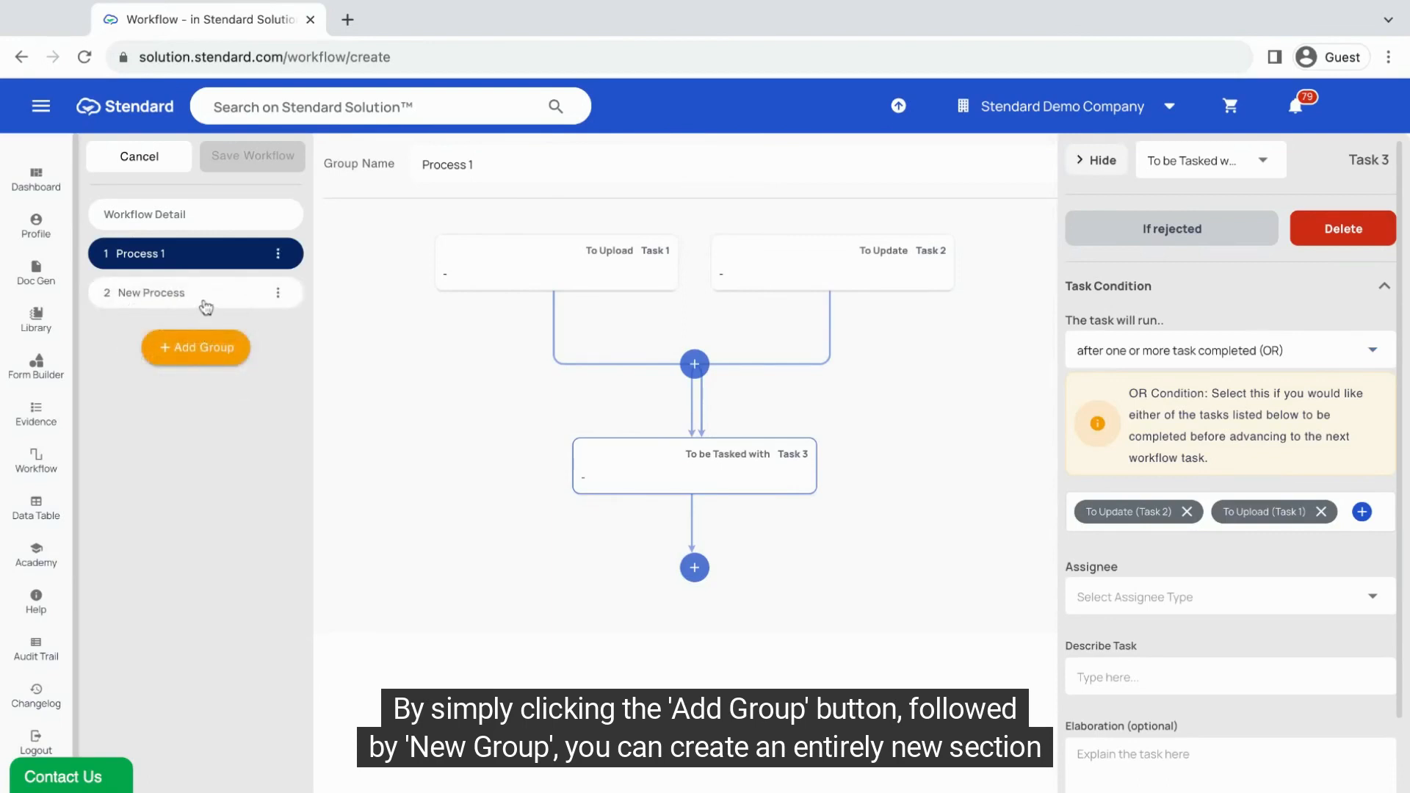
pyautogui.click(206, 301)
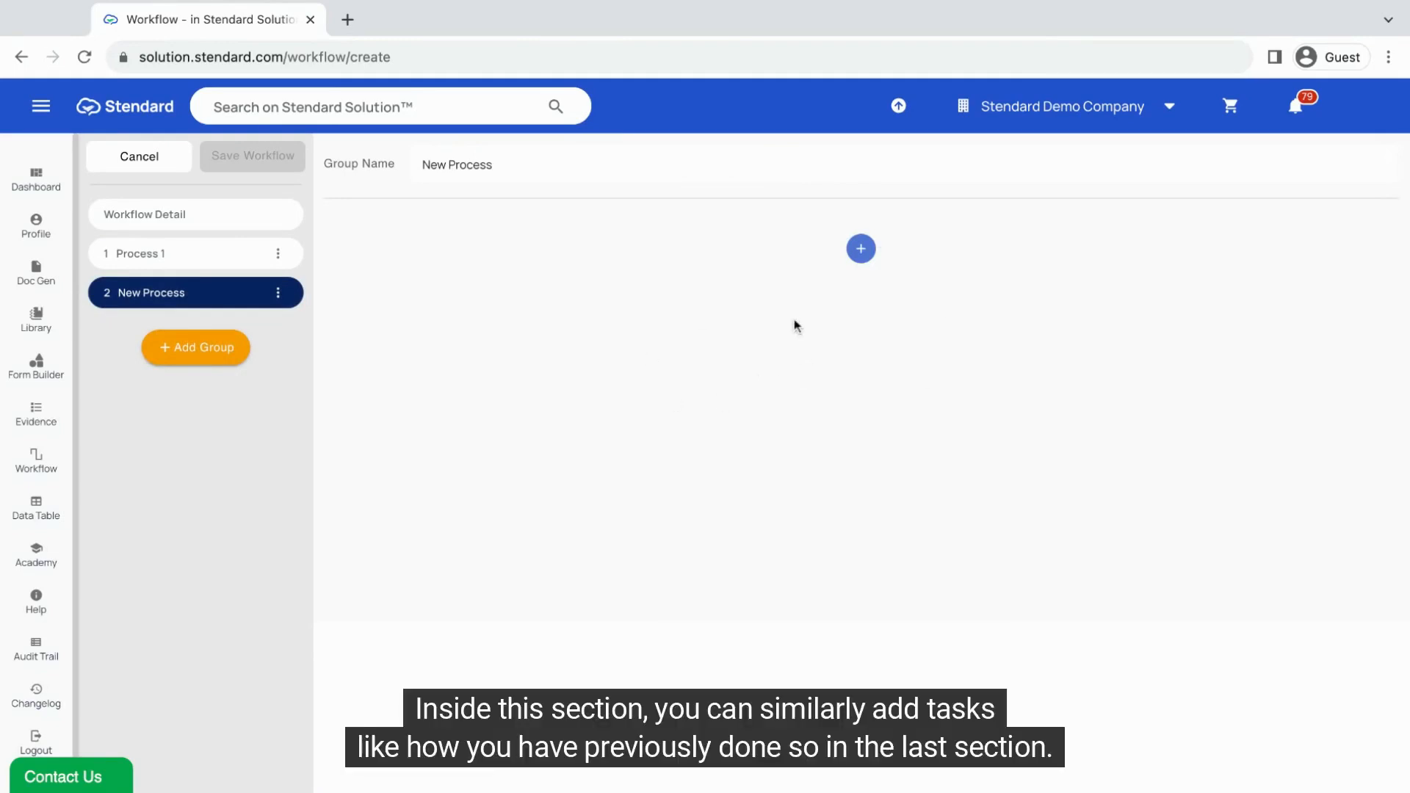
# - Import the tasks of the CAPA group from the CAPA Management workflow into New Process
pyautogui.click(856, 255)
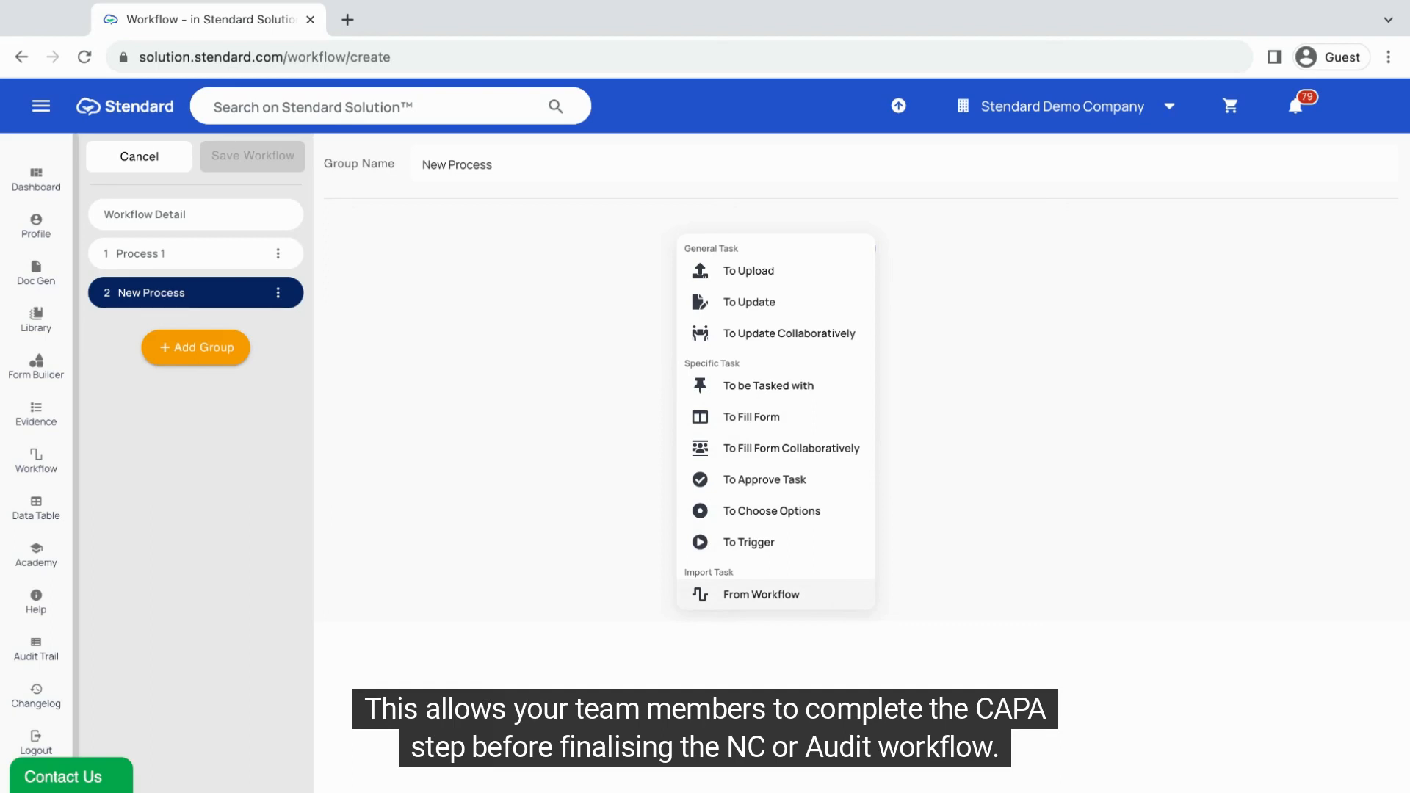
pyautogui.click(837, 594)
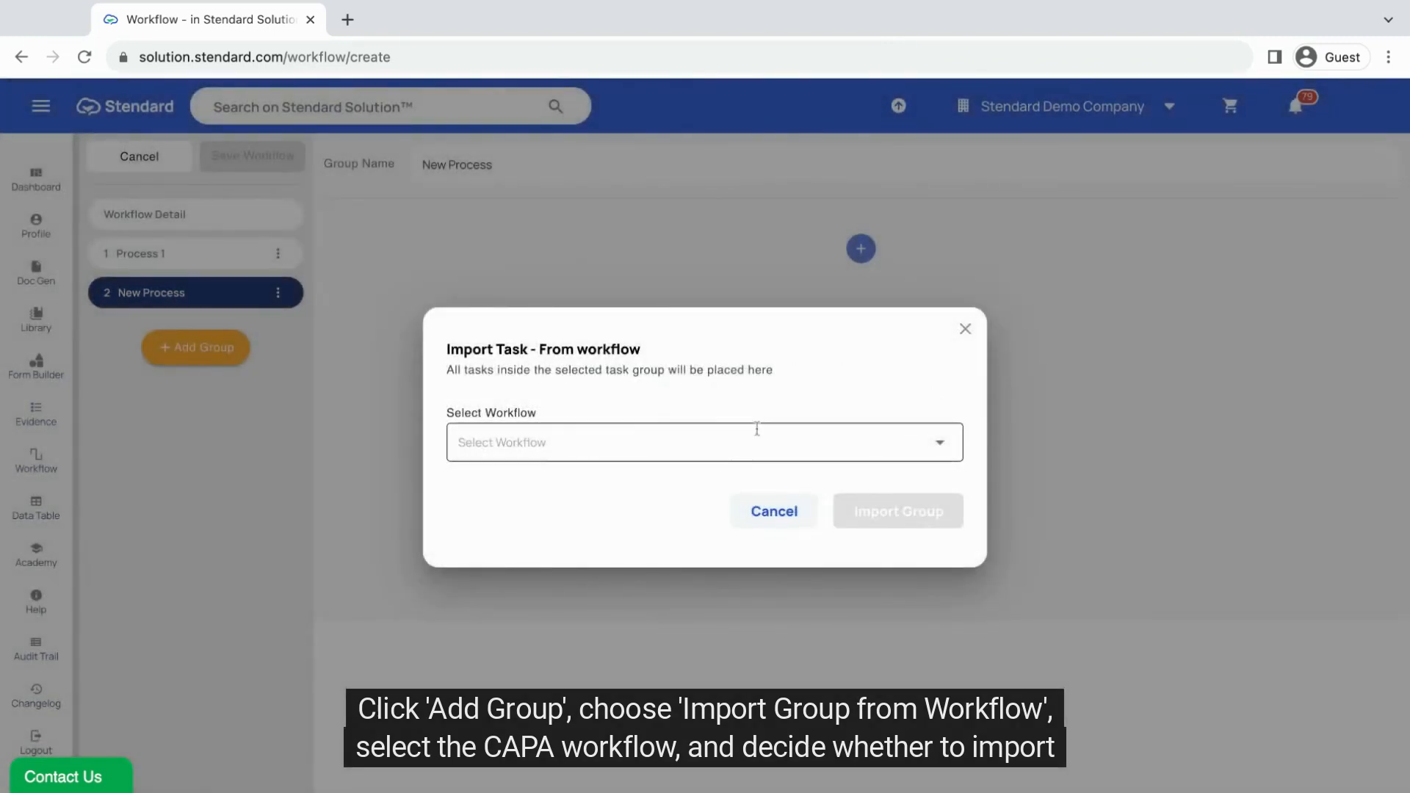
pyautogui.click(757, 429)
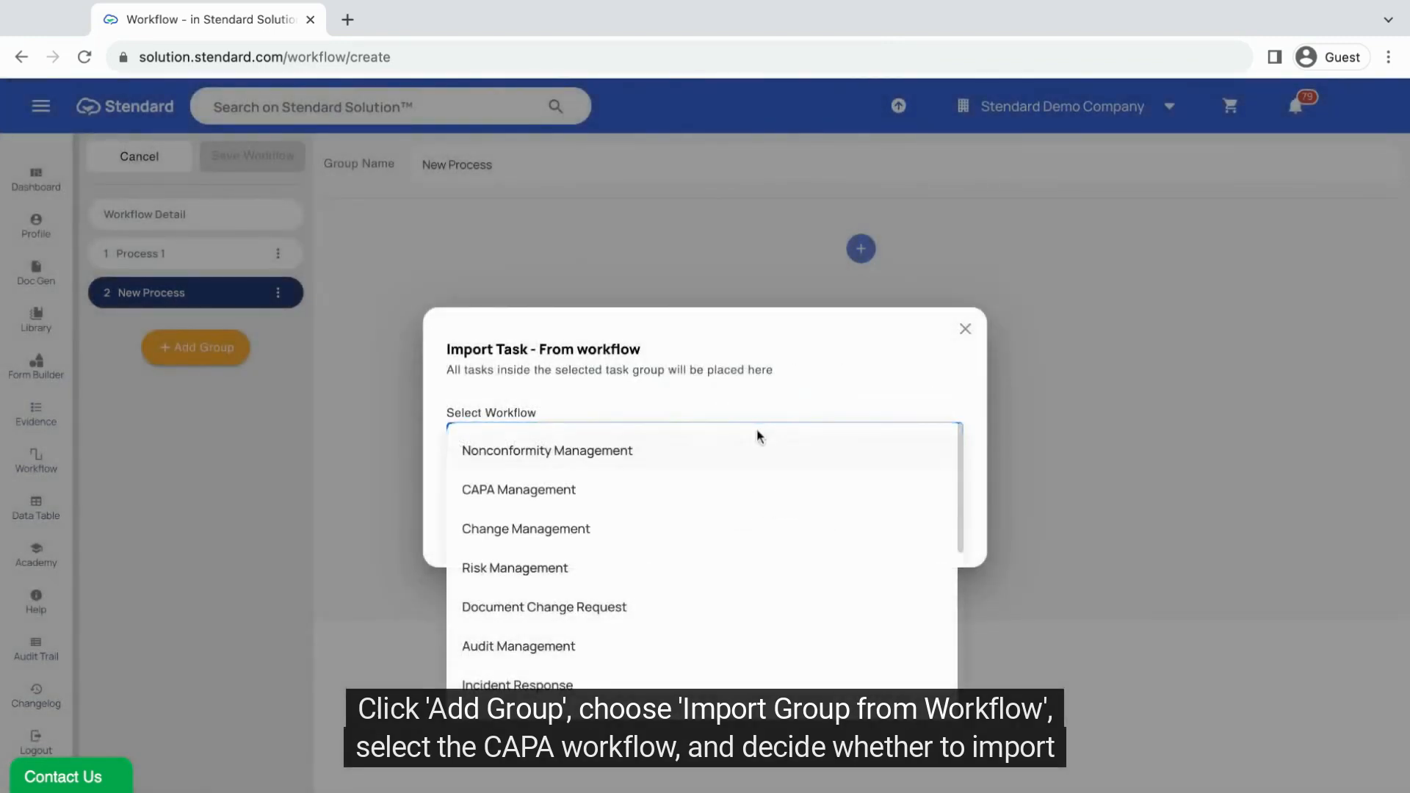
pyautogui.click(625, 491)
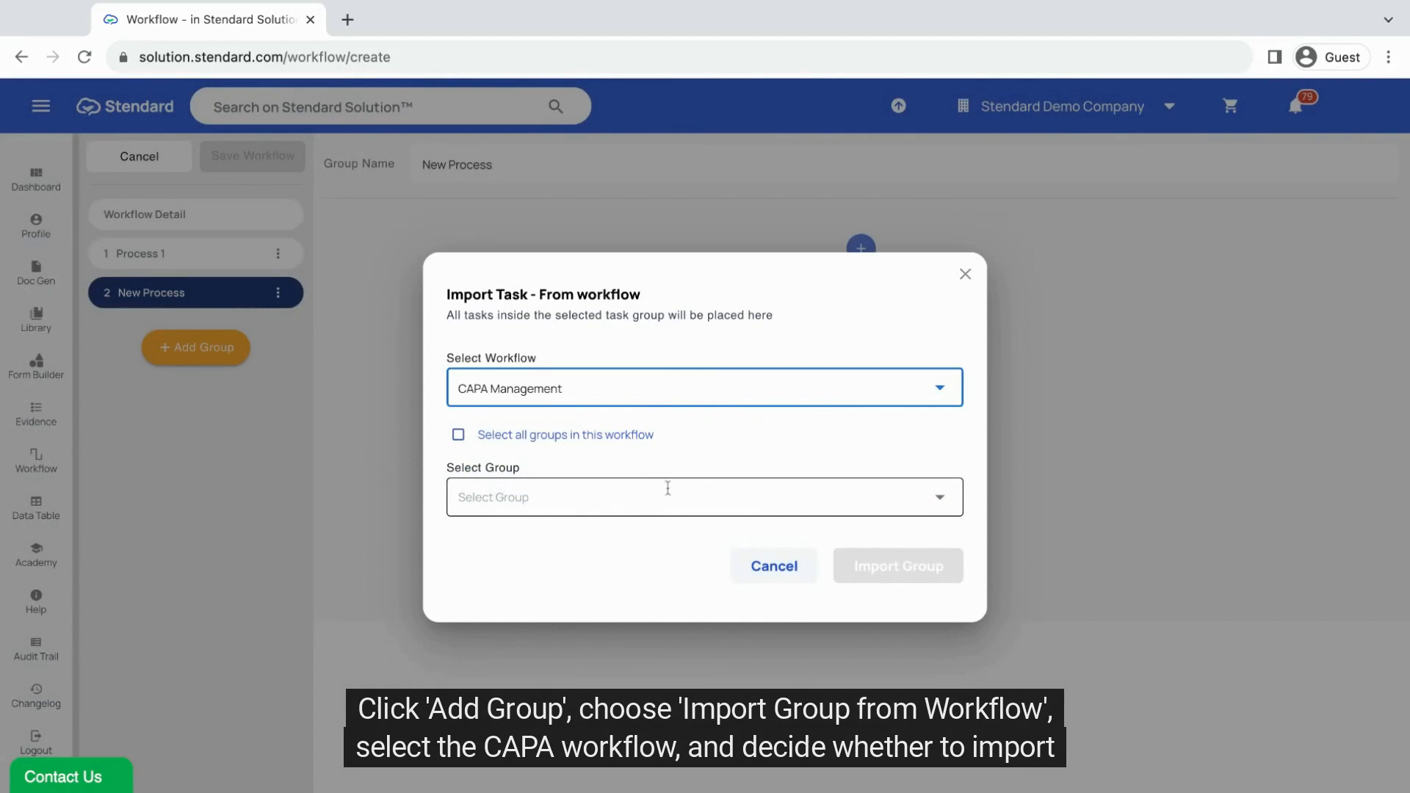
pyautogui.click(459, 436)
pyautogui.click(458, 471)
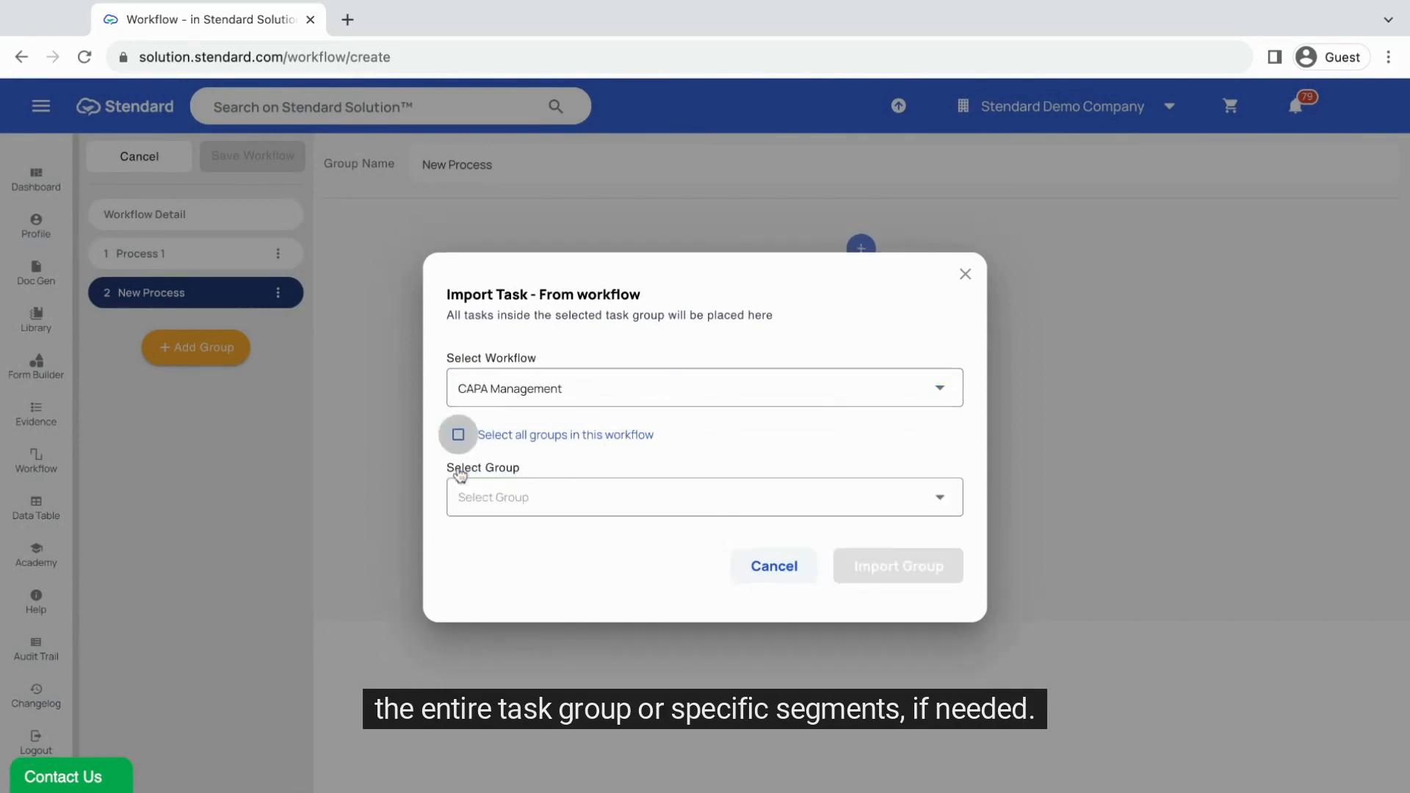
pyautogui.click(652, 494)
pyautogui.click(631, 514)
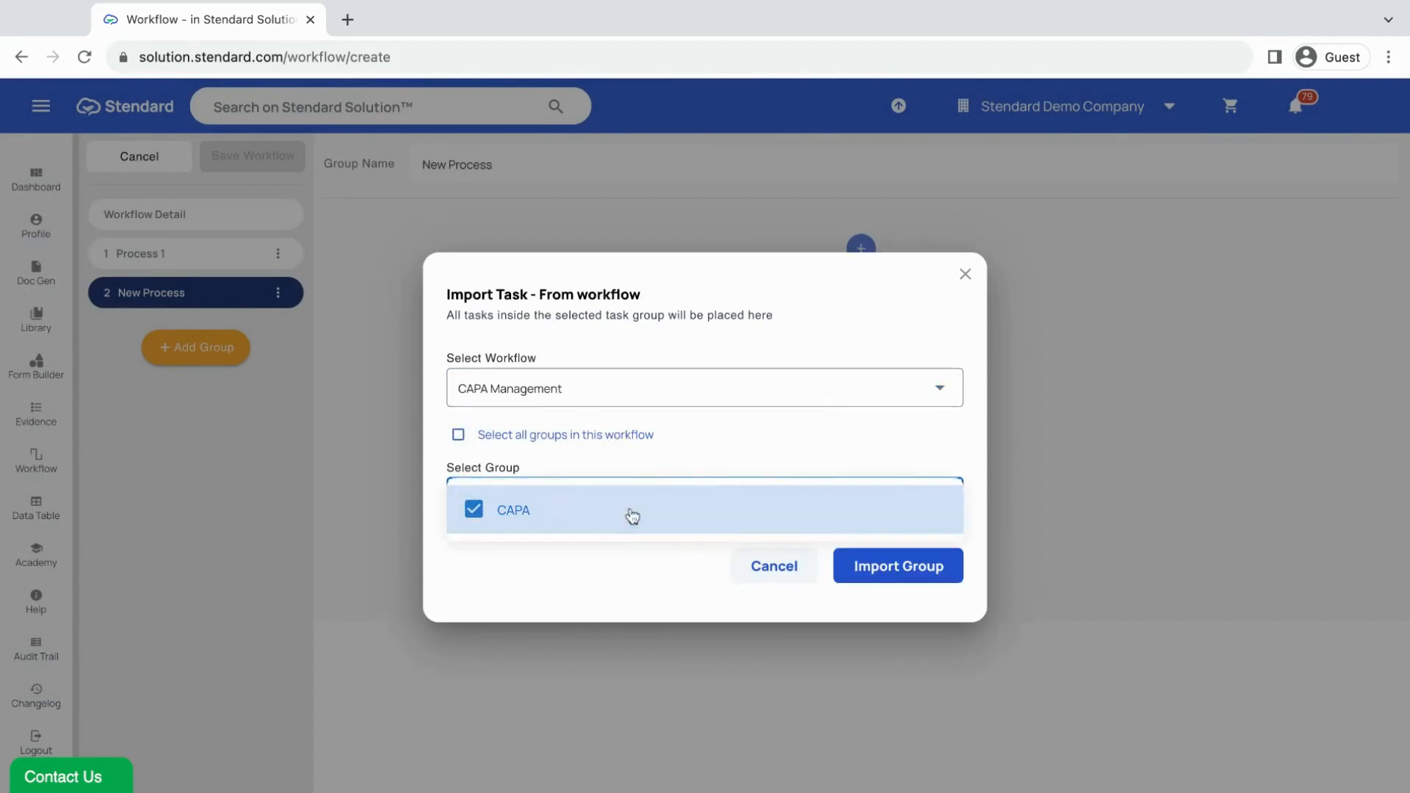
pyautogui.click(895, 571)
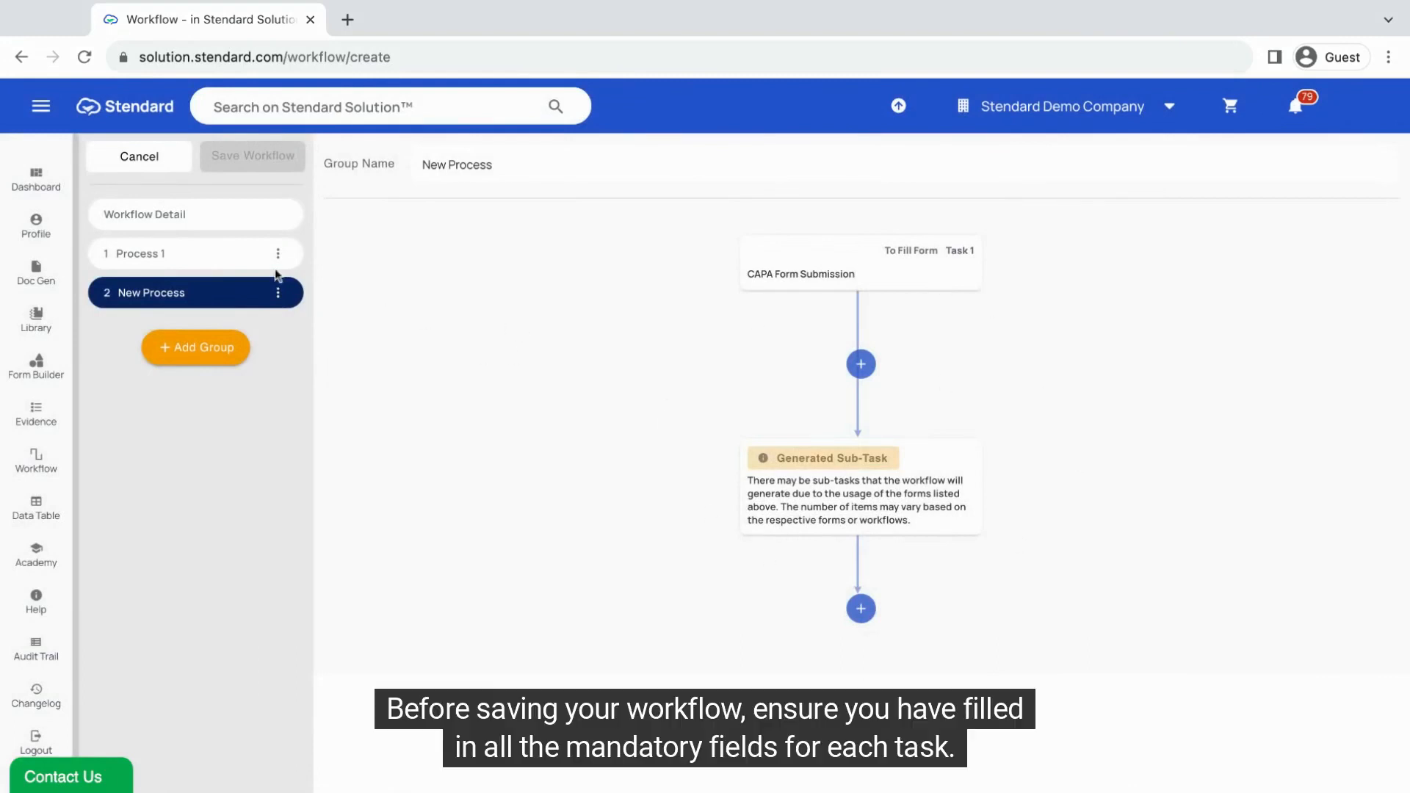
# - Review the tasks in Process 1 and New Process, and cancel the creation of the workflow
pyautogui.click(256, 266)
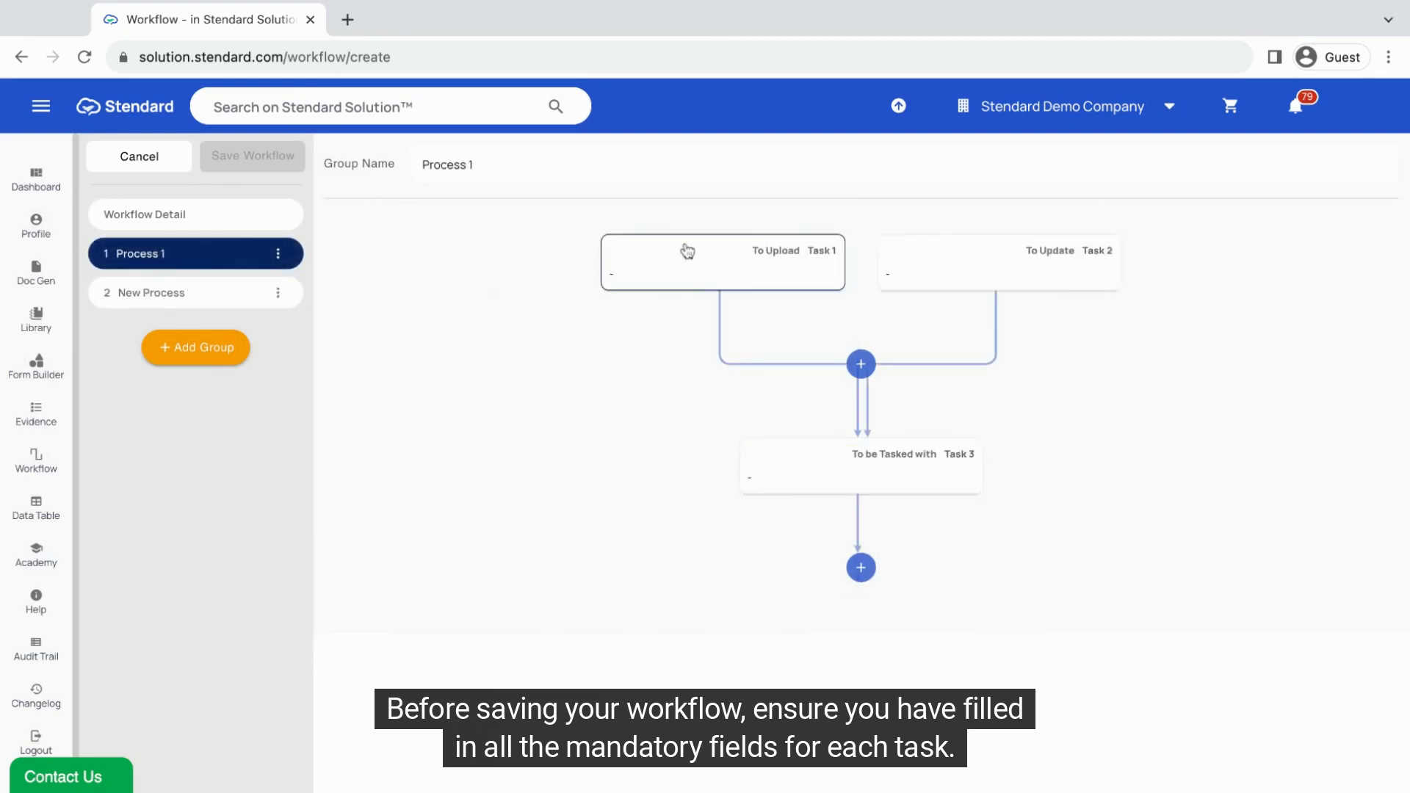
pyautogui.click(214, 307)
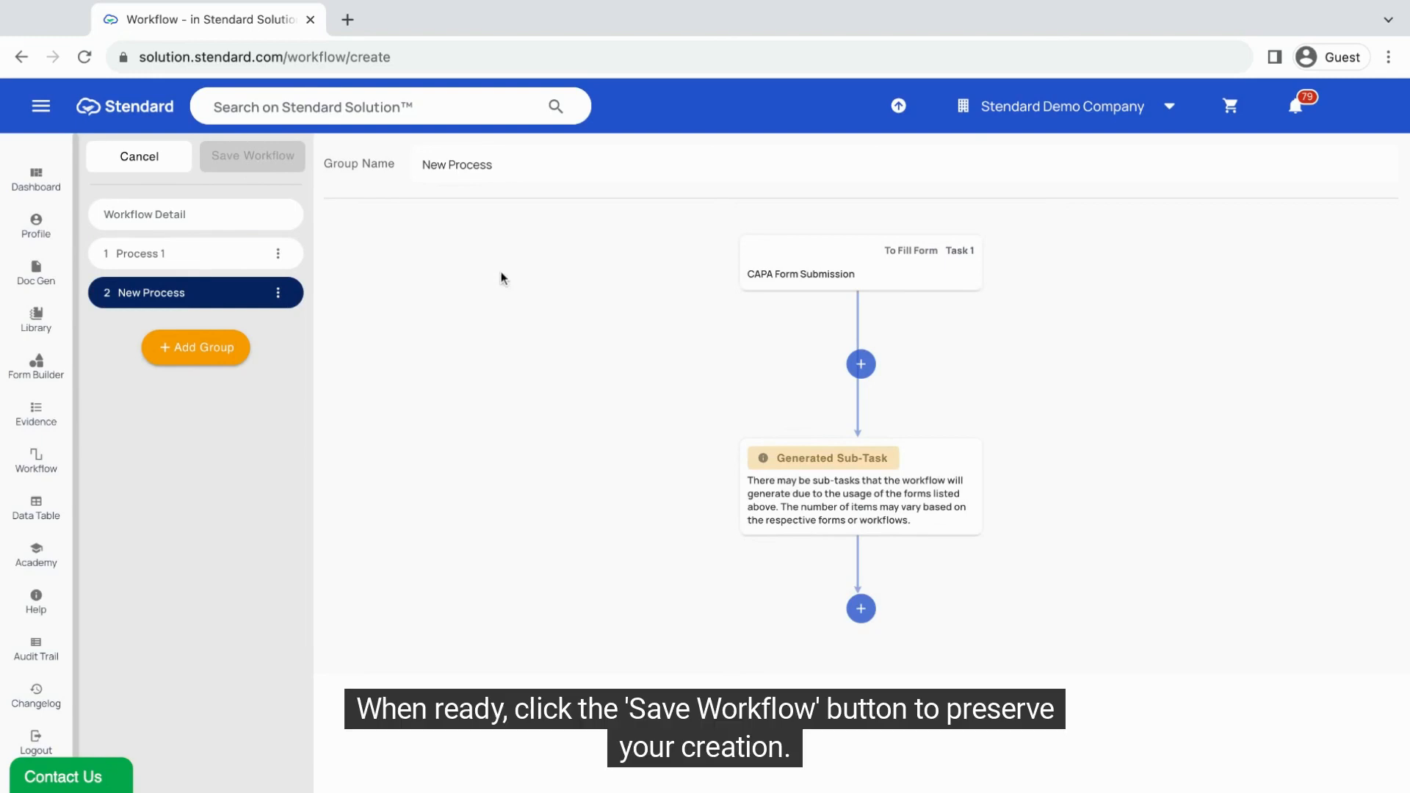
pyautogui.click(149, 166)
pyautogui.click(646, 474)
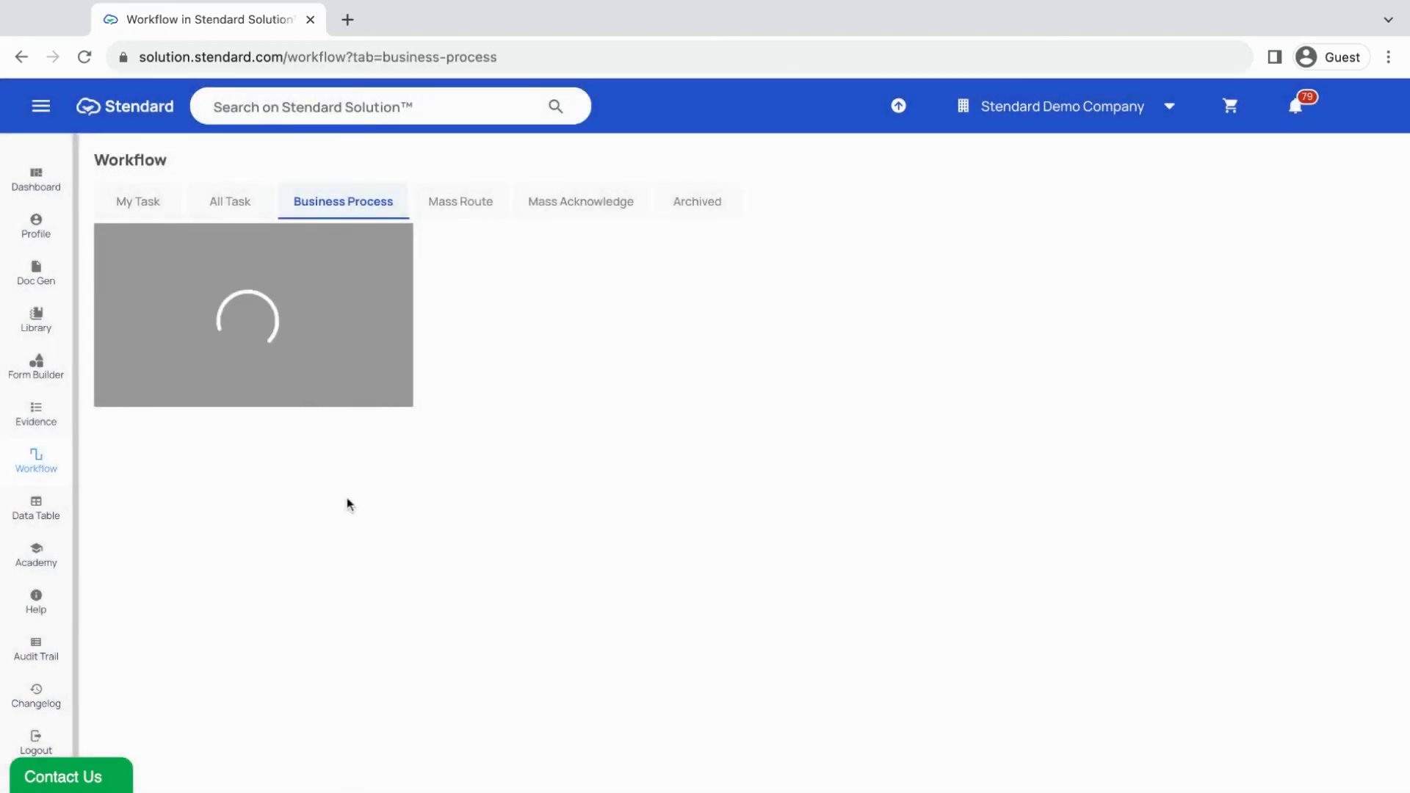
# - Examine the Nonconformity Management workflow's details and its NC Reporting and Investigation task group
pyautogui.click(244, 458)
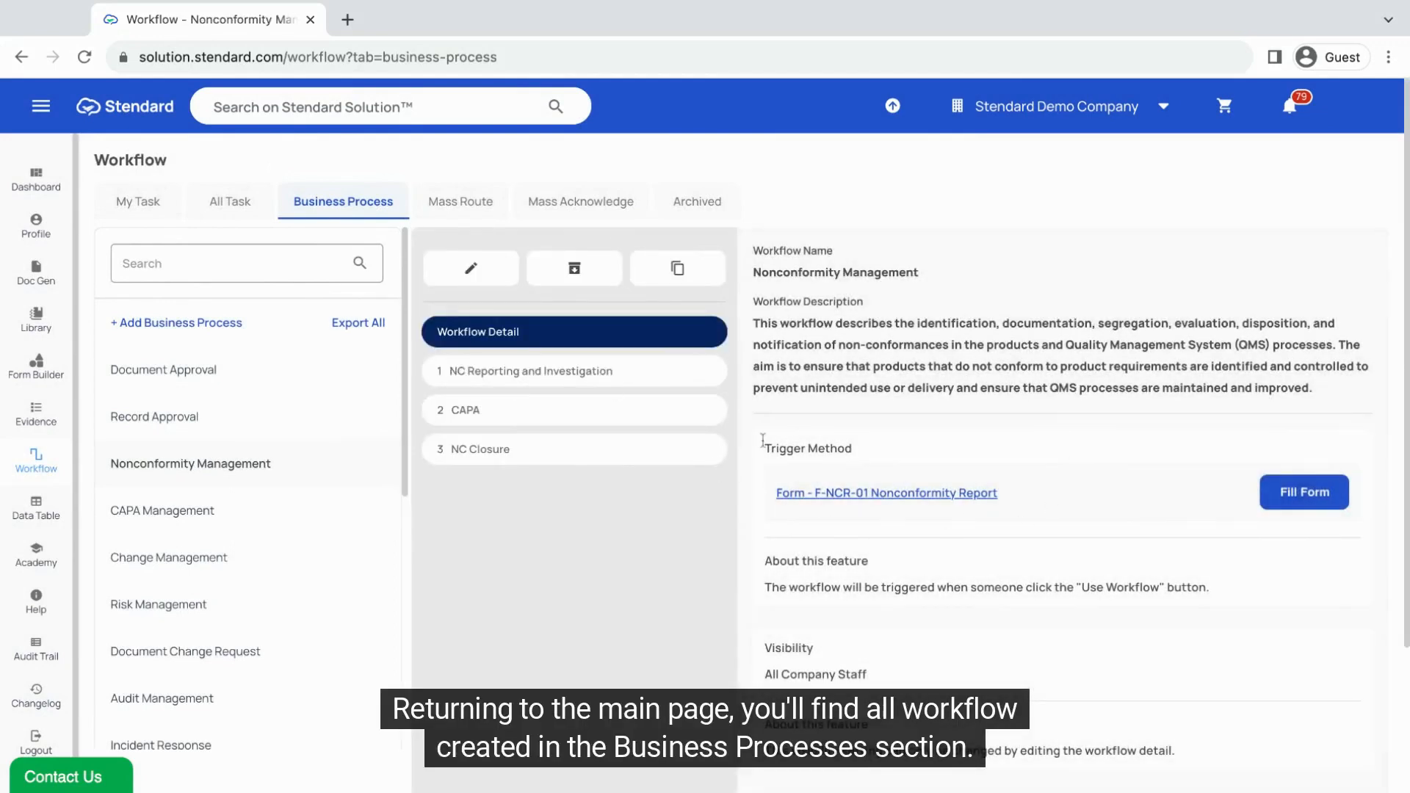
pyautogui.click(581, 376)
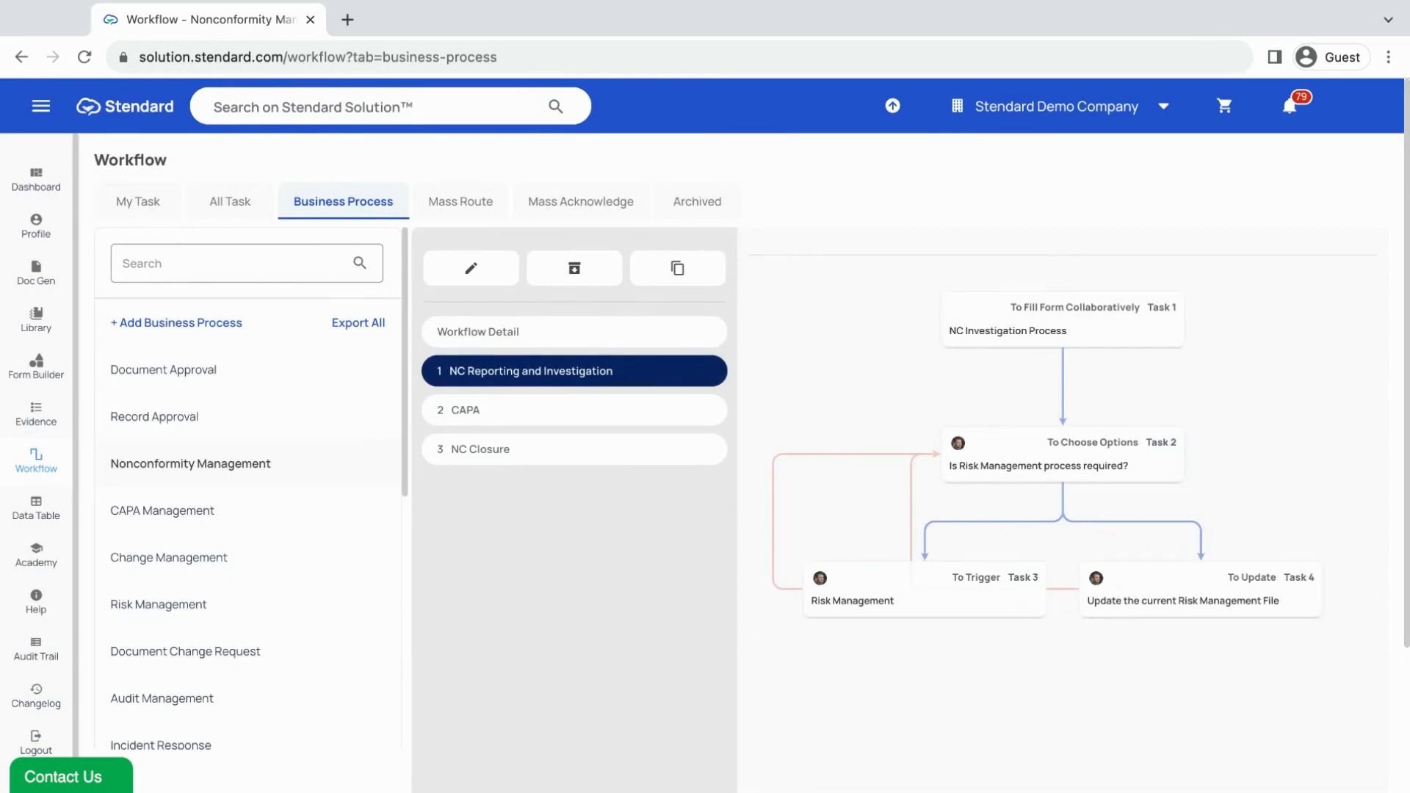
pyautogui.click(484, 331)
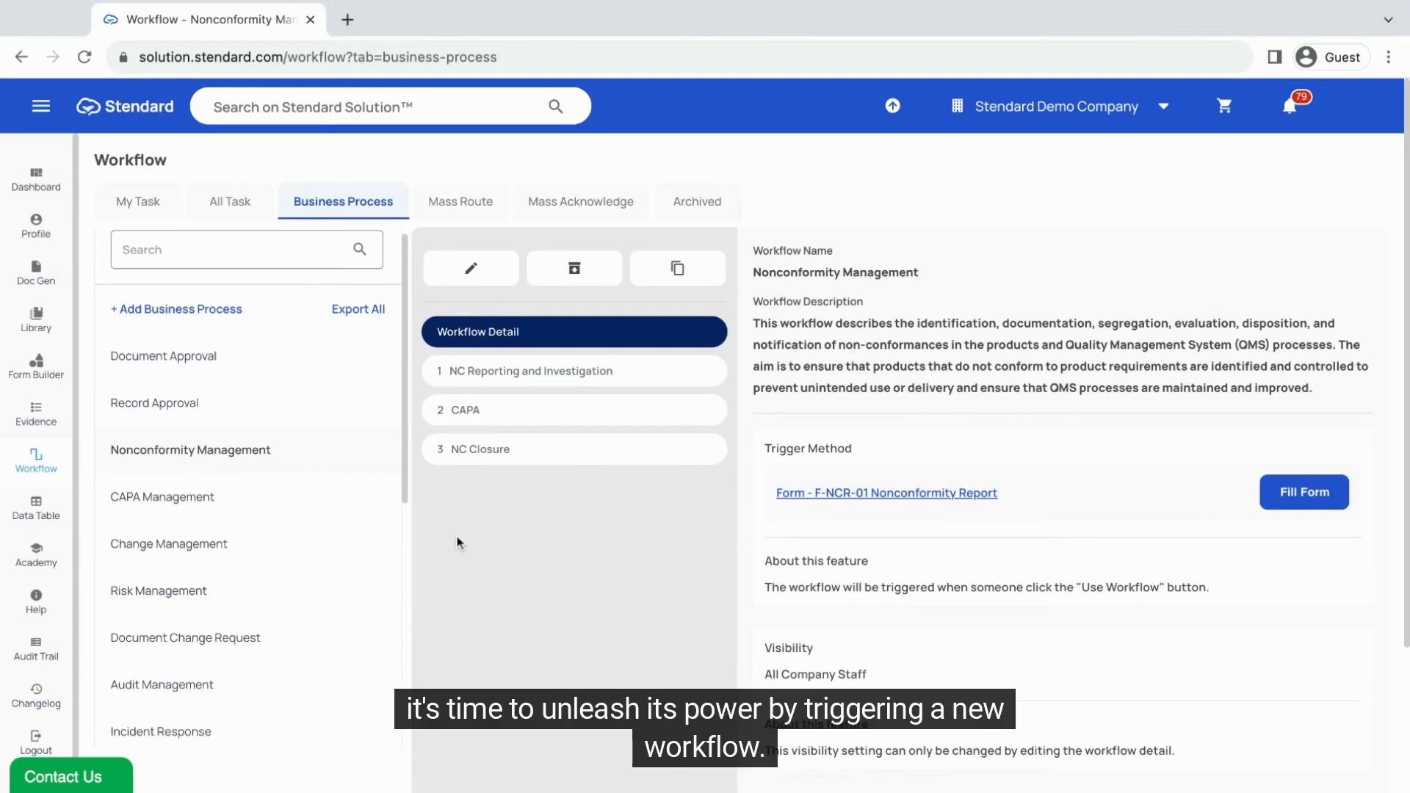
# - Start using the Incident Response business process and open its Incident Response task group
pyautogui.click(270, 731)
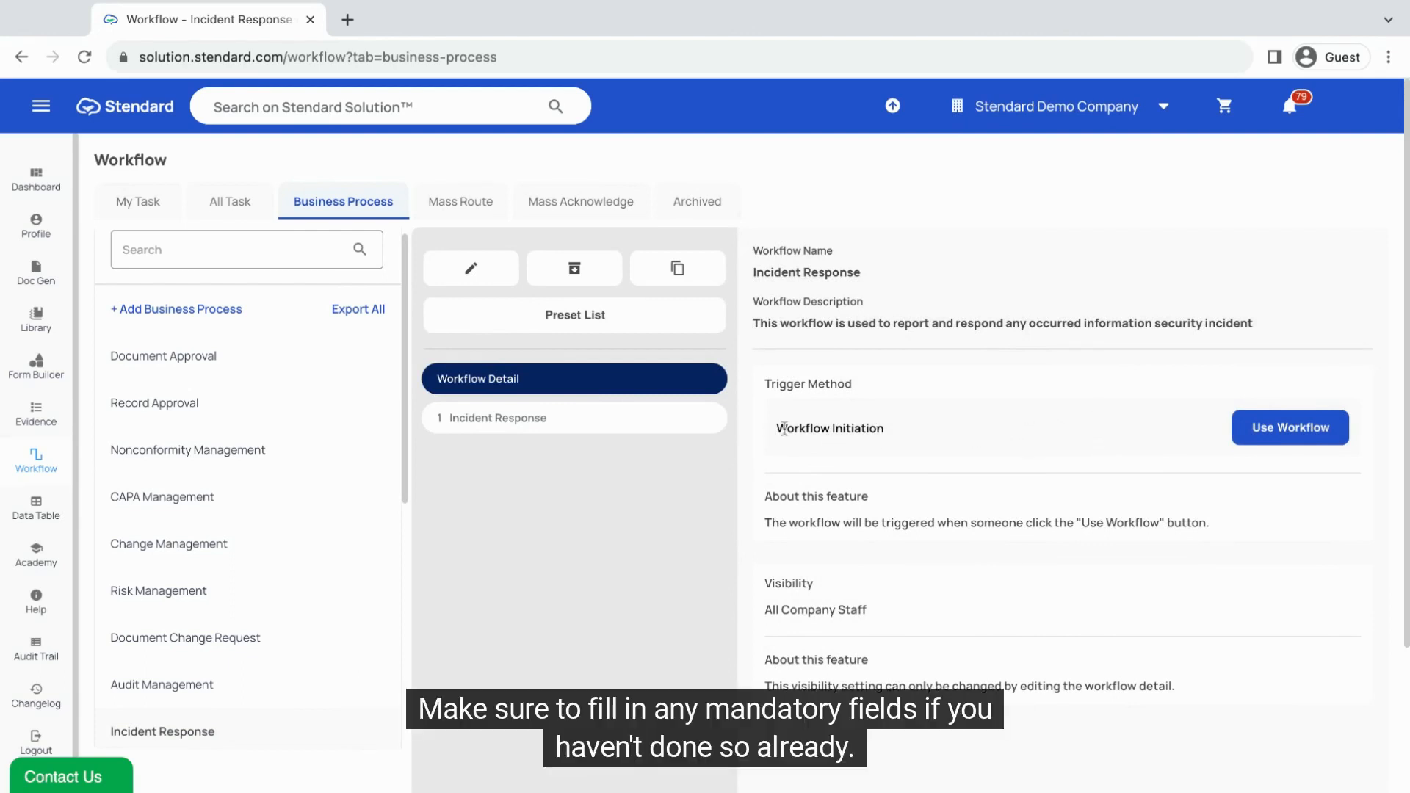
pyautogui.click(1312, 433)
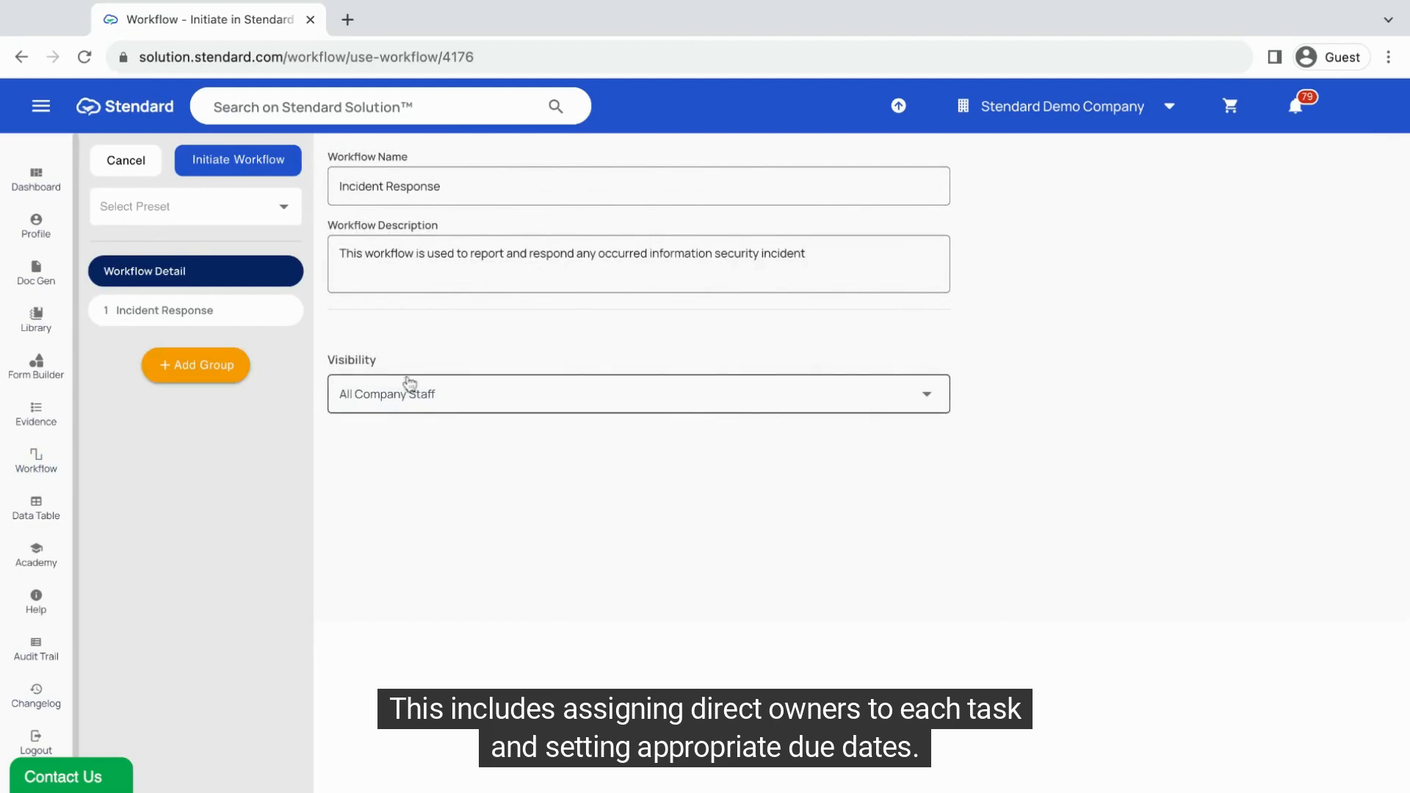
pyautogui.click(195, 310)
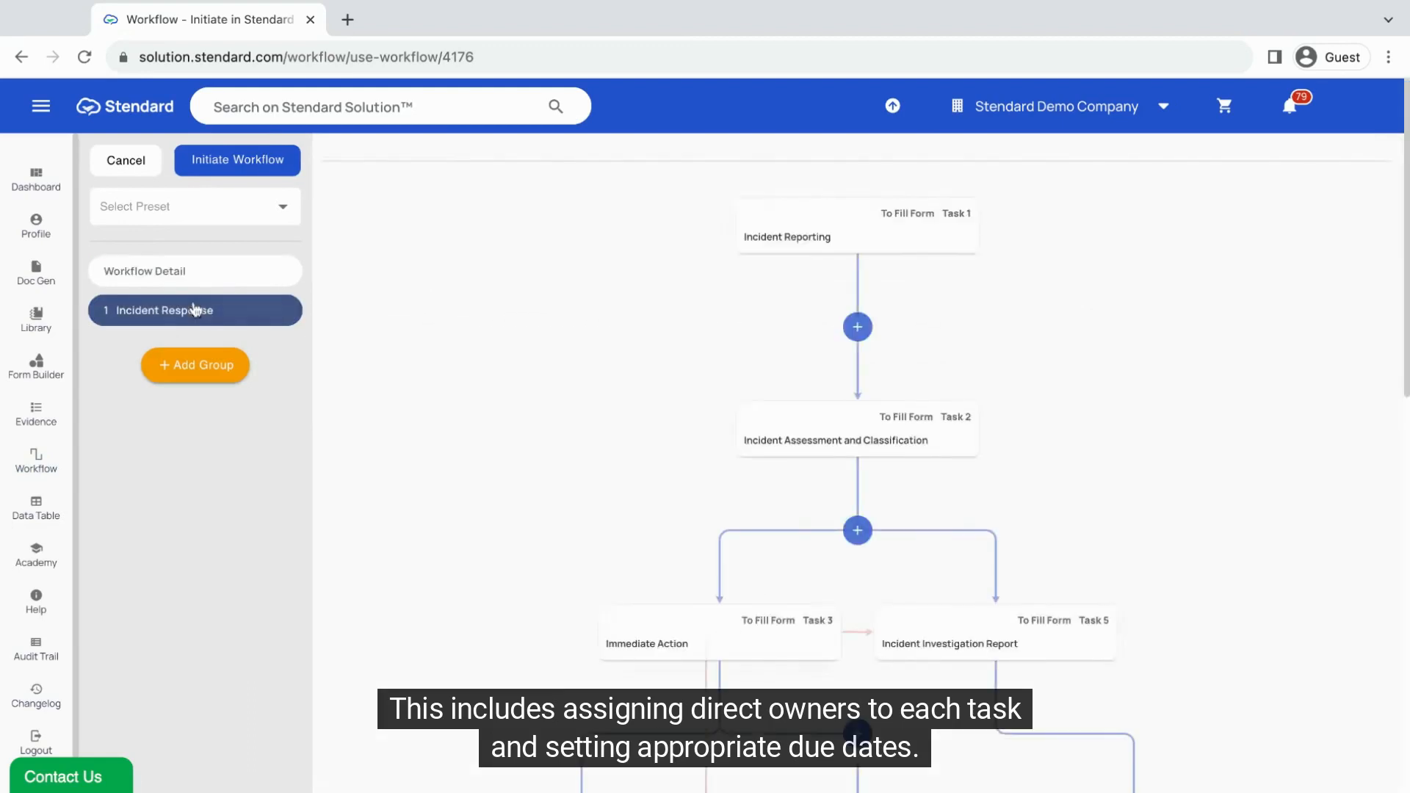
# - Choose the team member responsible for selecting the Incident Reporting task's assignee, and open the Incident Assessment and Classification task
pyautogui.click(873, 242)
pyautogui.click(1164, 634)
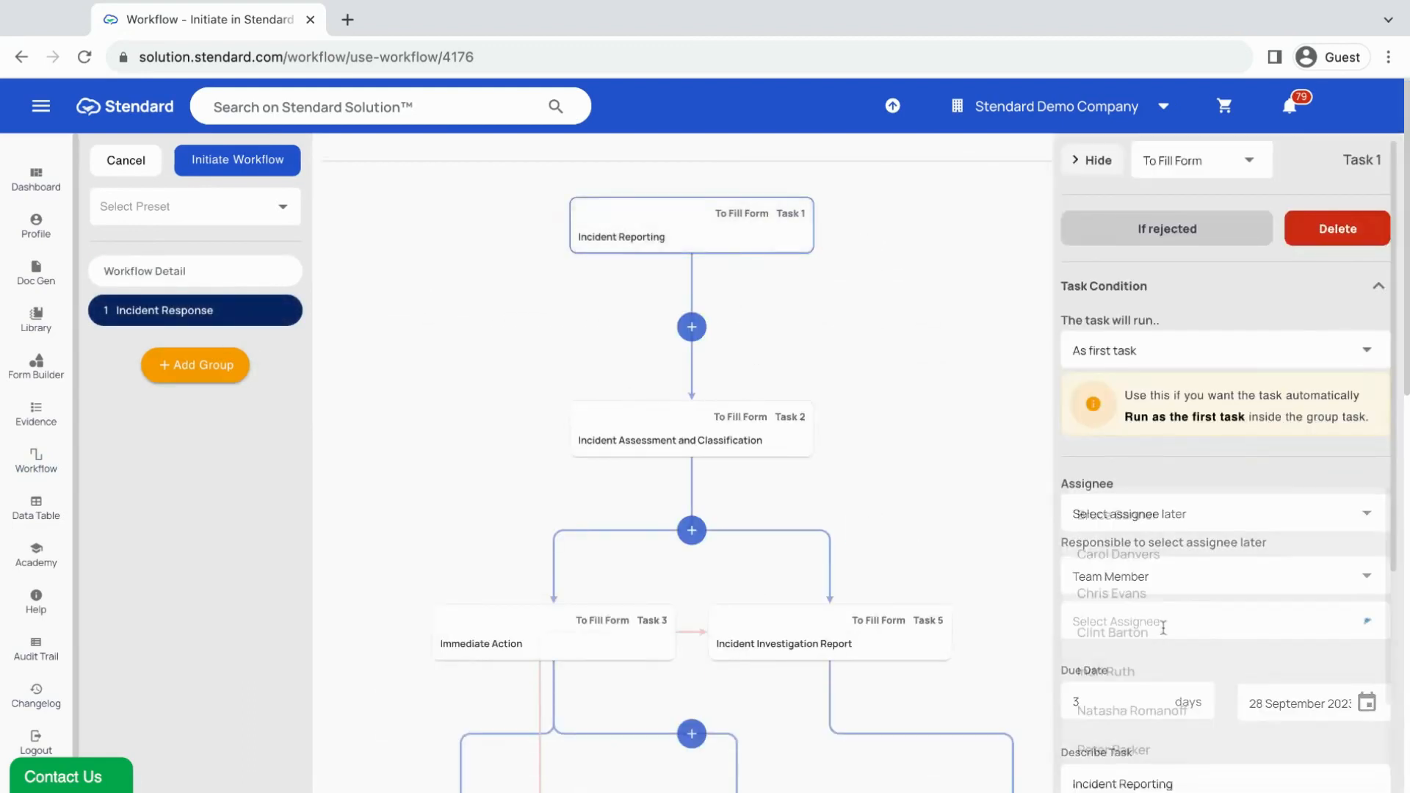
pyautogui.click(1138, 593)
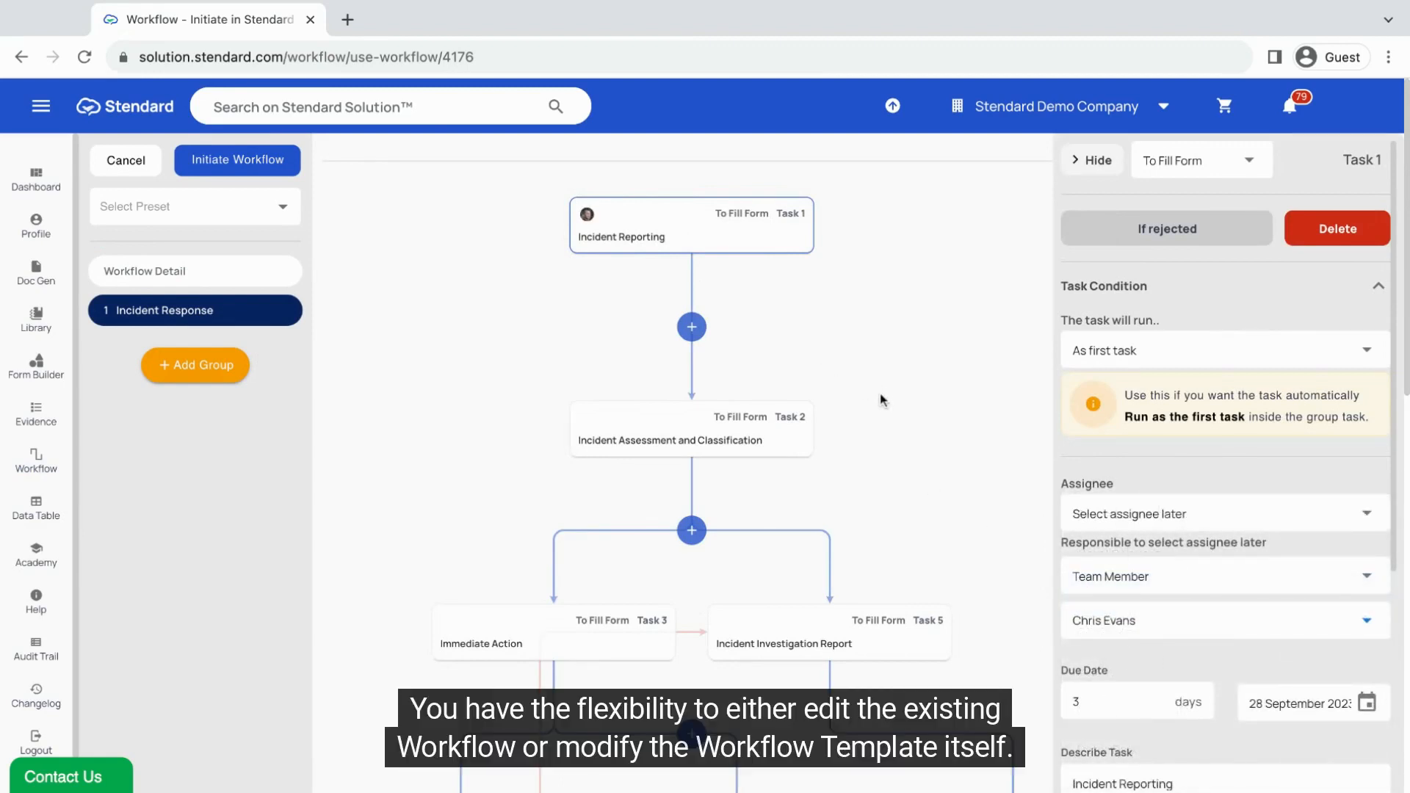
pyautogui.click(767, 437)
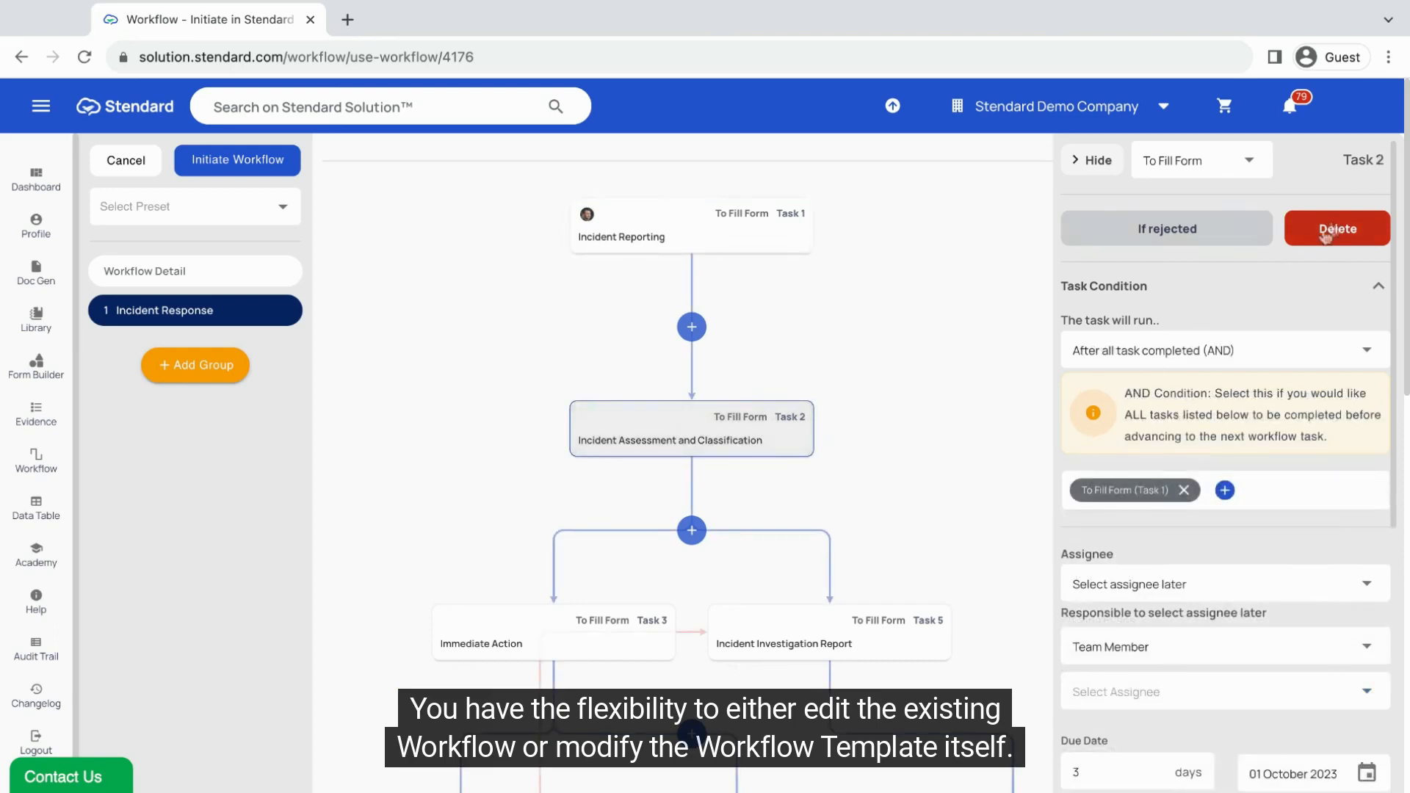
pyautogui.click(1212, 165)
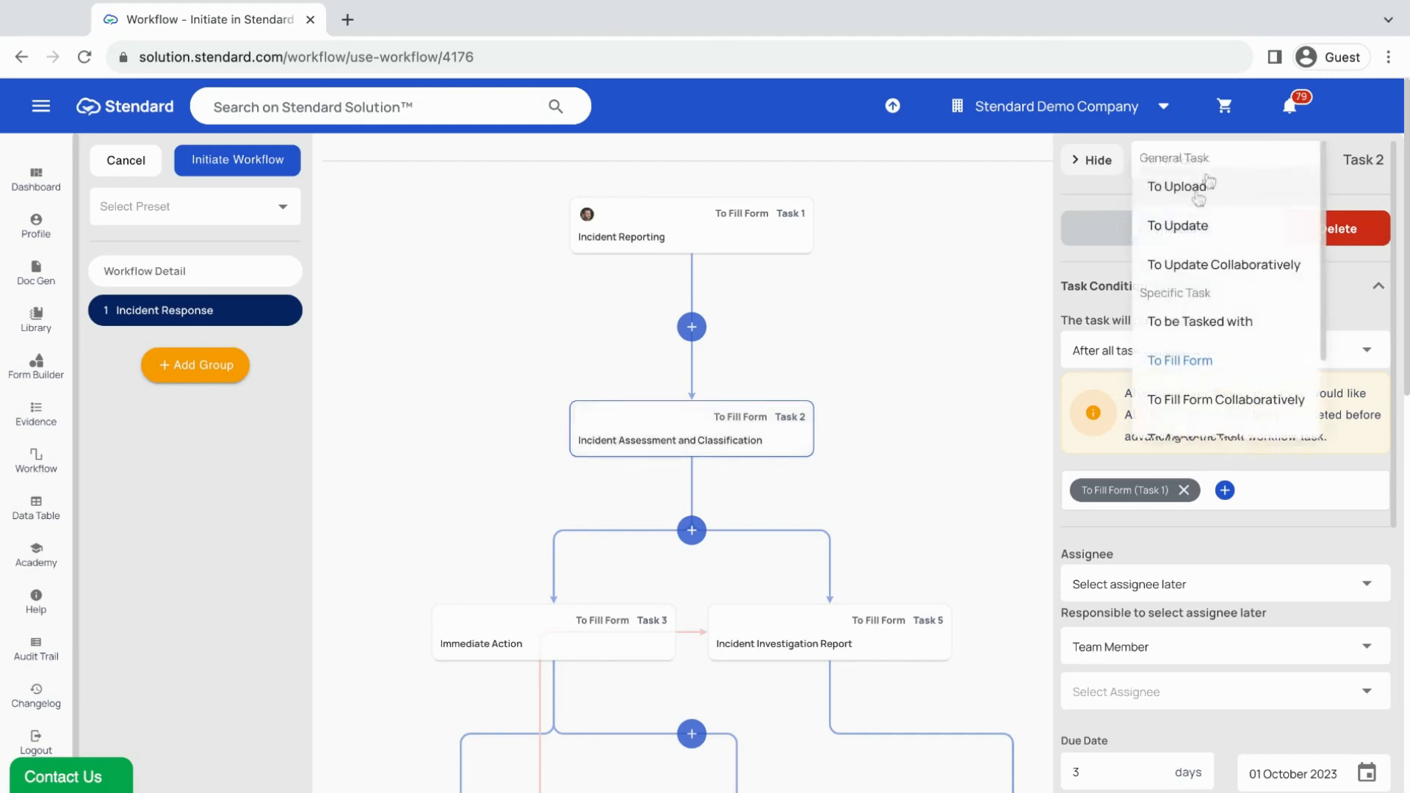
pyautogui.click(1068, 195)
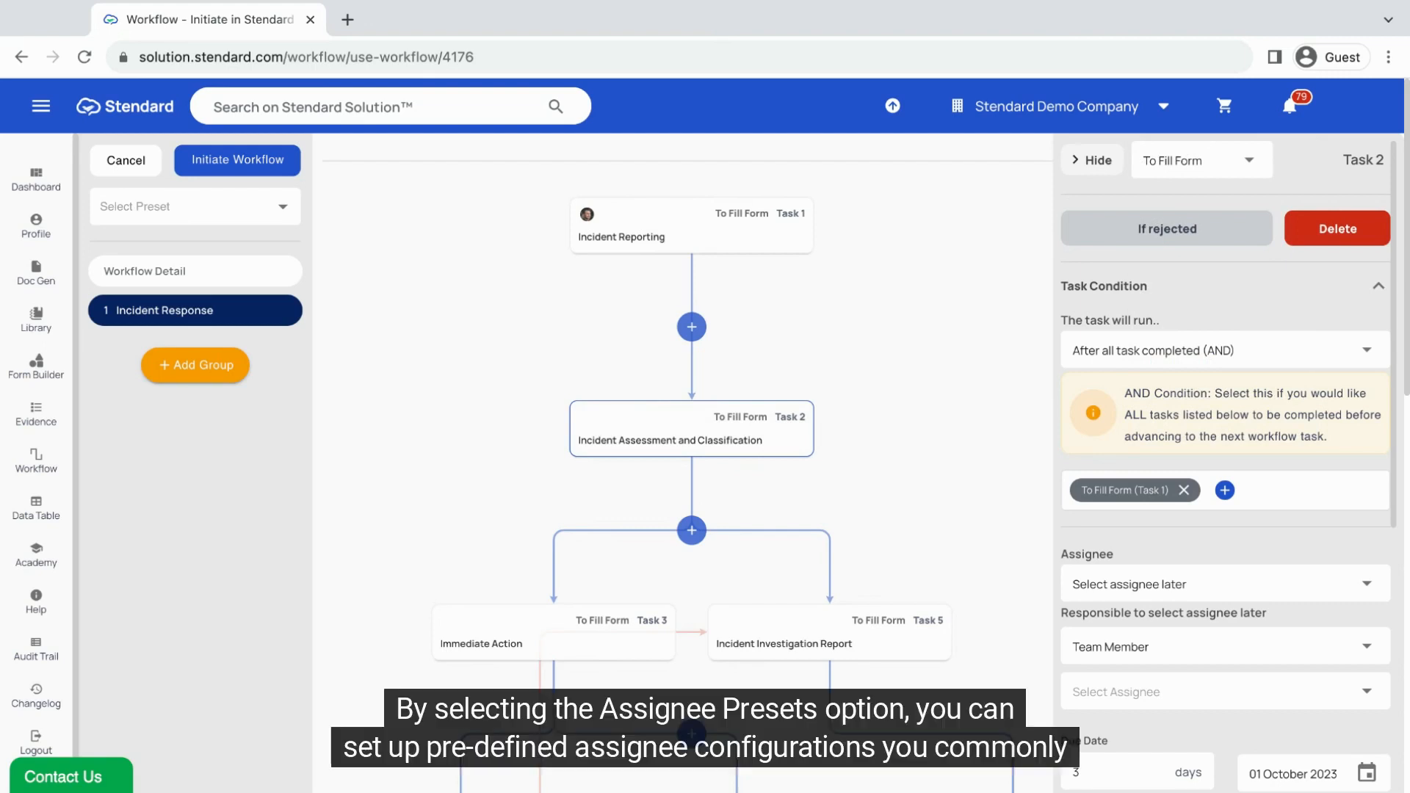
# - Open the assignee preset list, review New Preset and its name field, and return to the Incident Response workflow
pyautogui.click(278, 209)
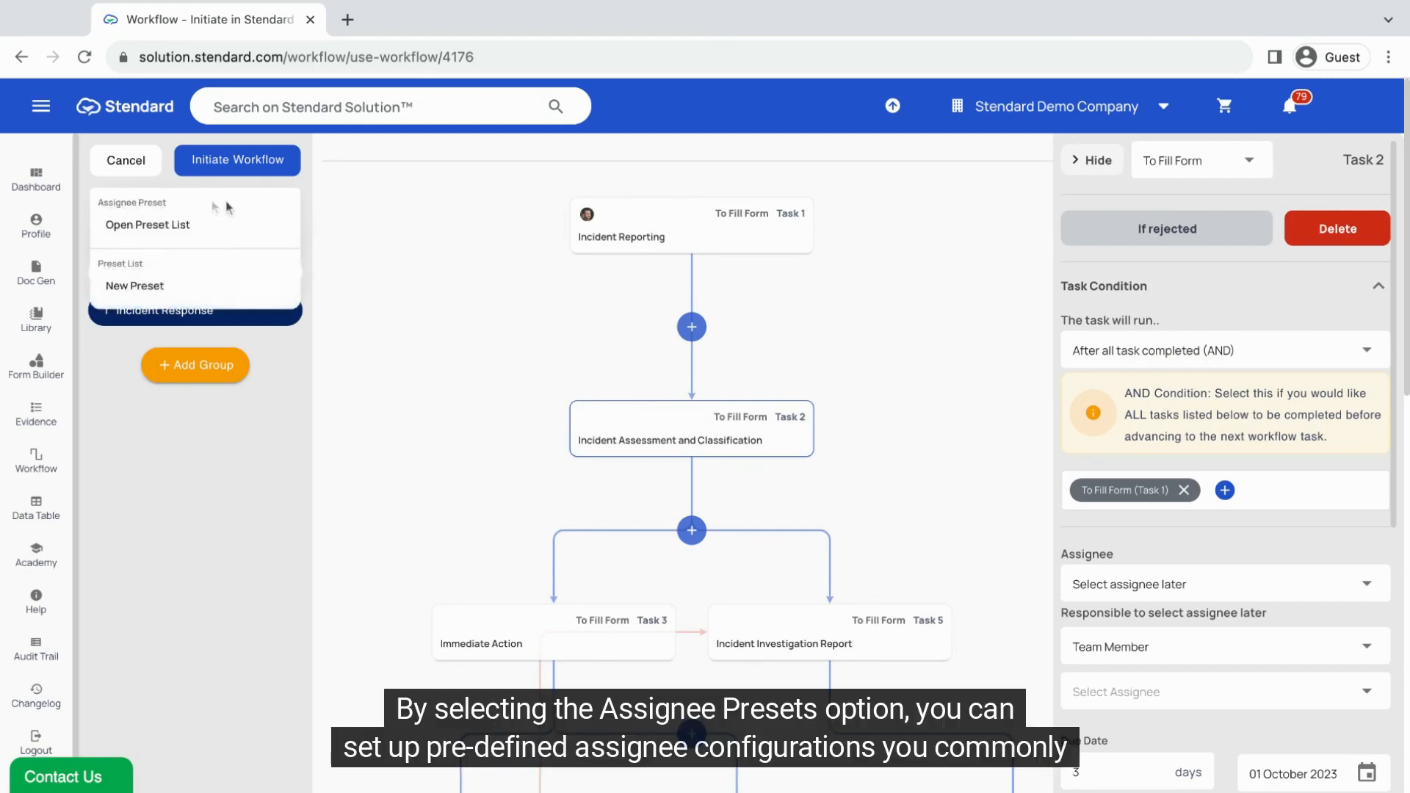
pyautogui.click(166, 228)
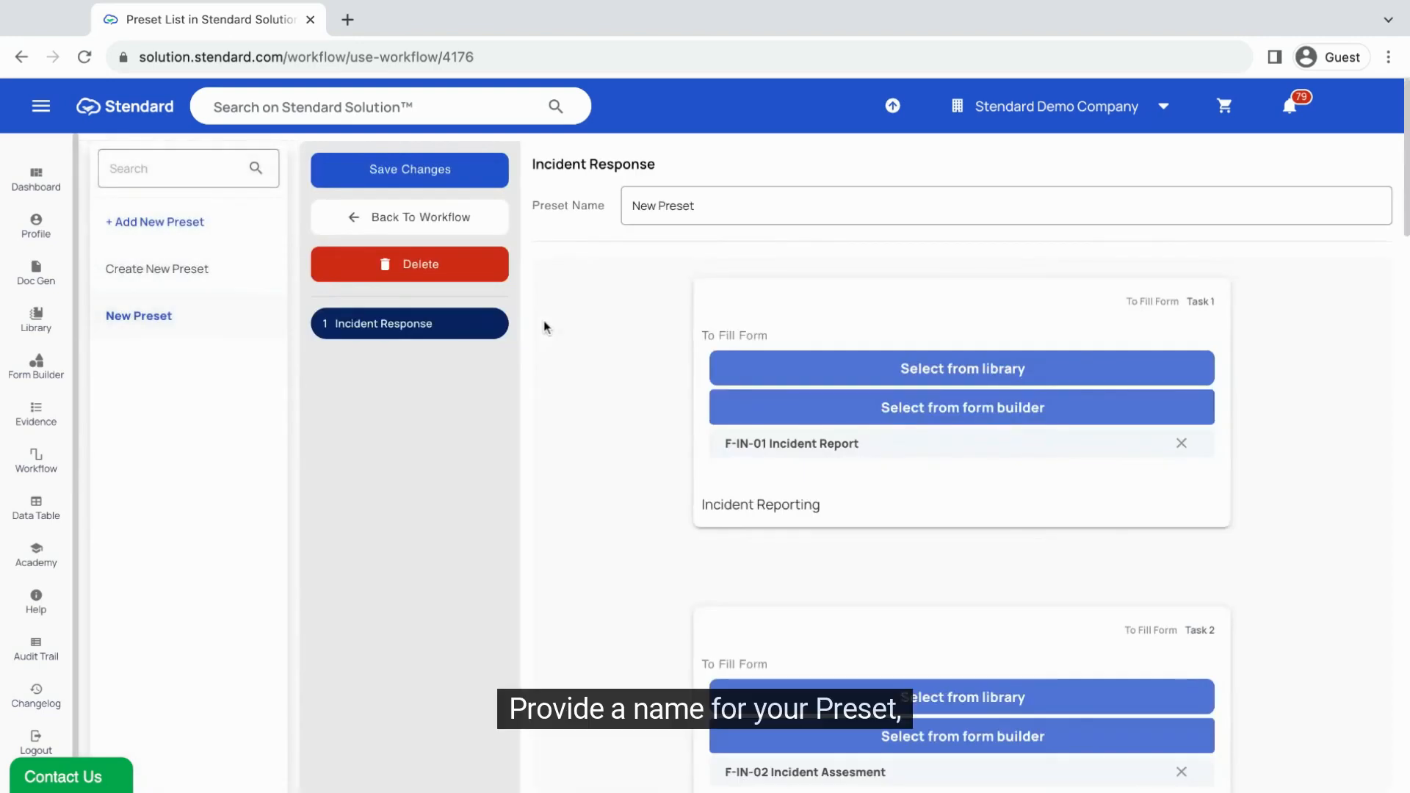
pyautogui.tripleClick(736, 209)
pyautogui.click(633, 243)
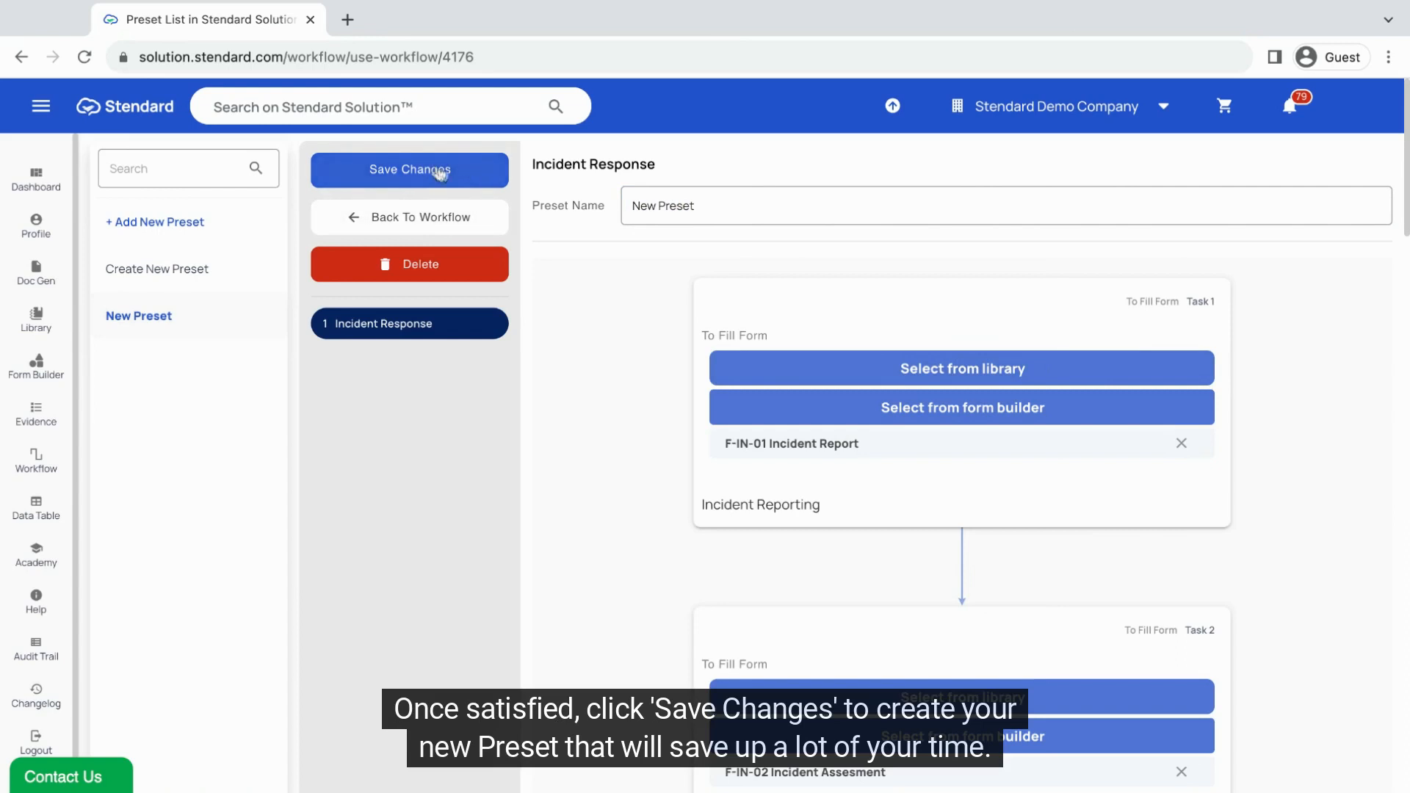
pyautogui.click(423, 222)
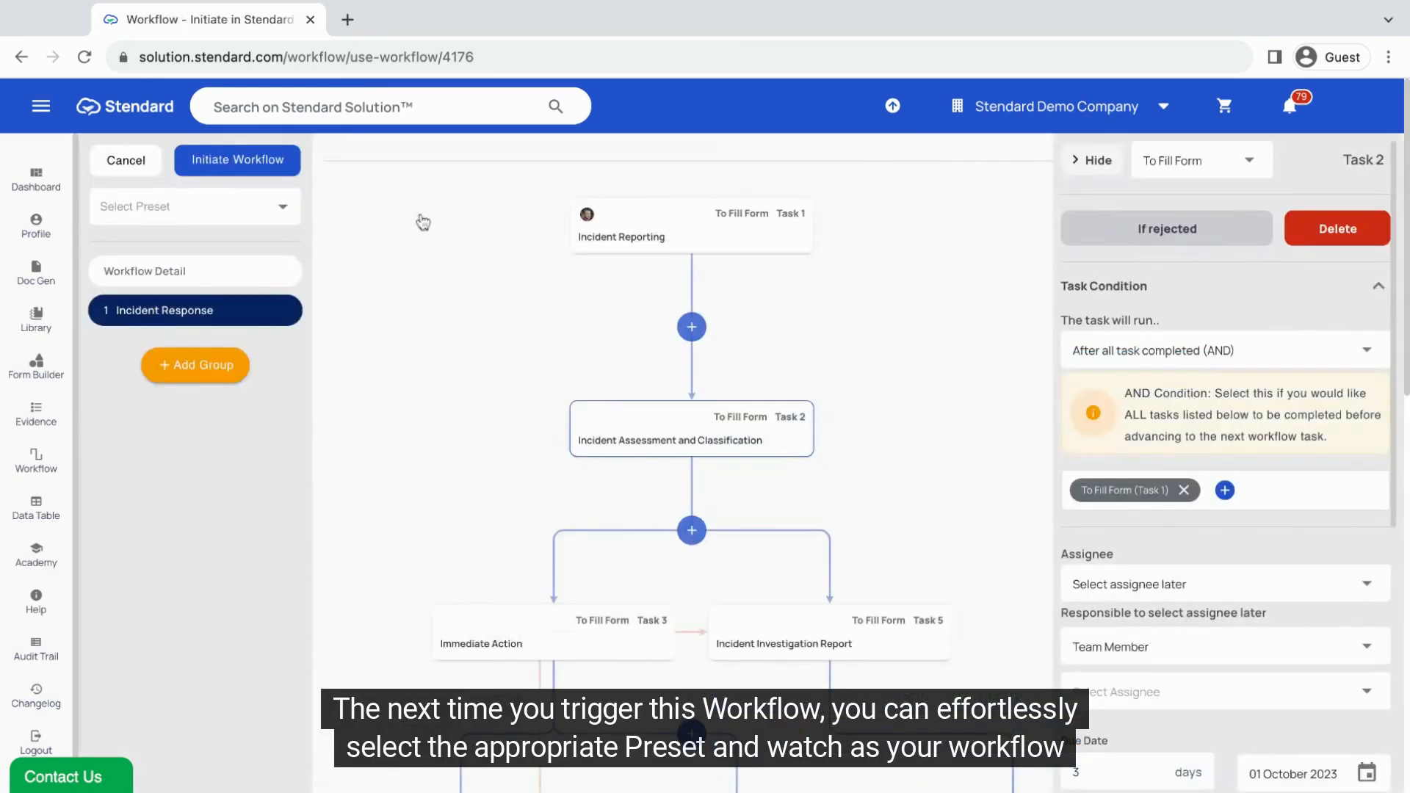
# - Apply the assignee preset New Preset to the Incident Response workflow and initiate the workflow
pyautogui.click(285, 211)
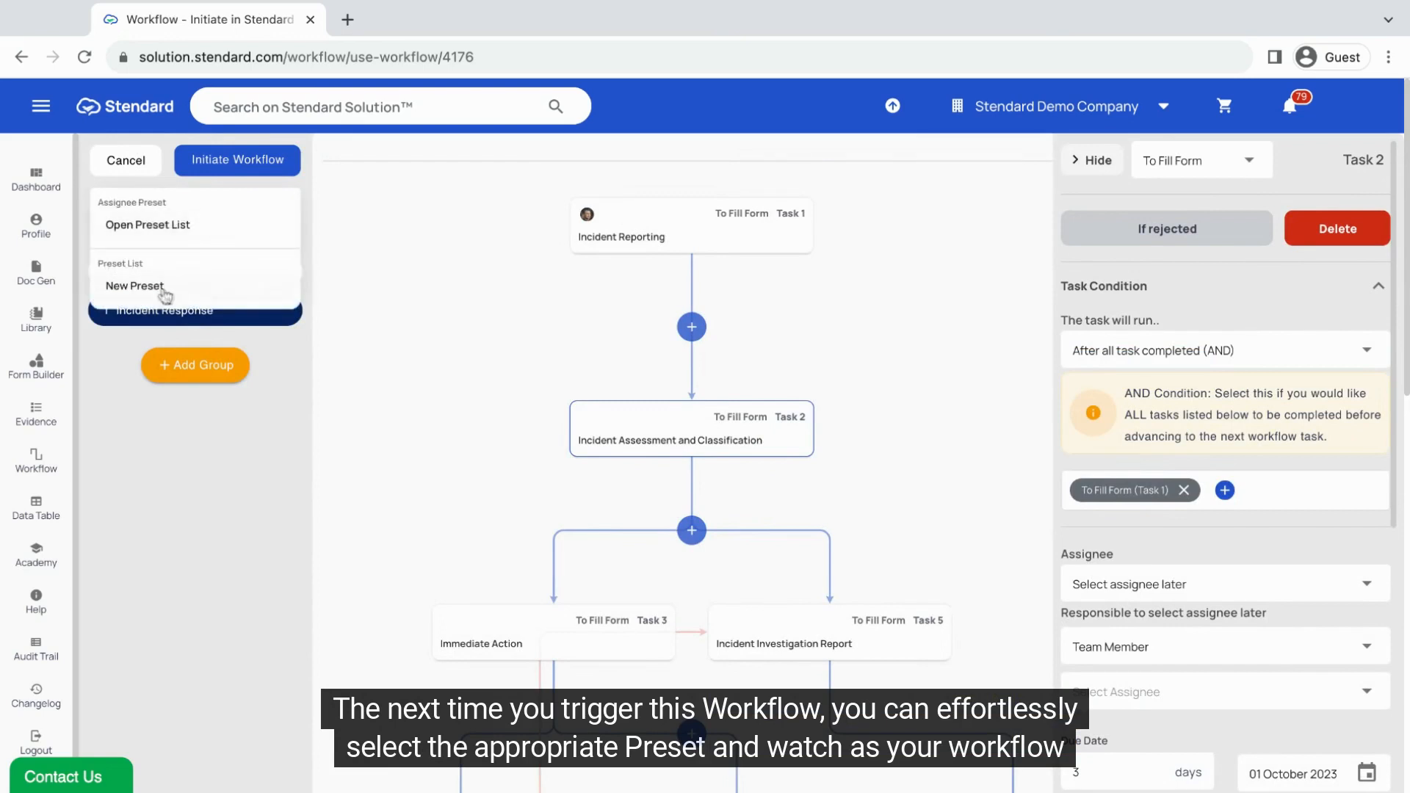
pyautogui.click(212, 302)
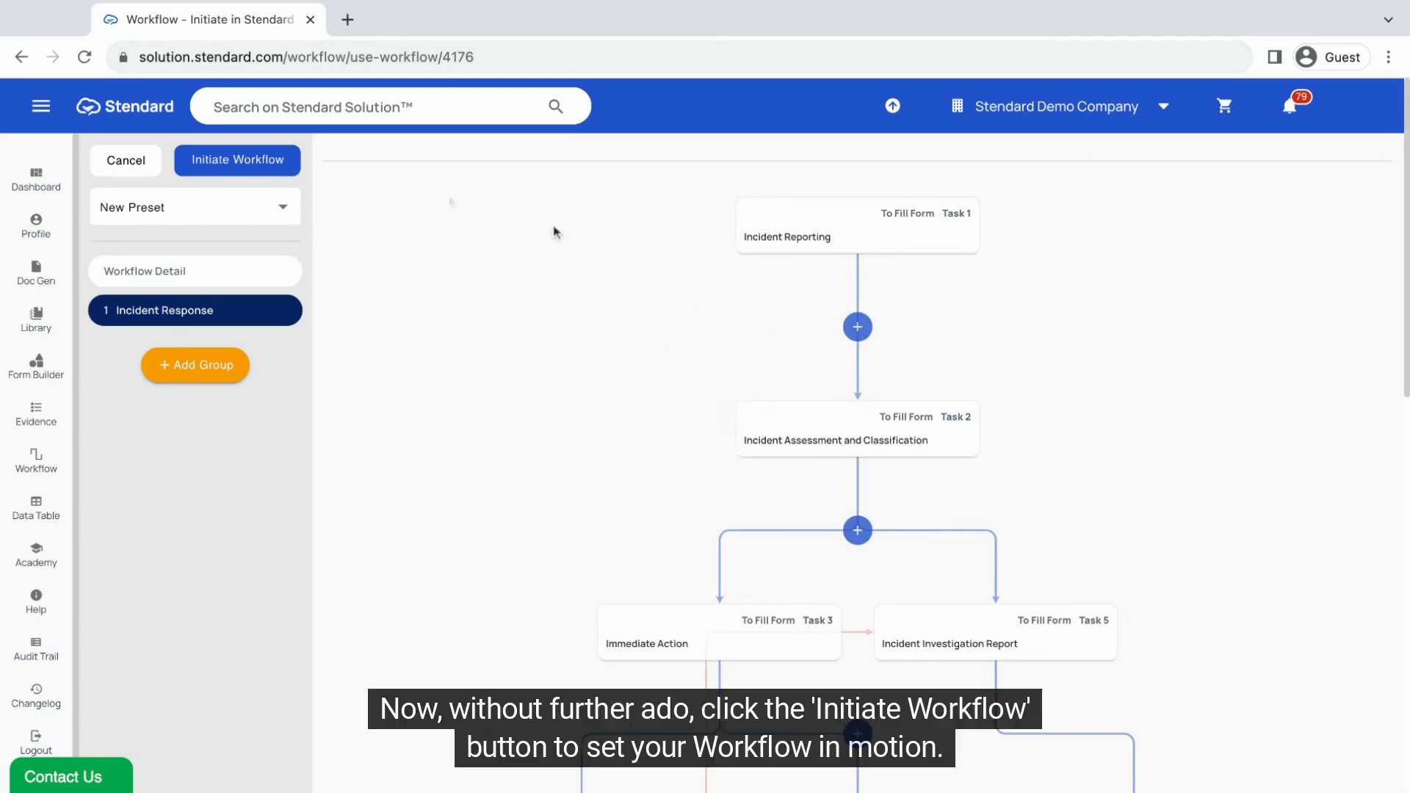
pyautogui.click(260, 171)
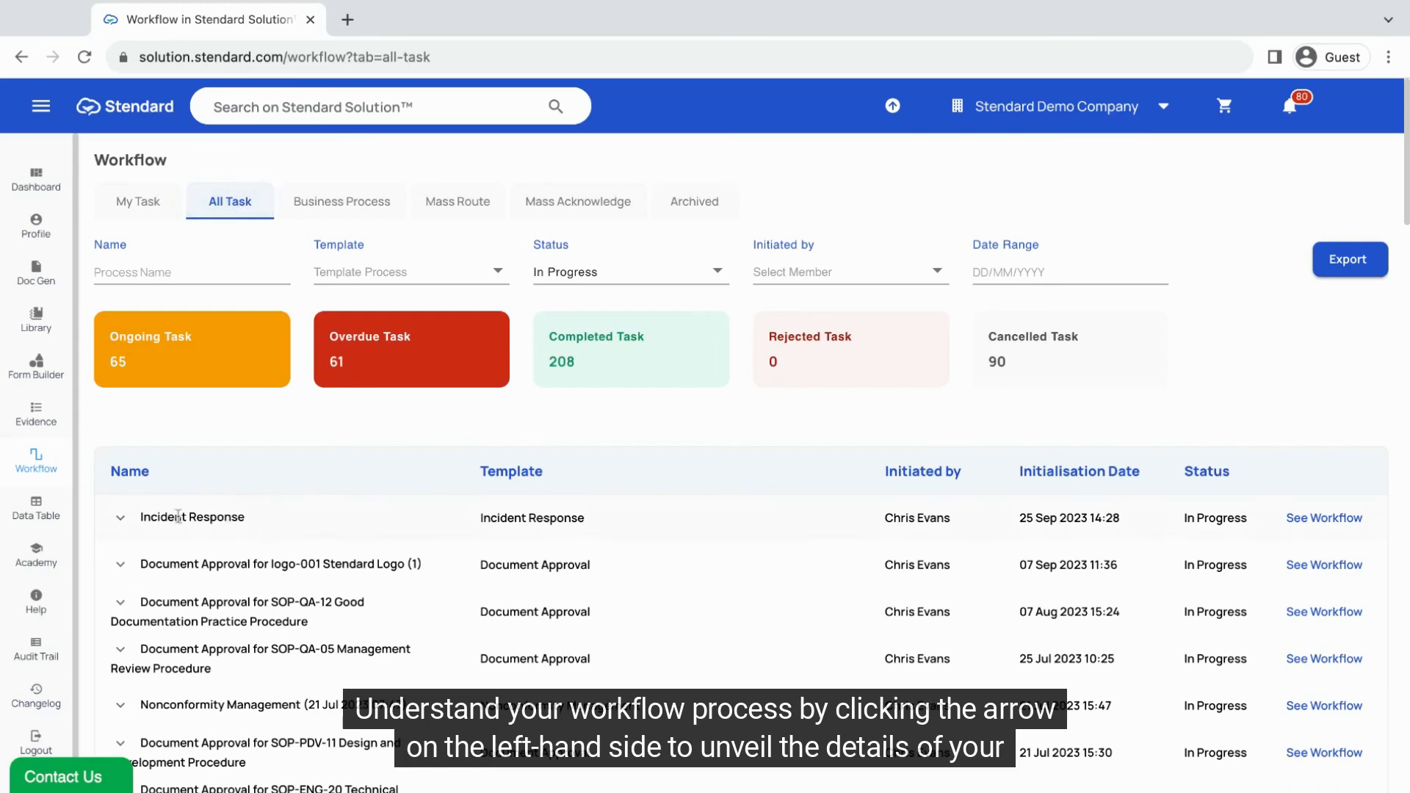
# - Expand the task details of the newly initiated Incident Response entry and open its full workflow view
pyautogui.click(120, 522)
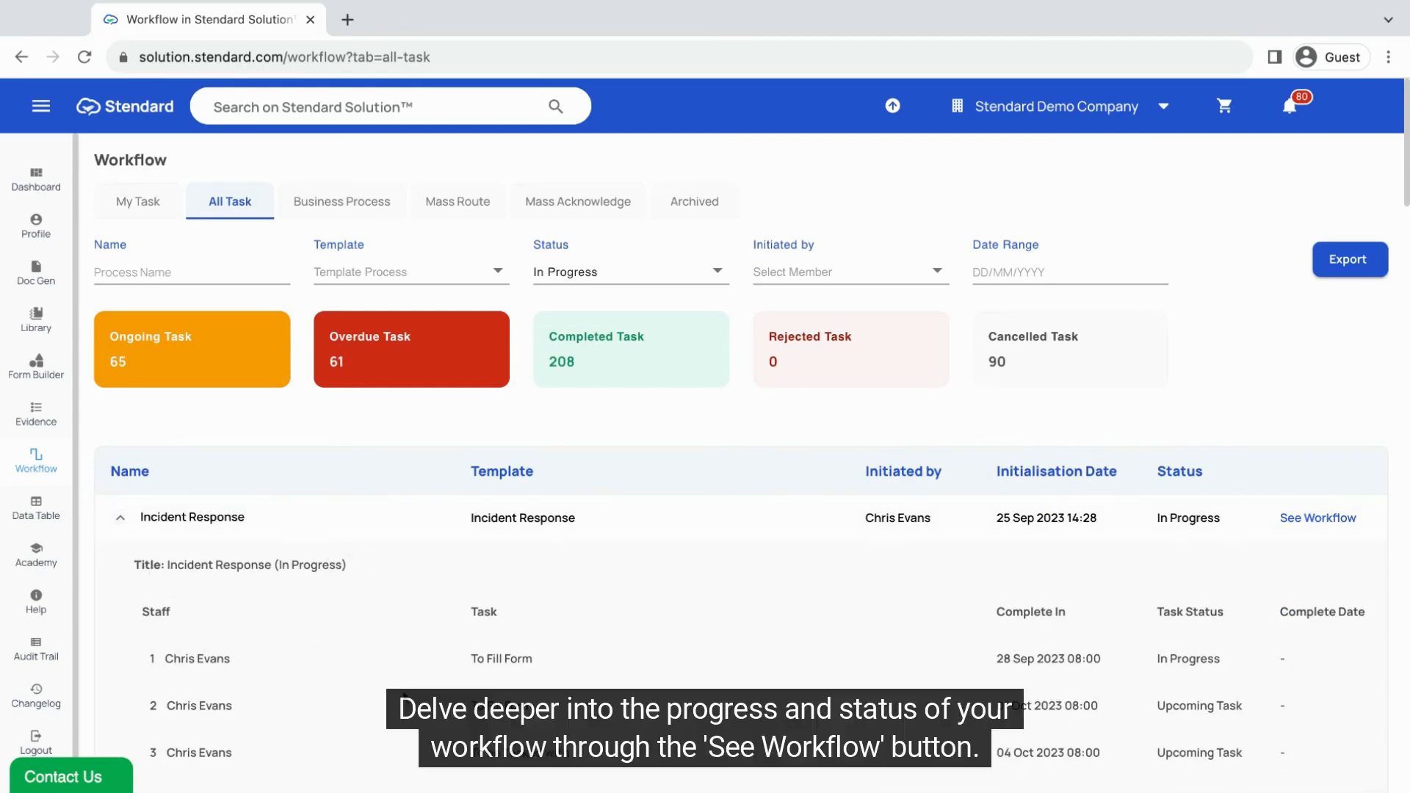
pyautogui.scroll(-1, 405, 695)
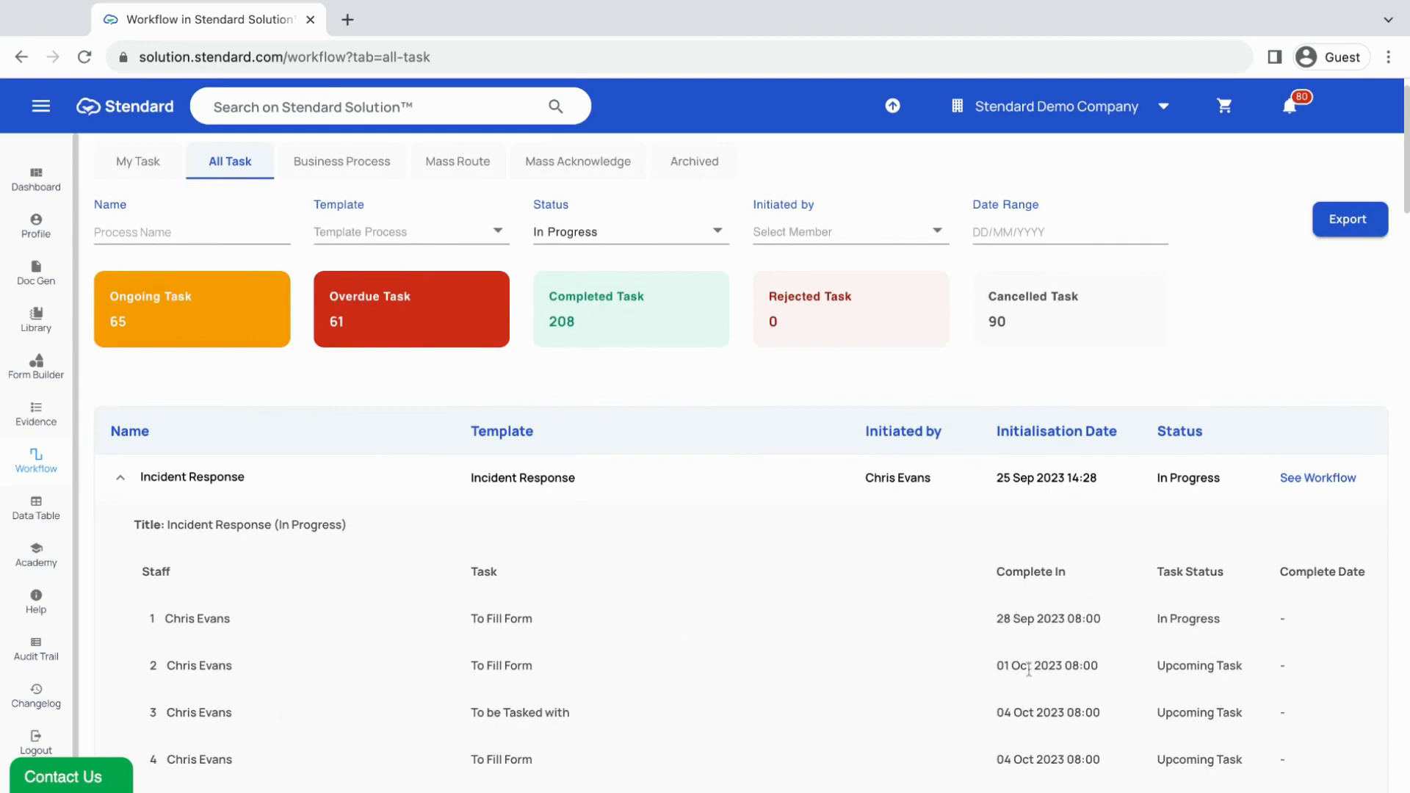
pyautogui.click(1316, 477)
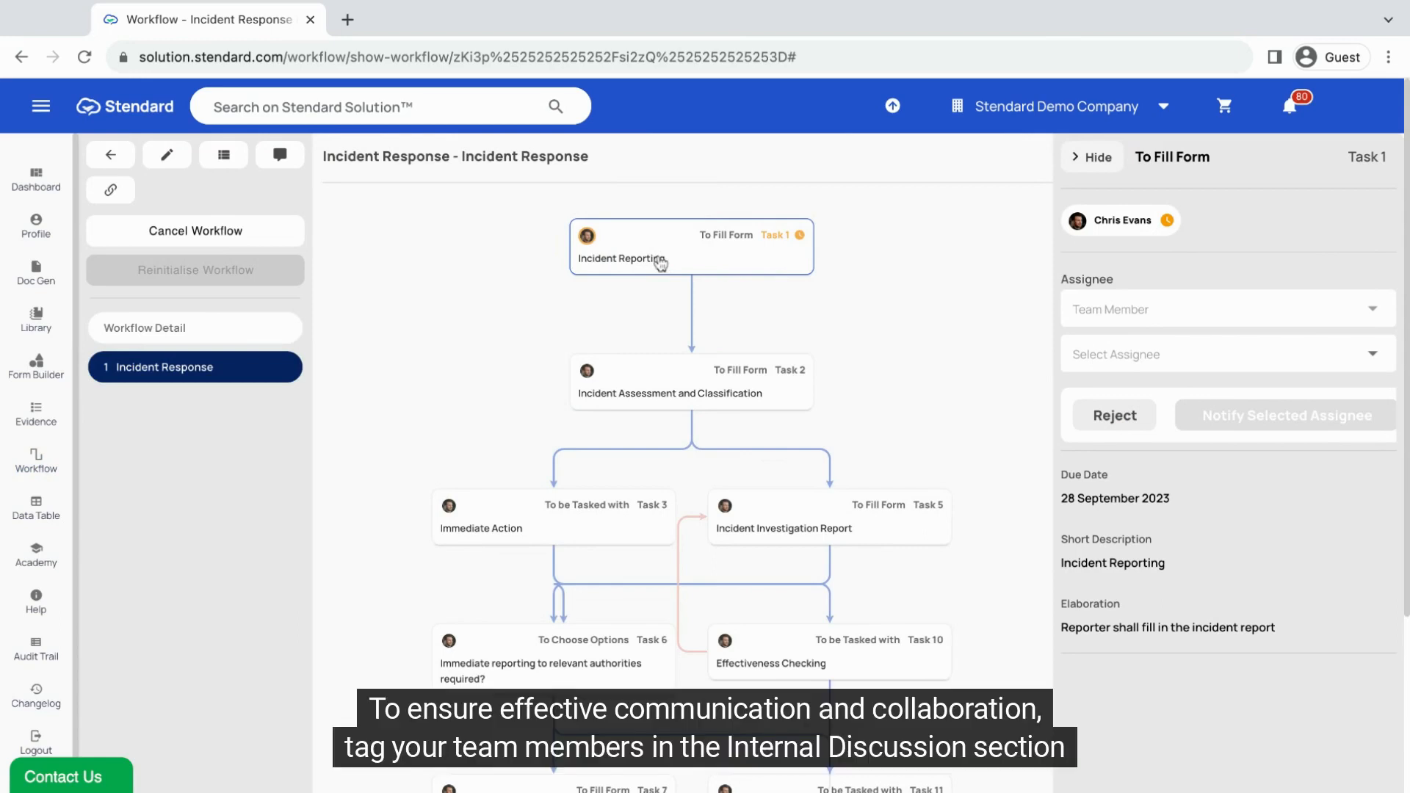
# - Write an internal discussion comment that mentions the first suggested team member, followed by "please do the task"
pyautogui.click(279, 156)
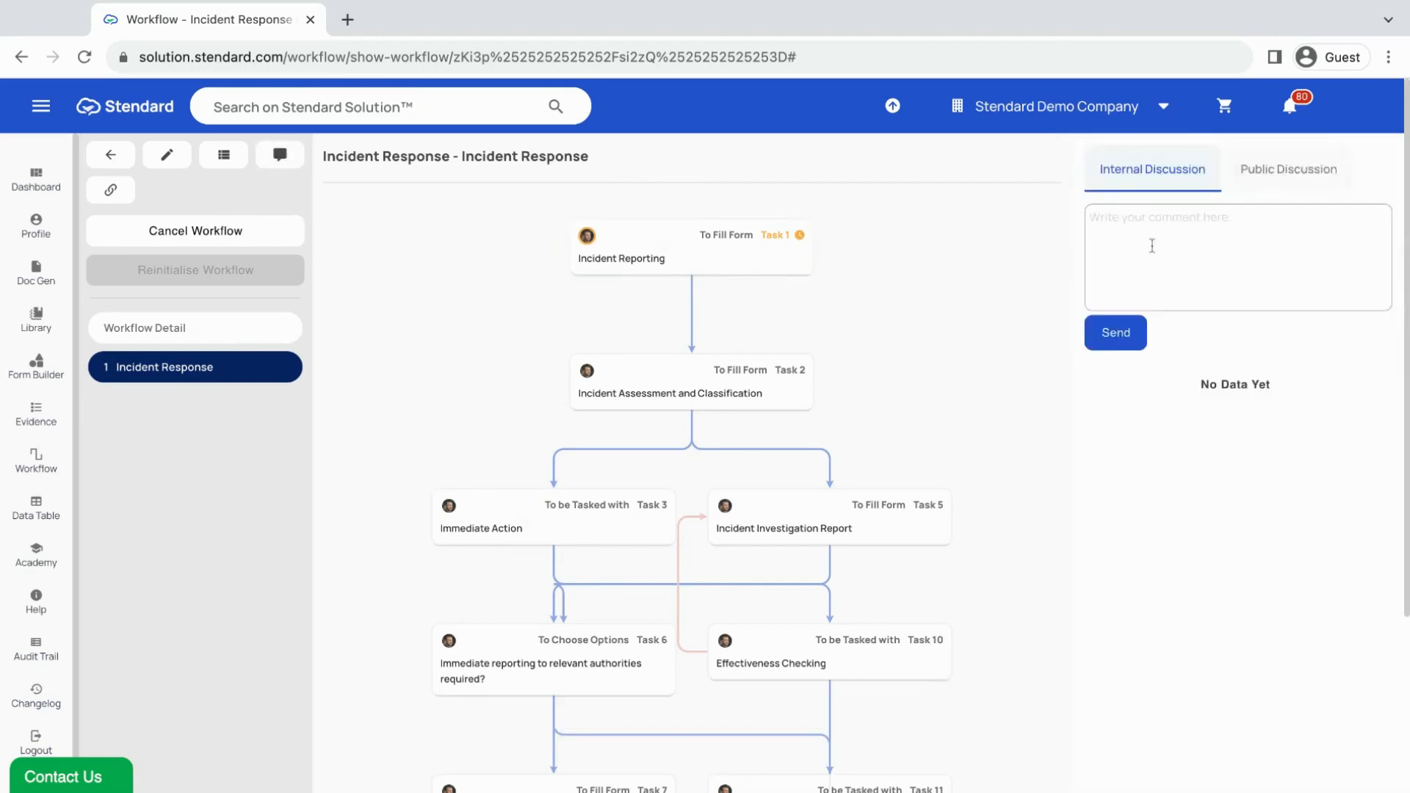
pyautogui.write('@')
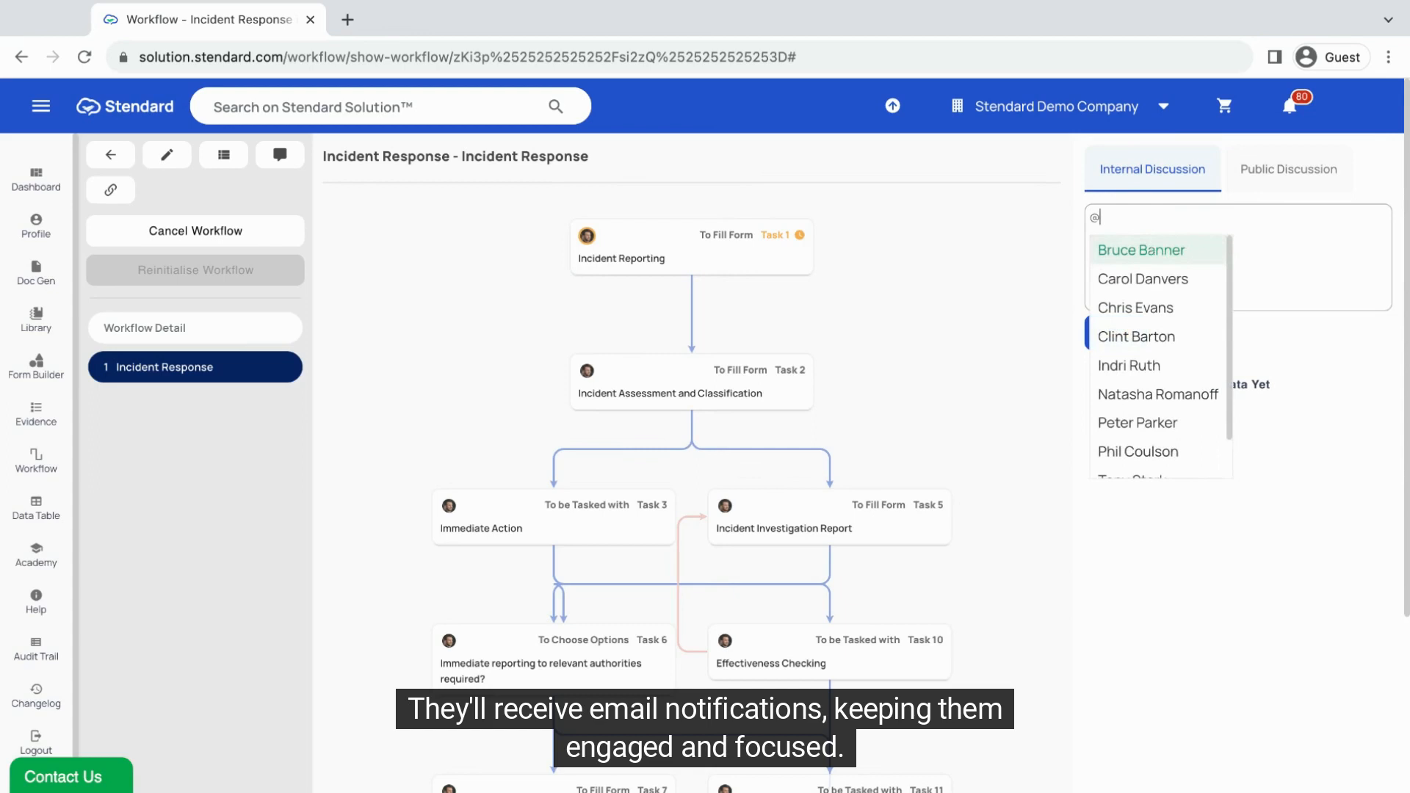
pyautogui.press('Return')
pyautogui.write('please do the task')
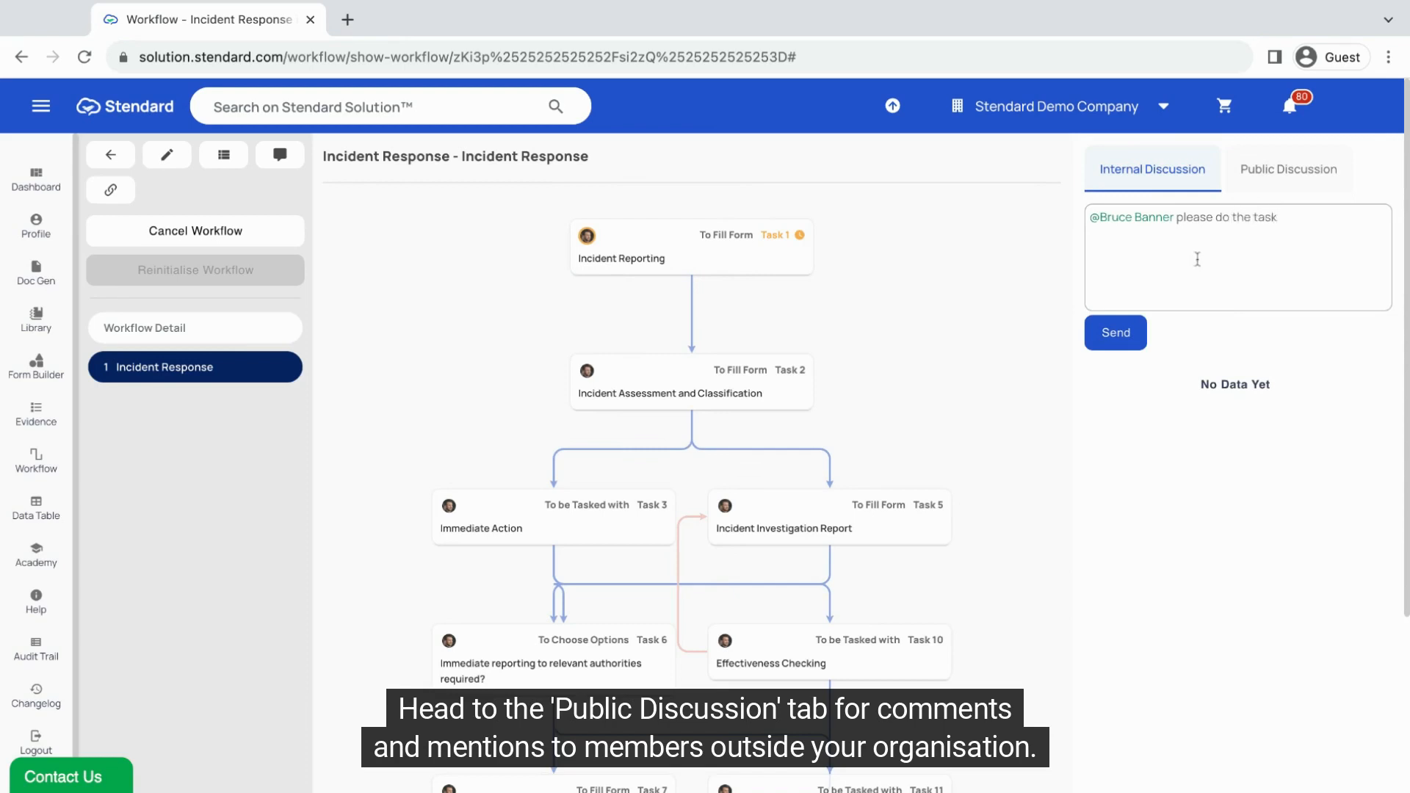
# - Check the Incident Response workflow's public discussion and activity log, and use its link-sharing option
pyautogui.click(1282, 175)
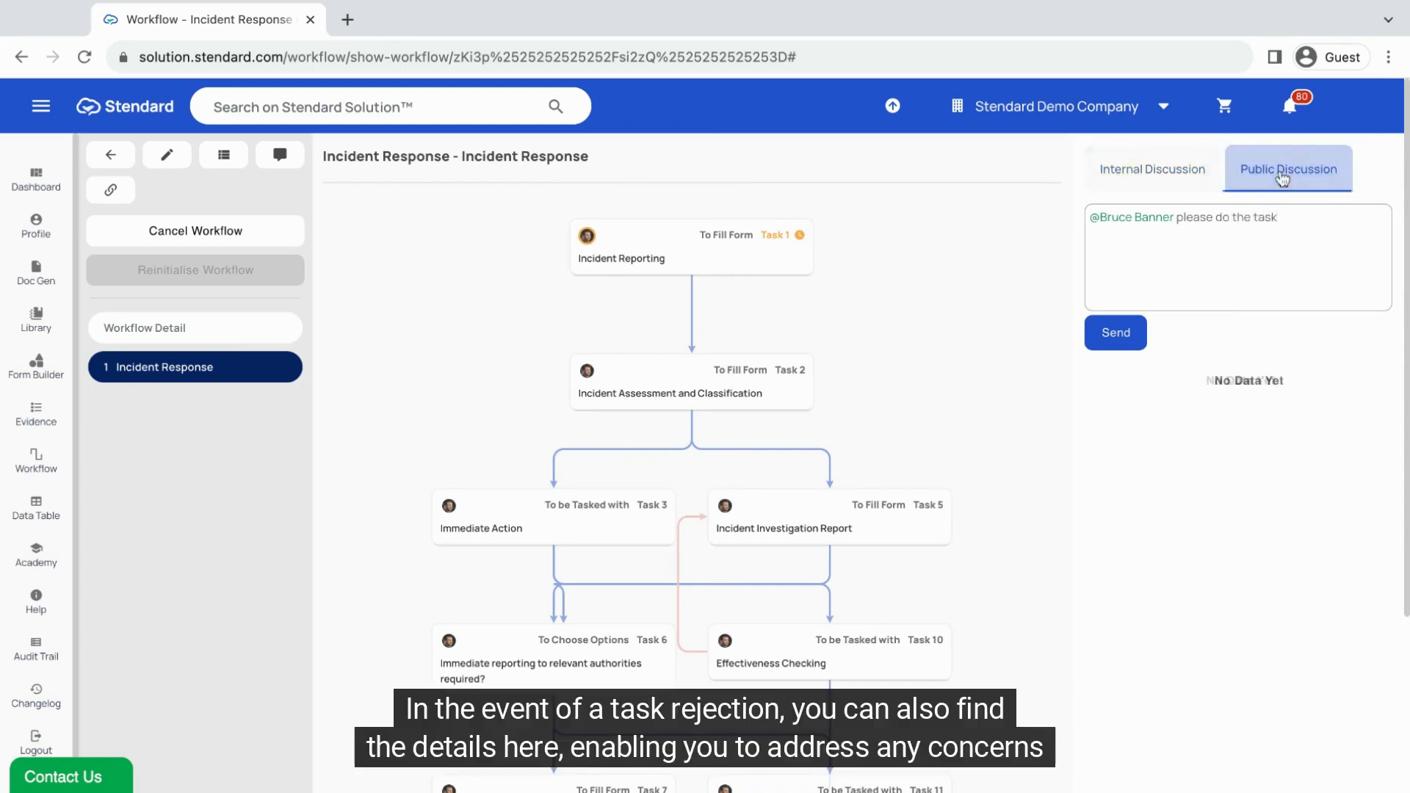
pyautogui.click(1149, 174)
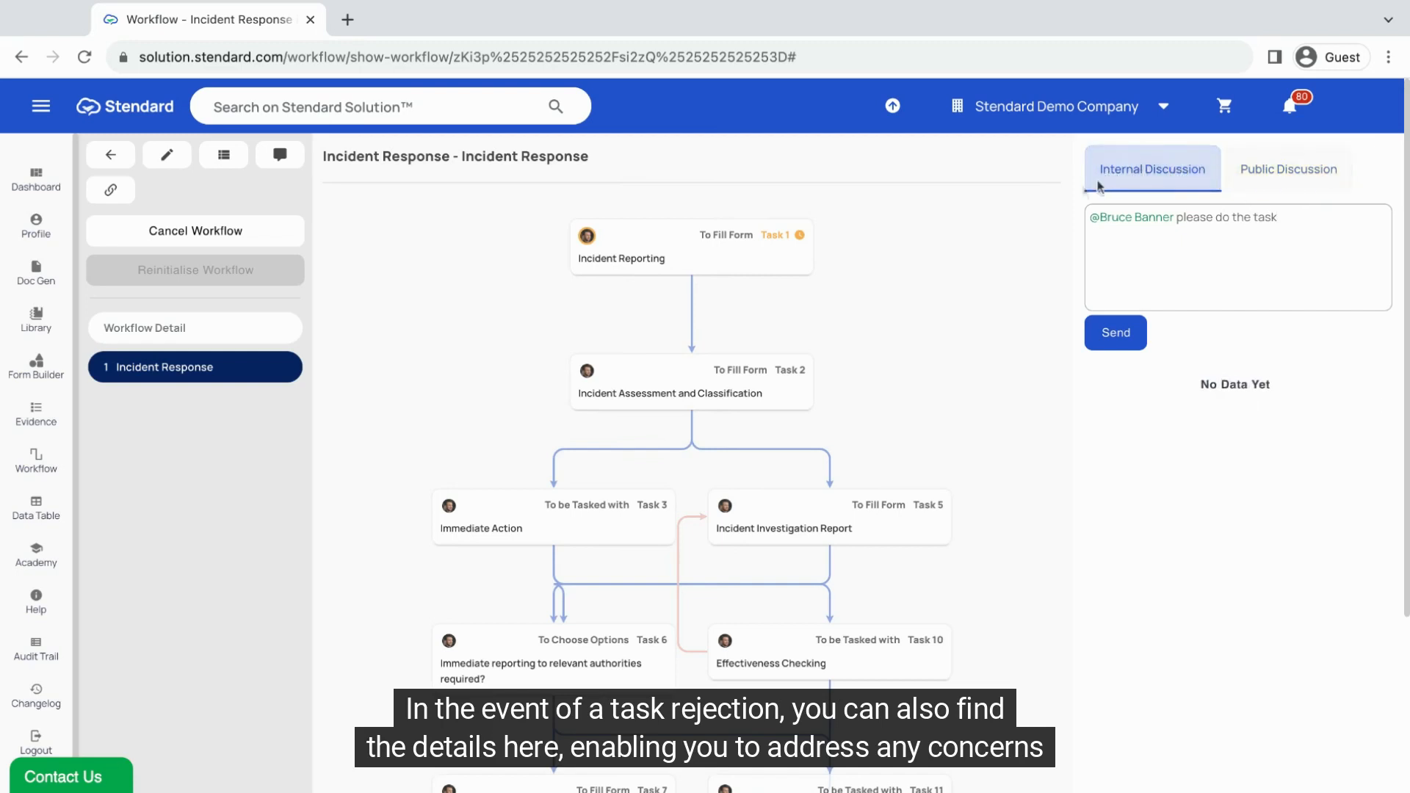
pyautogui.click(224, 157)
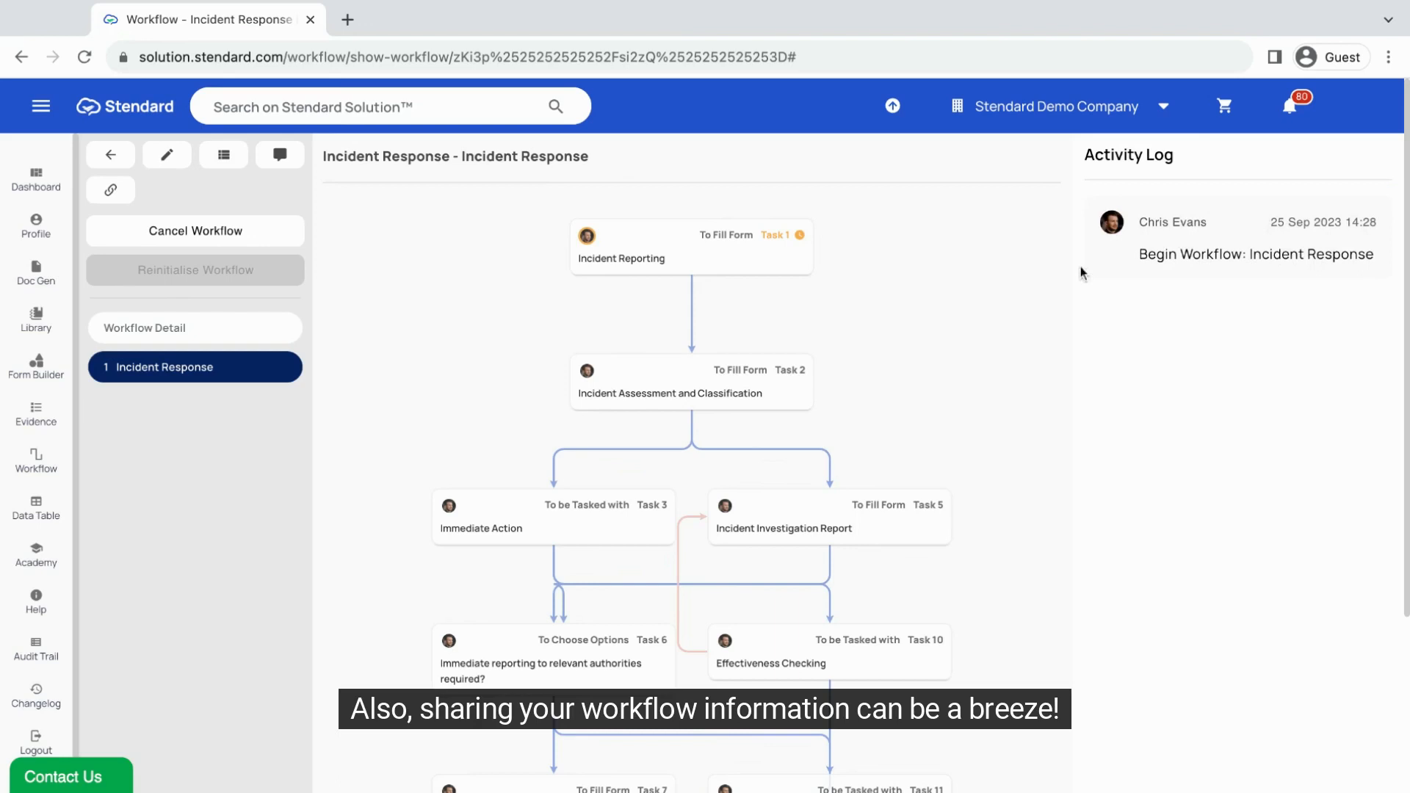
pyautogui.click(112, 190)
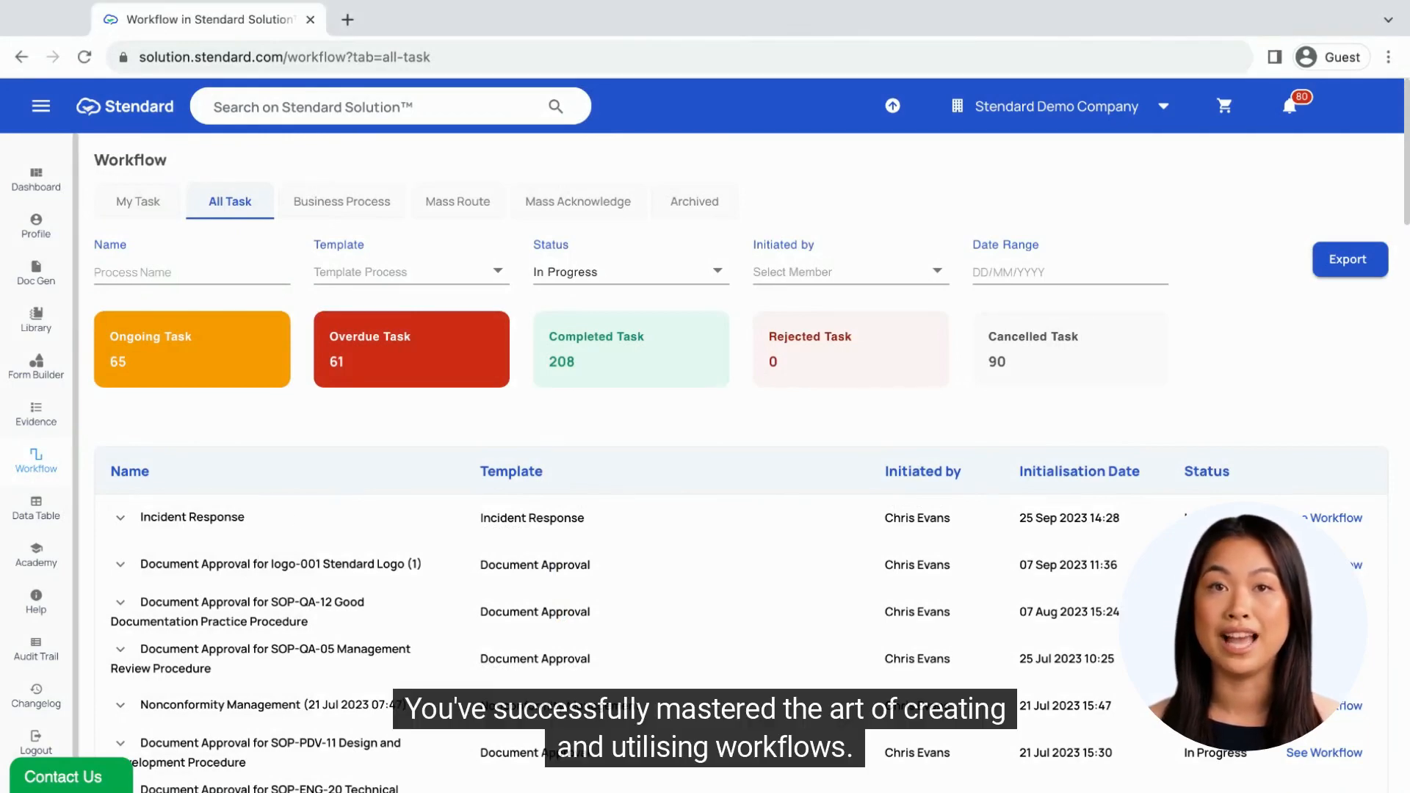
# - View the Nonconformity Management business process, and open the archived Change Management workflow
pyautogui.click(341, 216)
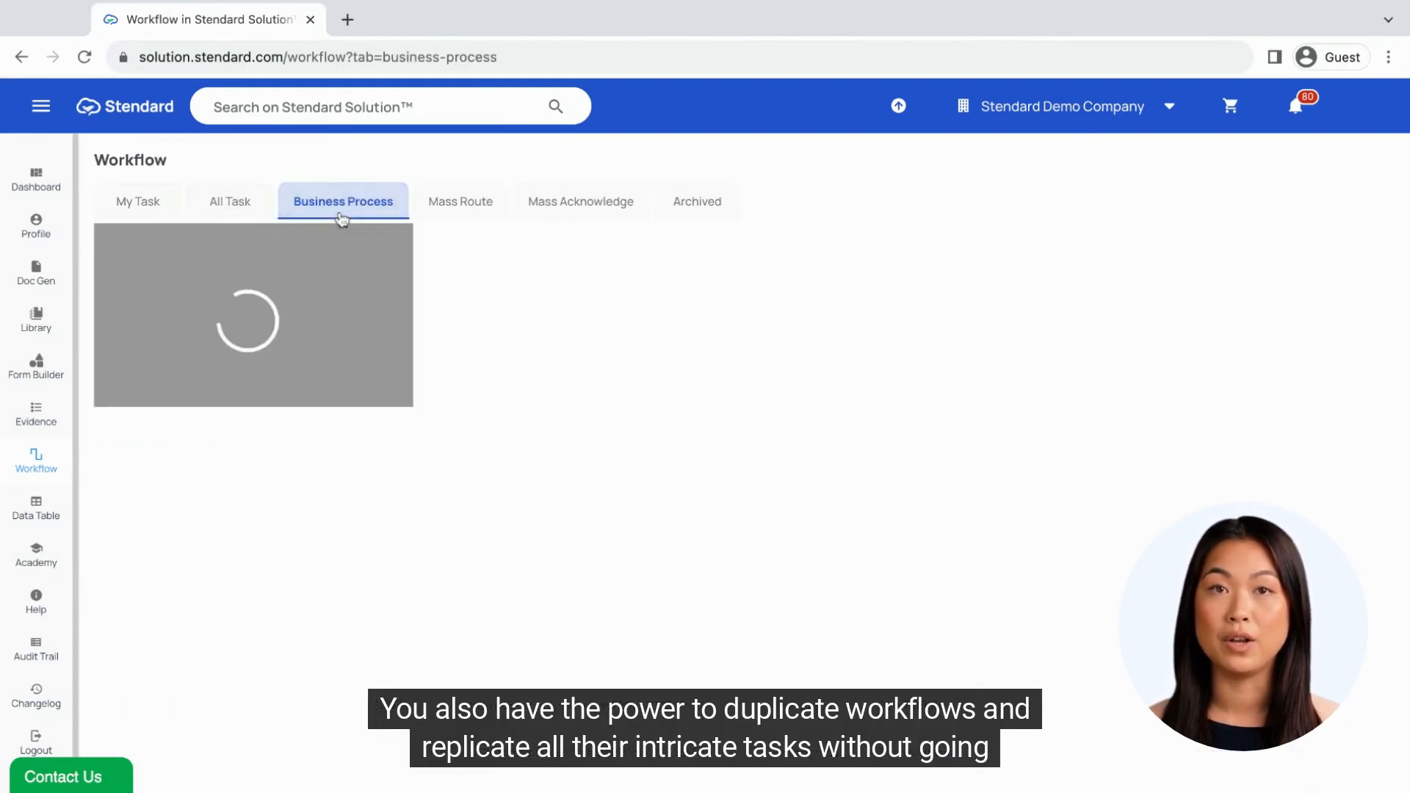
pyautogui.click(318, 470)
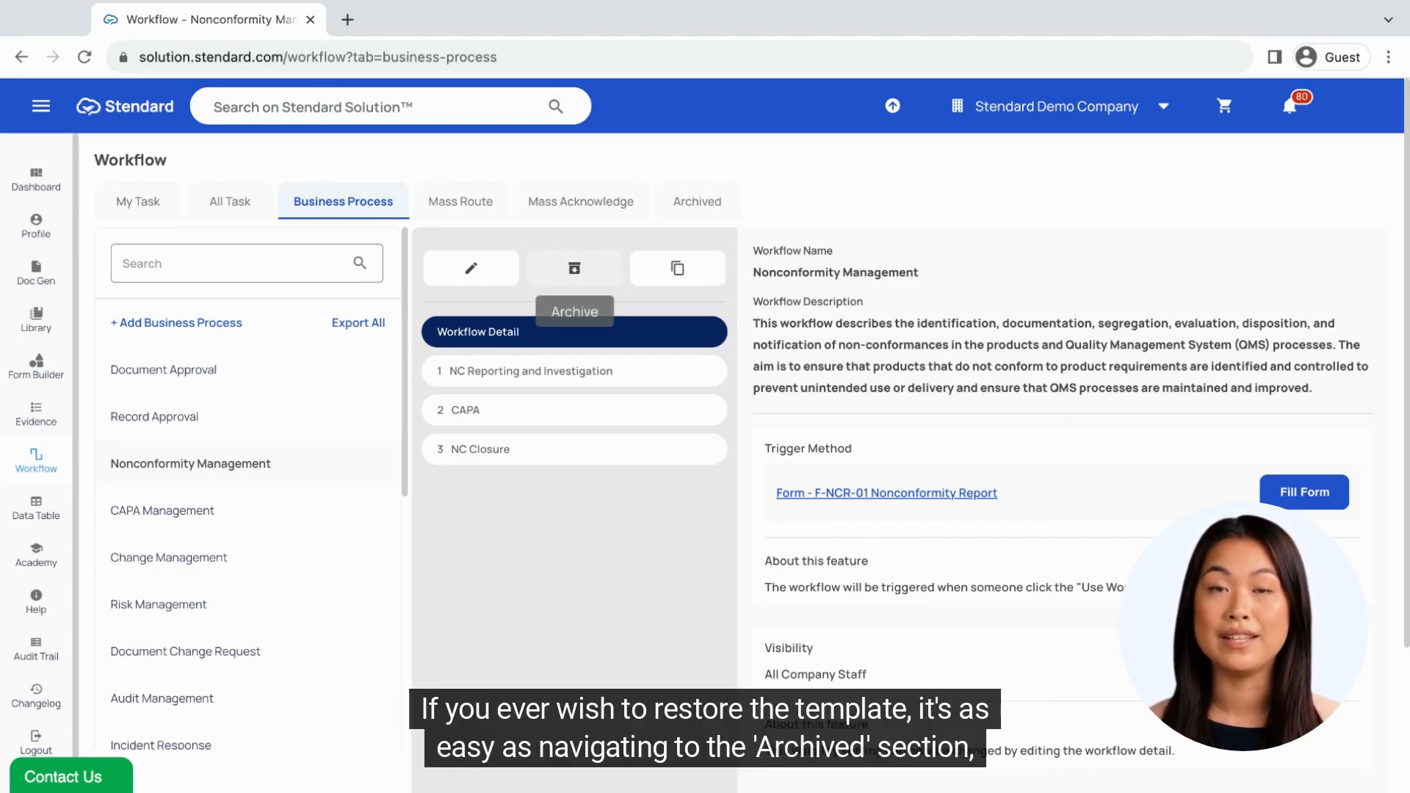
pyautogui.click(696, 203)
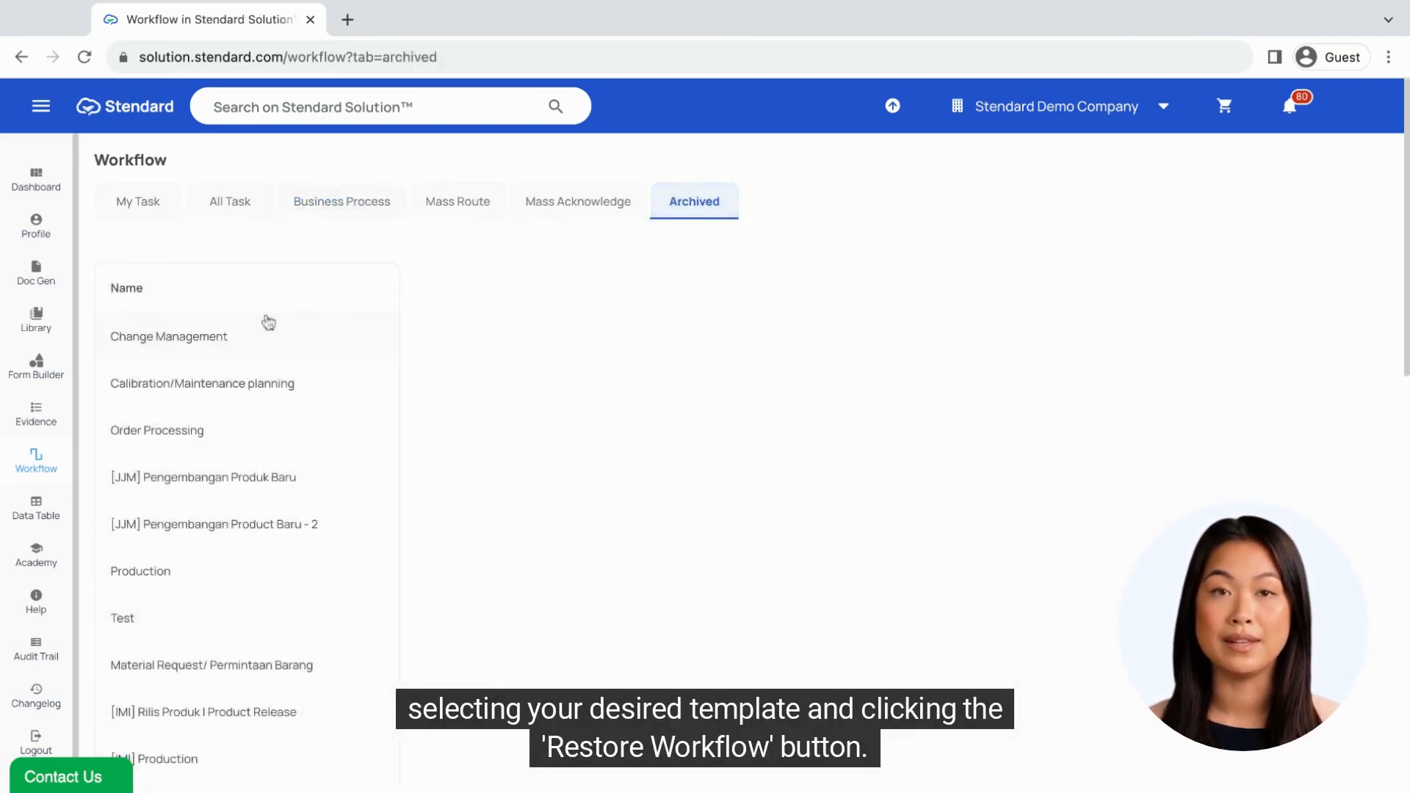
pyautogui.click(263, 334)
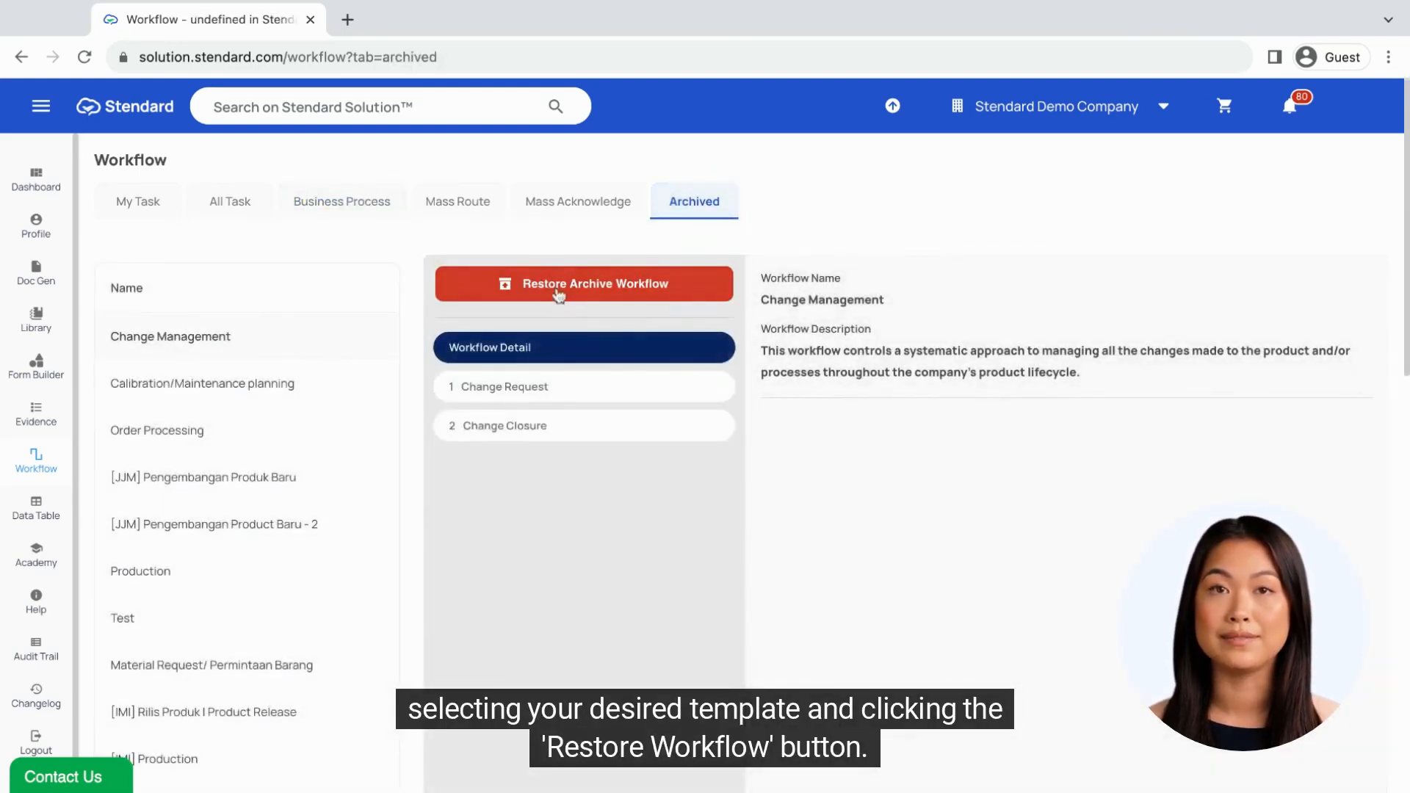